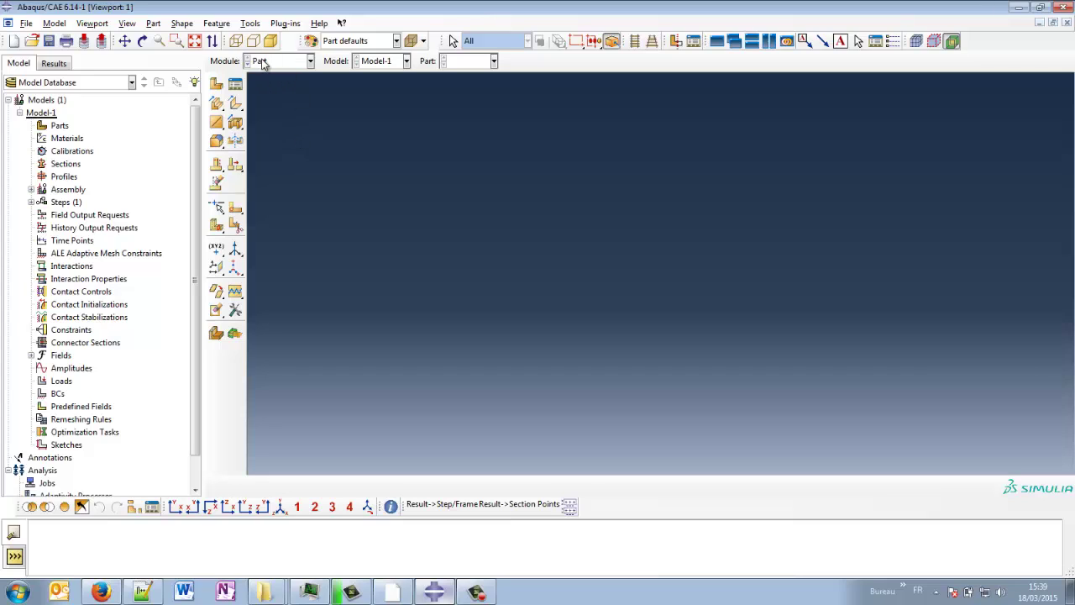
# Step: Create Part-1 as a 3D deformable solid with a revolution base feature
pyautogui.click(217, 84)
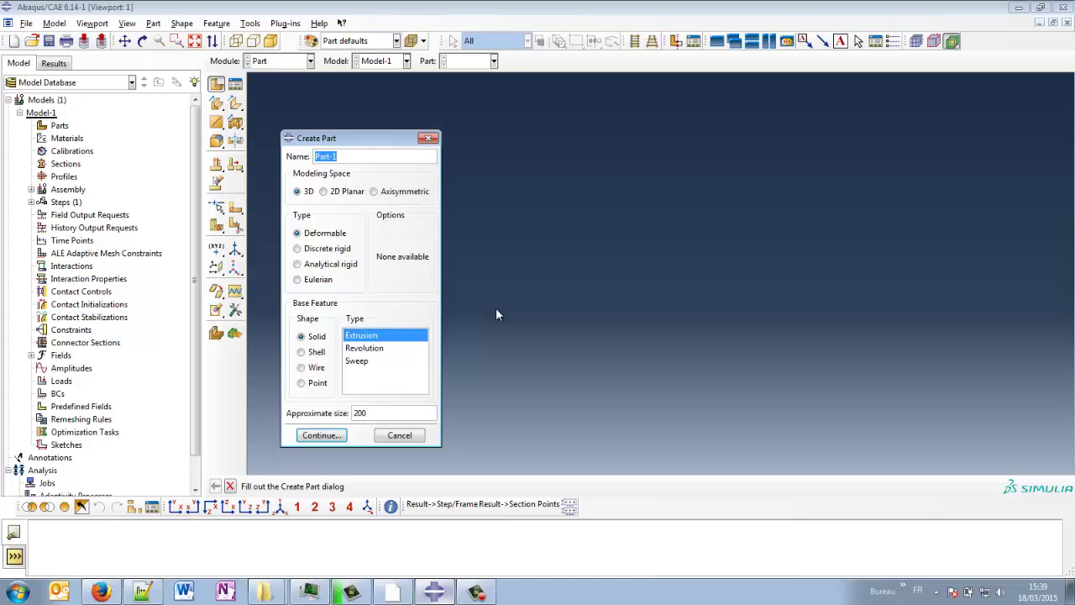
pyautogui.click(373, 350)
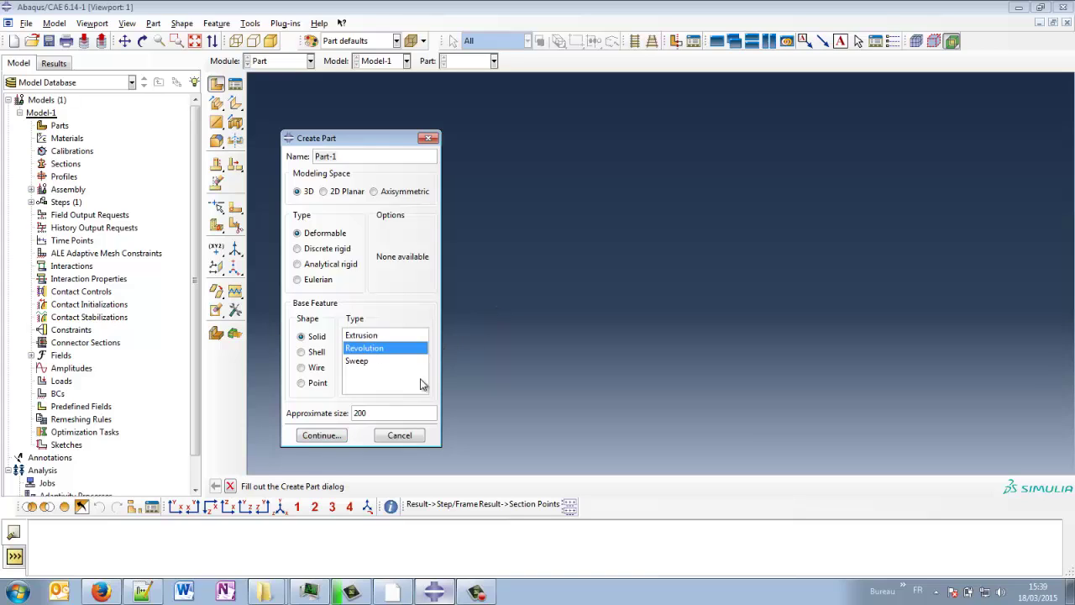
pyautogui.click(324, 436)
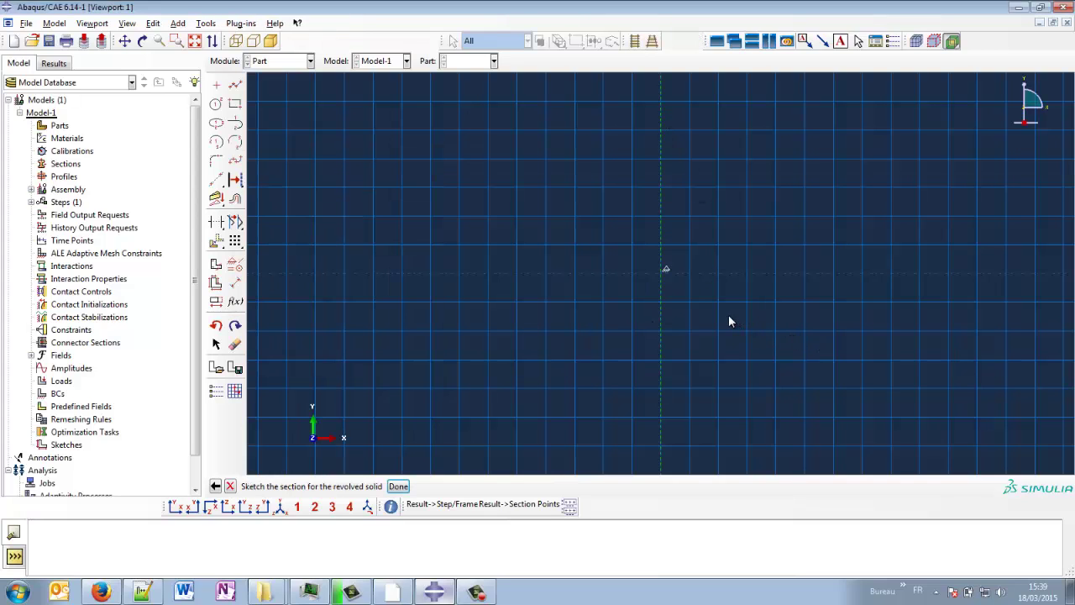
# Step: Recentre the grid and draw the bolt head's top edge, outer edge and step to the shank
pyautogui.scroll(-4, 699, 293)
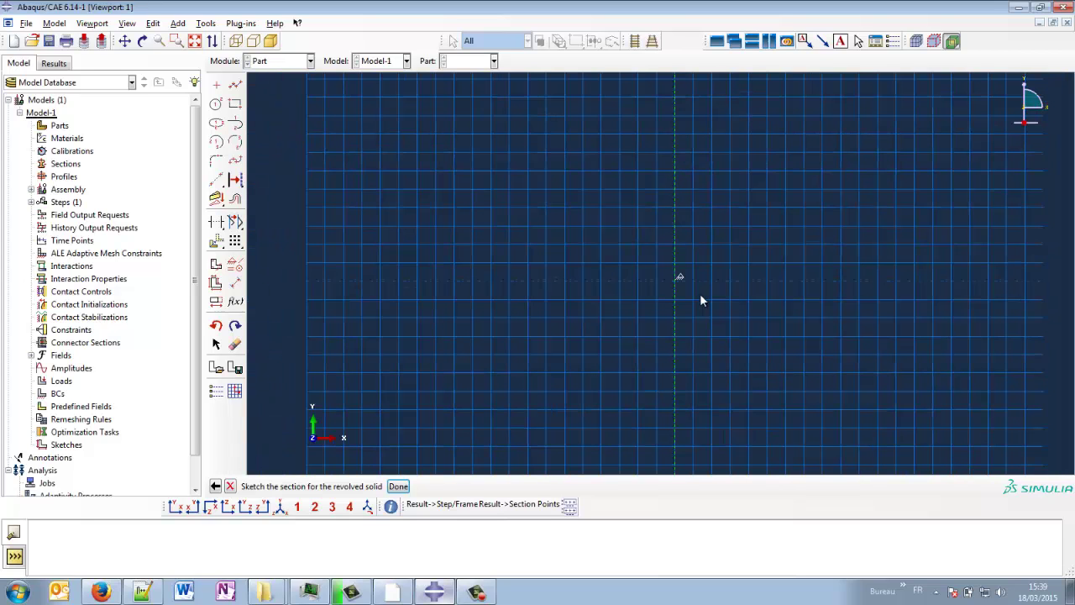
pyautogui.keyDown('ctrl'); pyautogui.keyDown('alt'); pyautogui.moveTo(686, 298); pyautogui.dragTo(616, 323, button='middle'); pyautogui.keyUp('alt'); pyautogui.keyUp('ctrl')
pyautogui.click(235, 85)
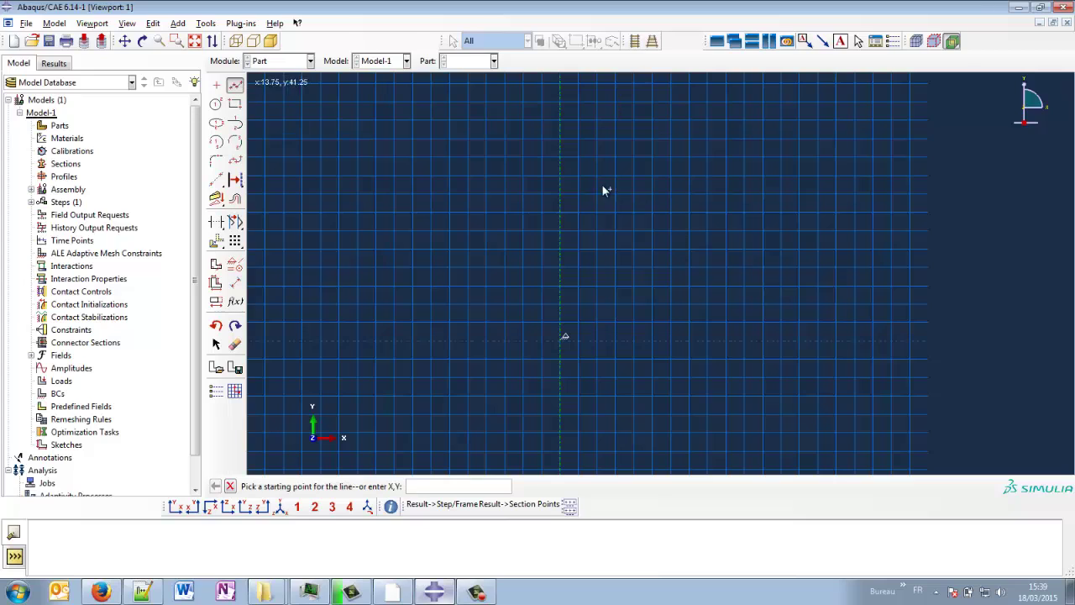
pyautogui.click(561, 176)
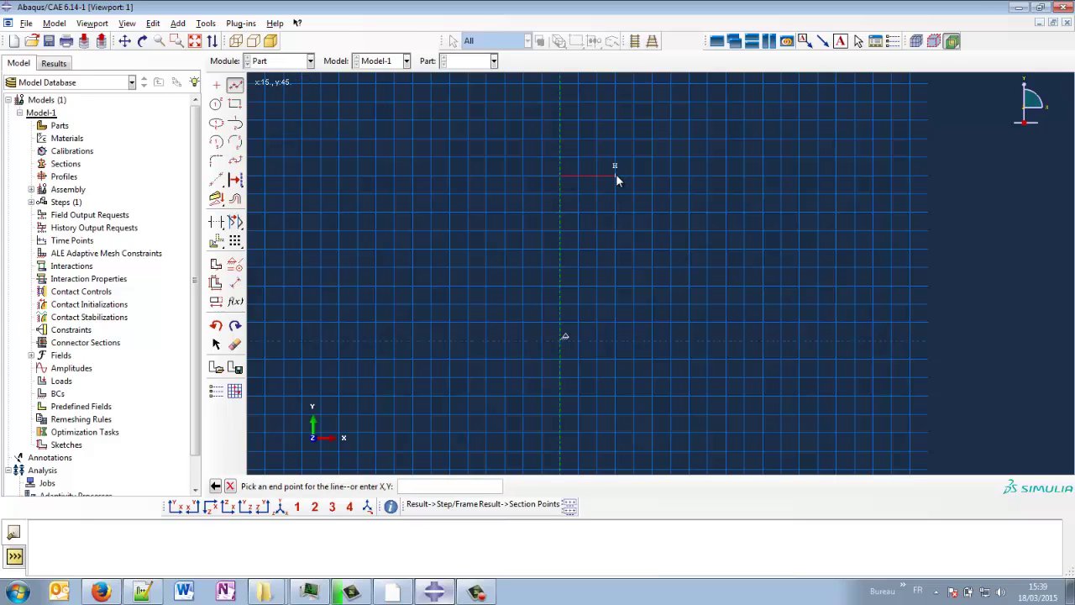
pyautogui.click(615, 175)
pyautogui.click(618, 211)
pyautogui.click(598, 212)
# Step: Finish the shank side and bottom, close the profile along the axis, and end the sketch with angle 90
pyautogui.click(596, 338)
pyautogui.click(562, 337)
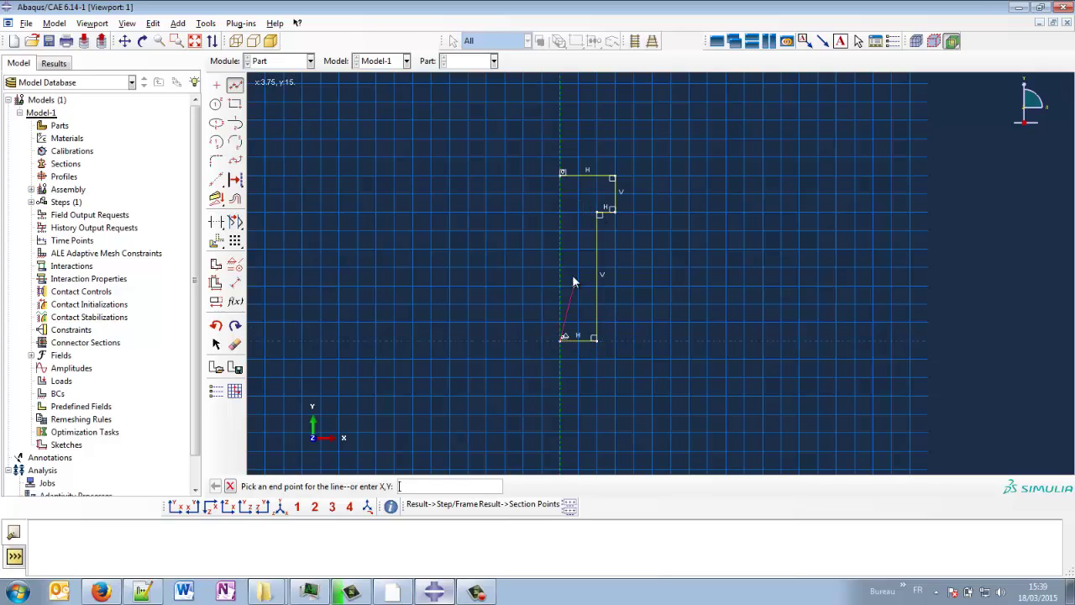
pyautogui.click(563, 175)
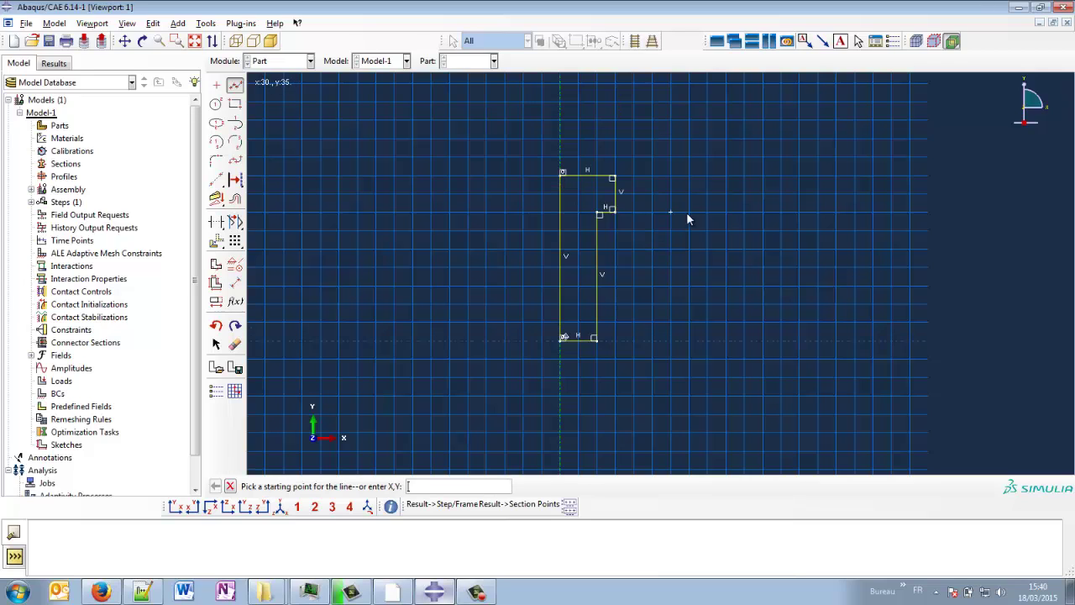
pyautogui.middleClick(420, 351)
pyautogui.click(398, 486)
pyautogui.write('90')
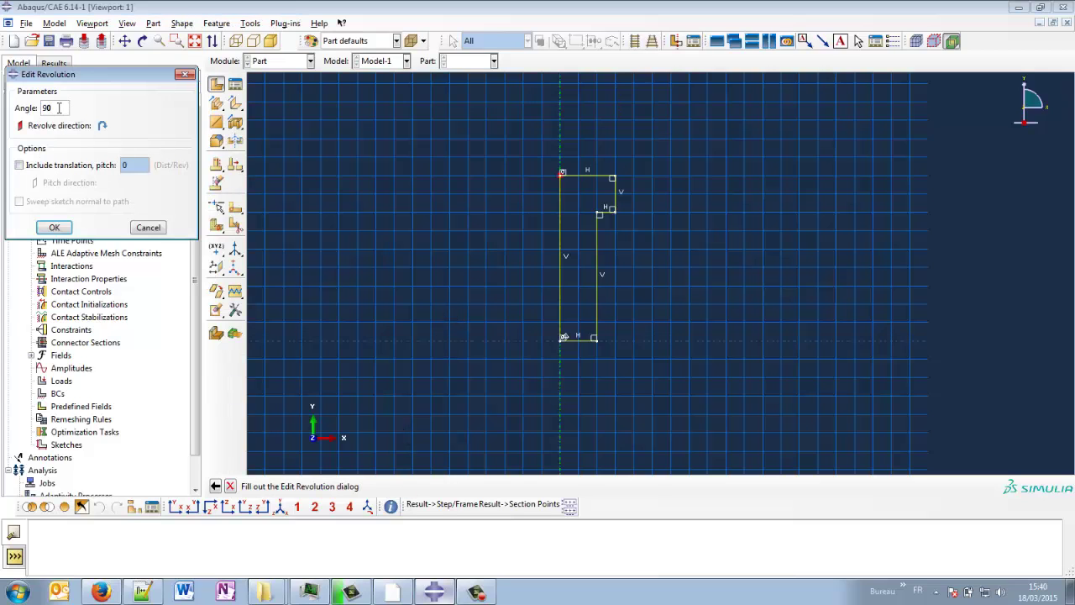
# Step: Change the revolution angle from 90 to 360, create the bolt, and orbit to view its bottom end
pyautogui.doubleClick(59, 108)
pyautogui.write('360')
pyautogui.click(54, 228)
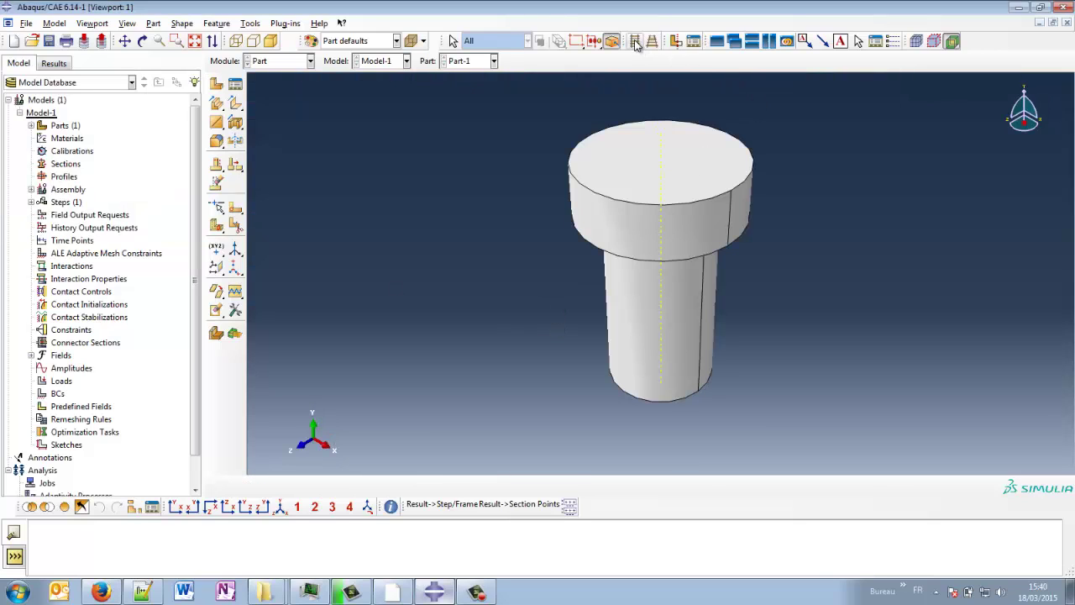
pyautogui.scroll(-2, 751, 304)
pyautogui.moveTo(752, 311)
pyautogui.keyDown('ctrl'); pyautogui.keyDown('alt'); pyautogui.mouseDown()
pyautogui.moveTo(777, 258)
pyautogui.moveTo(737, 228)
pyautogui.moveTo(645, 331)
pyautogui.moveTo(652, 196)
pyautogui.moveTo(772, 309)
pyautogui.mouseUp(); pyautogui.keyUp('alt'); pyautogui.keyUp('ctrl')
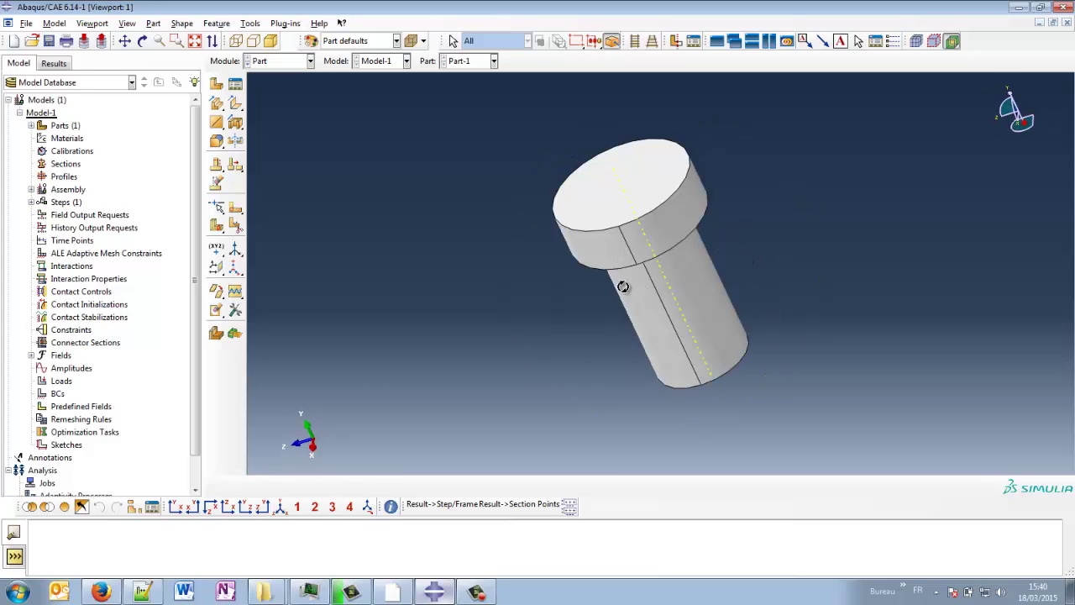
pyautogui.keyDown('ctrl'); pyautogui.keyDown('alt'); pyautogui.moveTo(622, 283); pyautogui.dragTo(723, 239); pyautogui.keyUp('alt'); pyautogui.keyUp('ctrl')
pyautogui.keyDown('ctrl'); pyautogui.keyDown('alt'); pyautogui.moveTo(680, 236); pyautogui.dragTo(530, 241, button='middle'); pyautogui.keyUp('alt'); pyautogui.keyUp('ctrl')
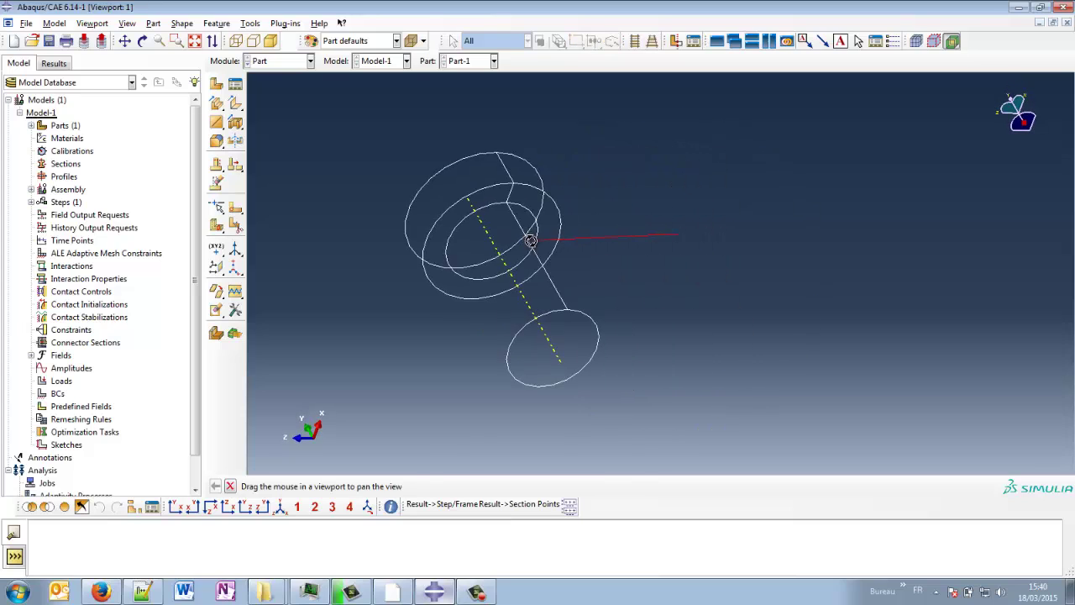
# Step: Switch to the Property module and start a new material named STEEL
pyautogui.click(278, 65)
pyautogui.click(270, 89)
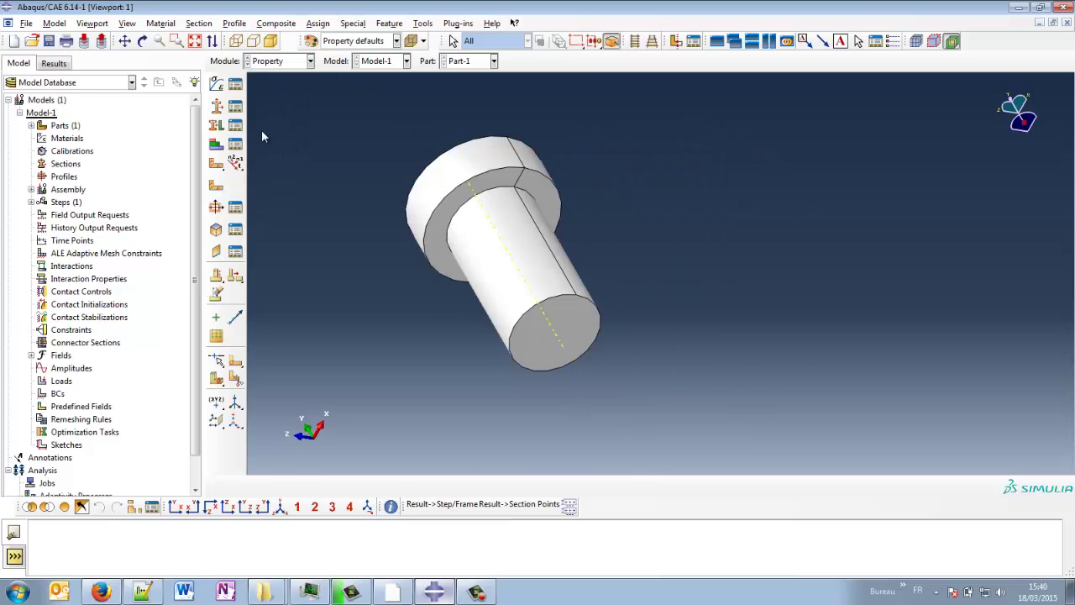
pyautogui.click(216, 85)
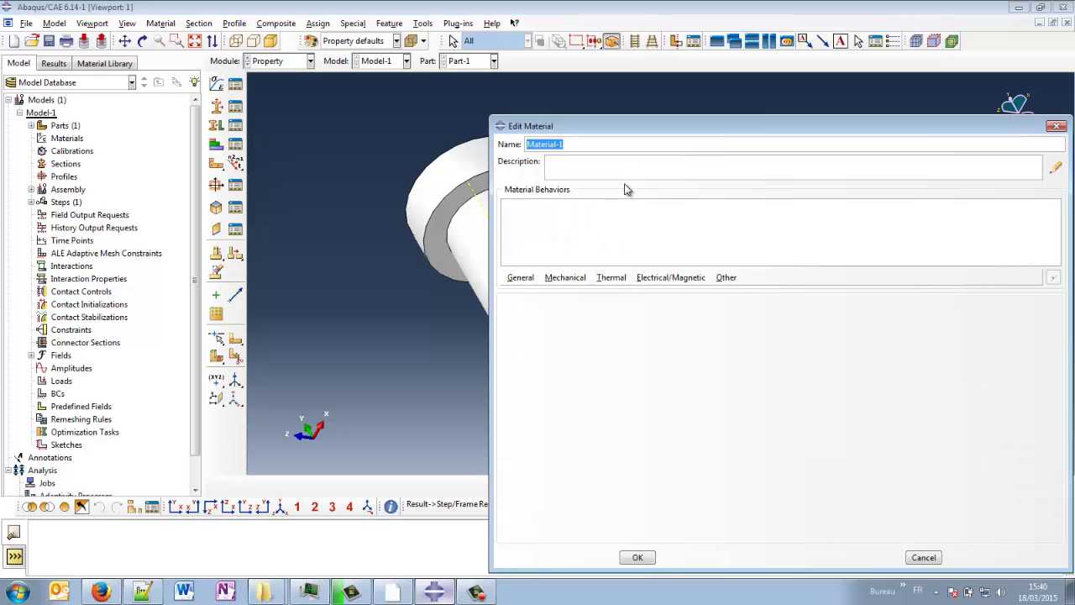
pyautogui.write('STEEL')
# Step: Give STEEL elastic behaviour with Young's modulus 210000 and Poisson's ratio 0.3
pyautogui.click(517, 279)
pyautogui.moveTo(566, 278)
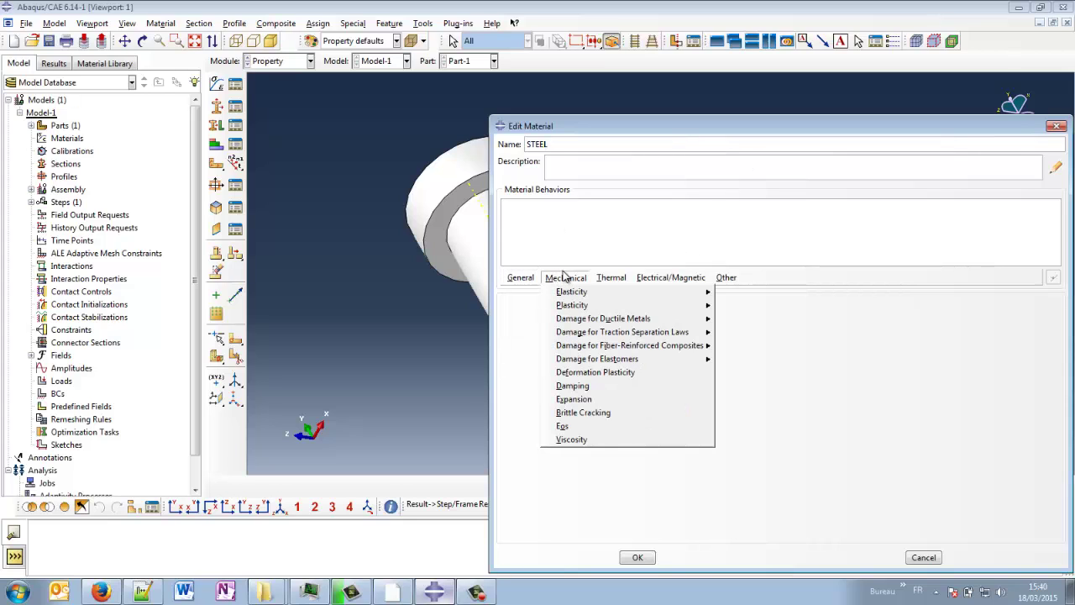
pyautogui.moveTo(634, 292)
pyautogui.click(721, 294)
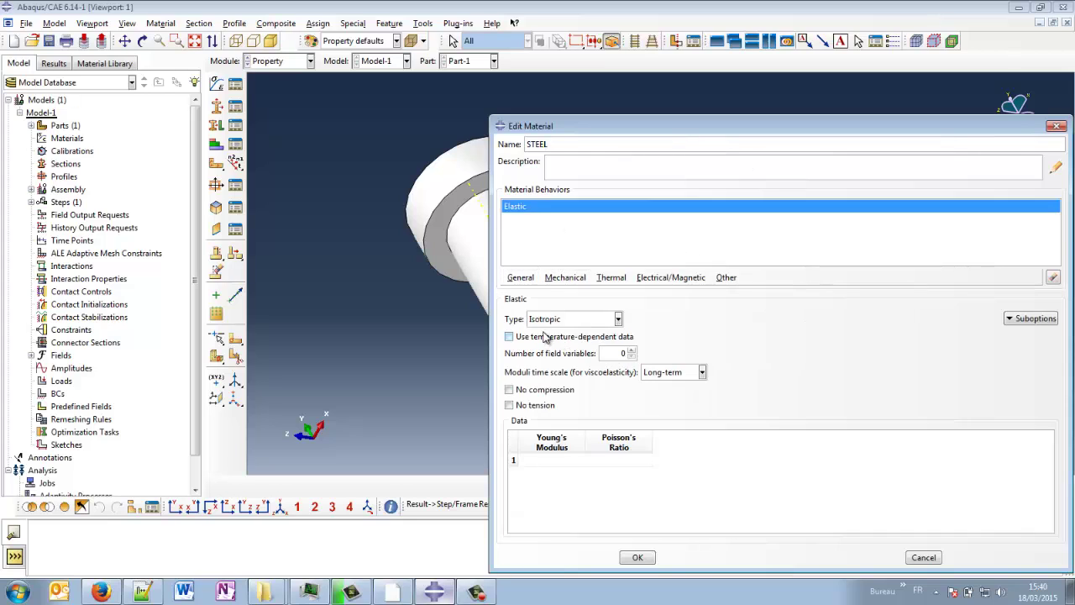
pyautogui.click(558, 460)
pyautogui.write('210000')
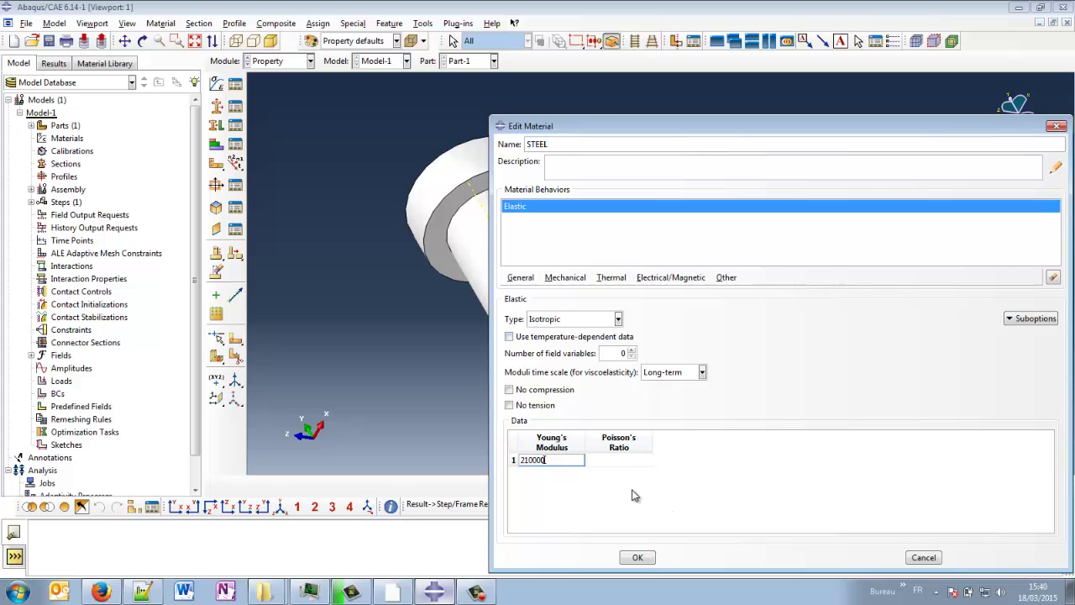
pyautogui.click(629, 461)
pyautogui.write('0.3')
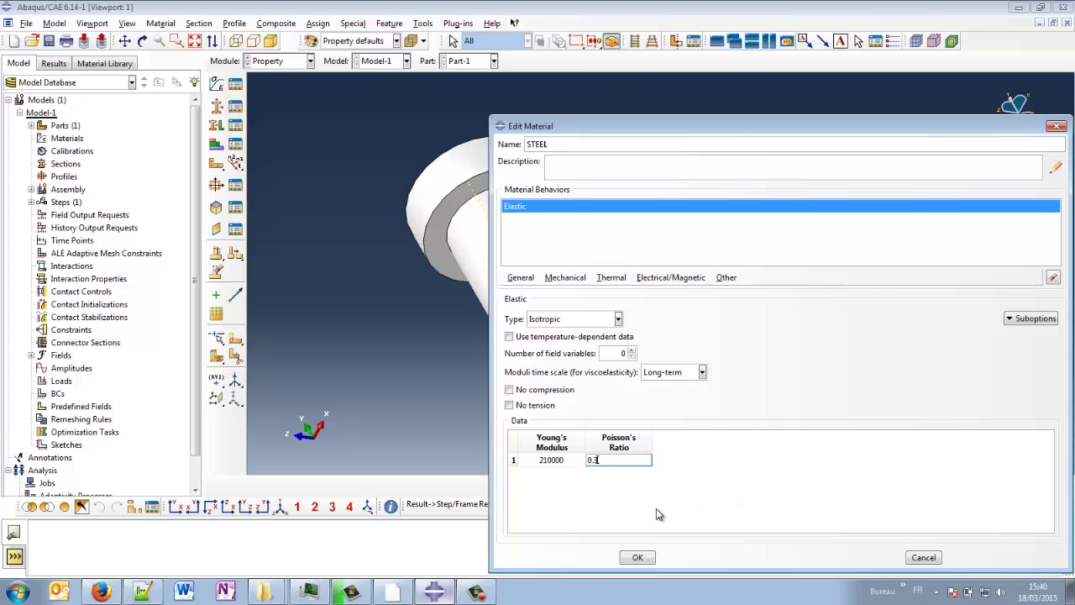
pyautogui.click(637, 557)
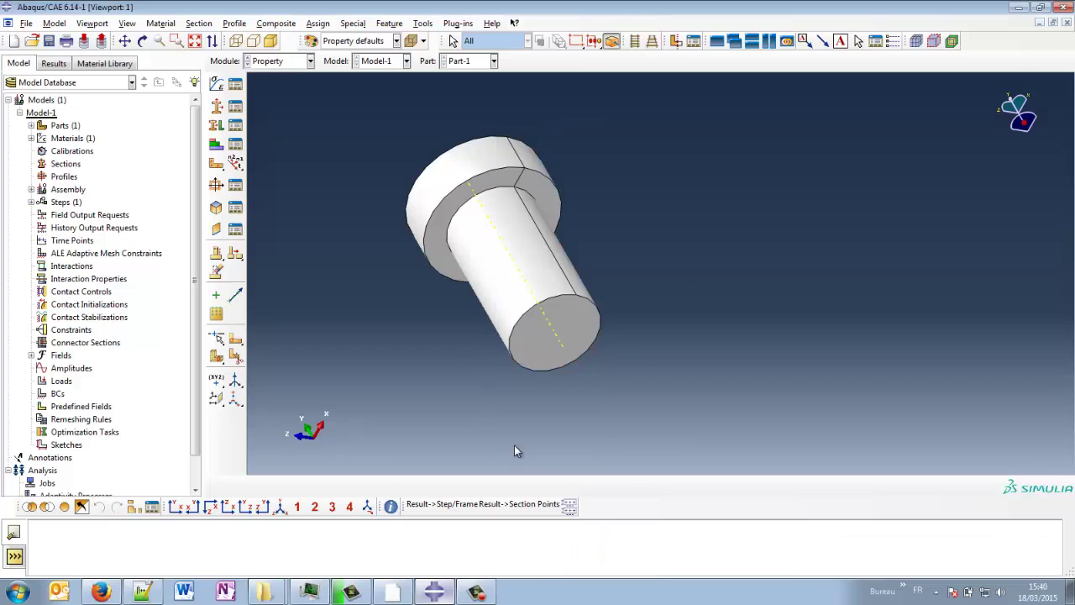
# Step: Create a solid homogeneous section named Section-Solid
pyautogui.click(216, 108)
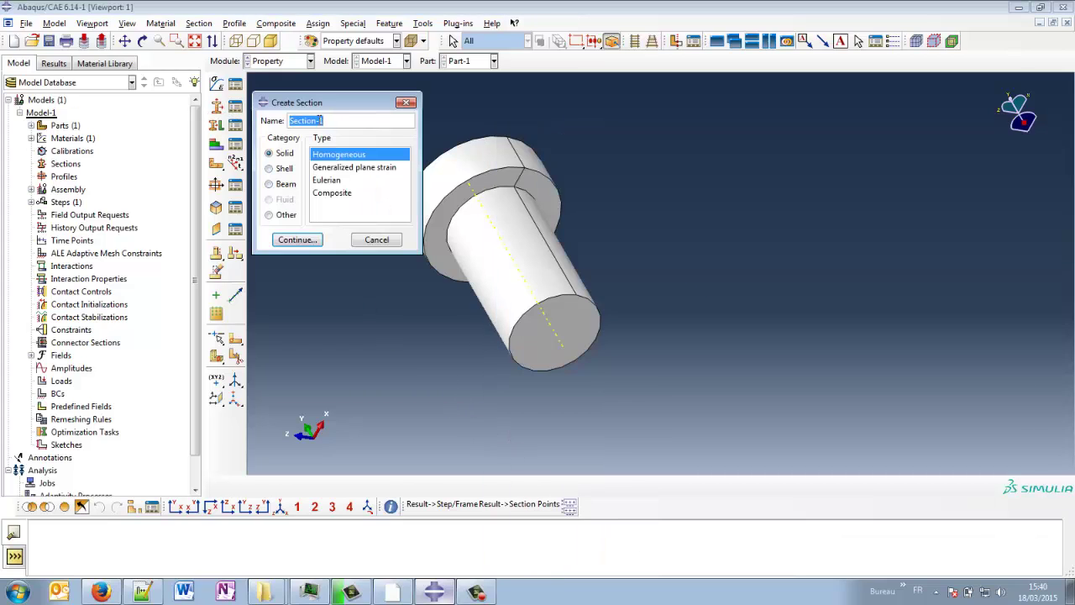
pyautogui.click(336, 121)
pyautogui.press('BackSpace')
pyautogui.write('Solid')
pyautogui.click(298, 240)
pyautogui.click(284, 195)
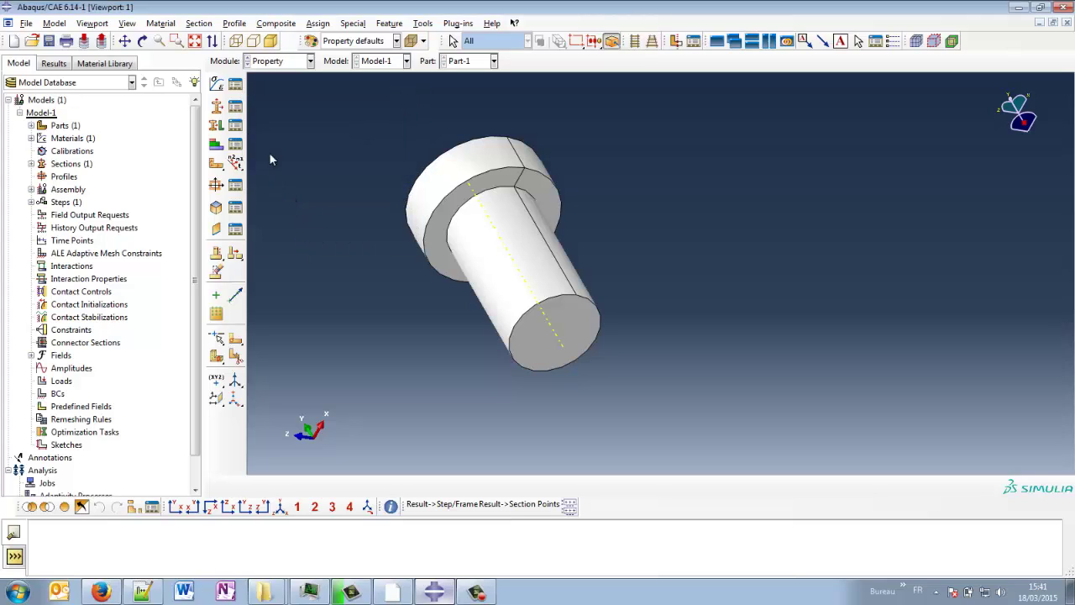
# Step: Assign Section-Solid to the whole bolt through a new set named Set-Bolt
pyautogui.click(216, 126)
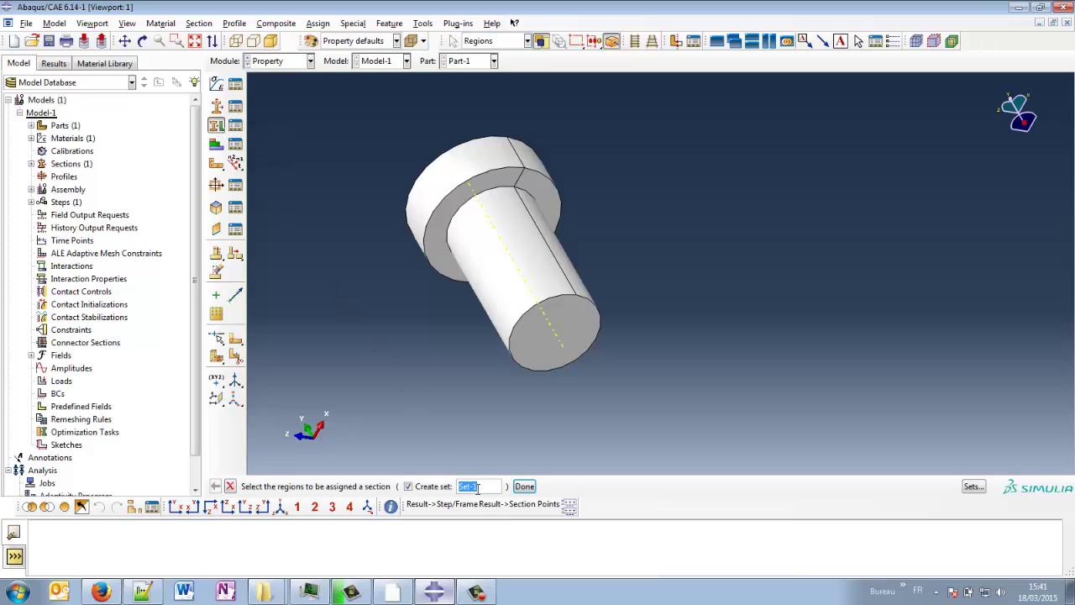
pyautogui.click(477, 485)
pyautogui.write('Bolt')
pyautogui.click(487, 239)
pyautogui.middleClick(765, 285)
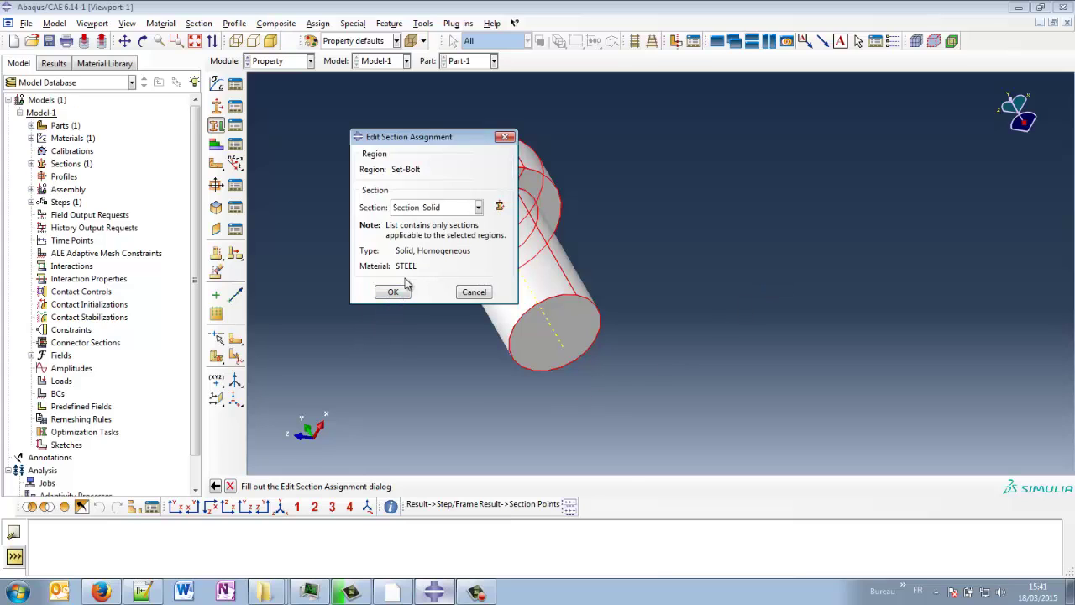
pyautogui.click(392, 291)
pyautogui.moveTo(457, 332)
pyautogui.keyDown('ctrl'); pyautogui.keyDown('alt'); pyautogui.mouseDown()
pyautogui.moveTo(496, 297)
pyautogui.moveTo(421, 289)
pyautogui.mouseUp(); pyautogui.keyUp('alt'); pyautogui.keyUp('ctrl')
pyautogui.click(309, 60)
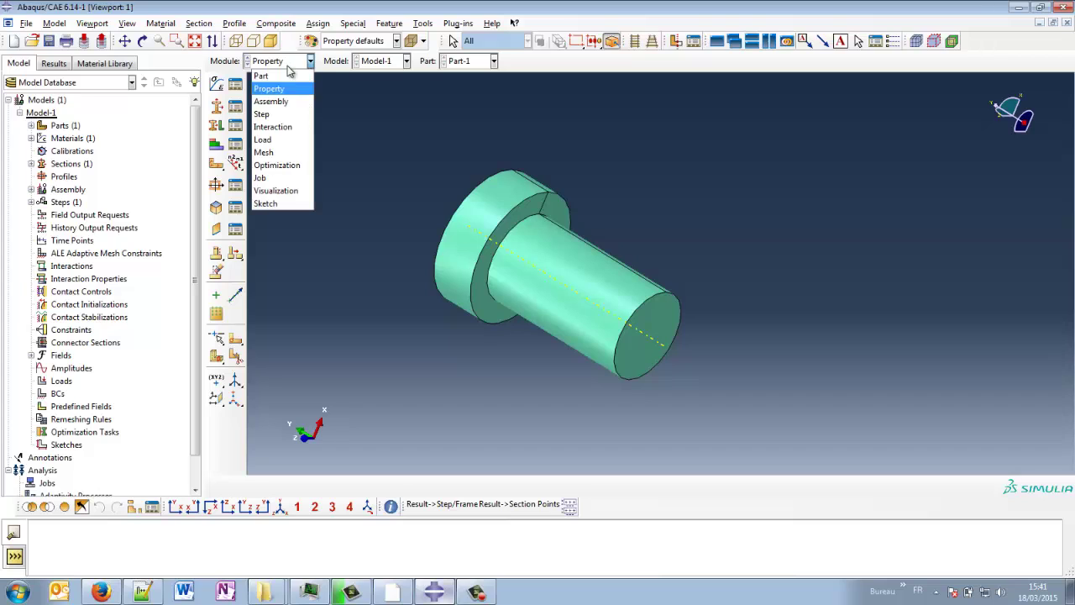
# Step: Switch to the Mesh module and turn the bolt to a side-on view
pyautogui.click(272, 152)
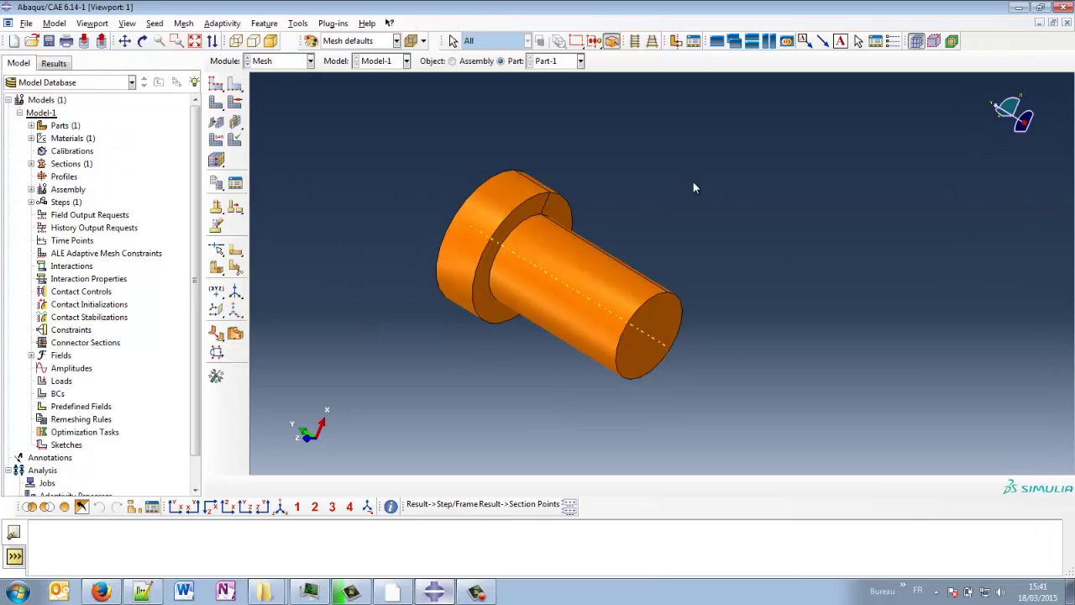
pyautogui.moveTo(509, 271)
pyautogui.keyDown('ctrl'); pyautogui.keyDown('alt'); pyautogui.mouseDown()
pyautogui.moveTo(547, 308)
pyautogui.moveTo(517, 293)
pyautogui.mouseUp(); pyautogui.keyUp('alt'); pyautogui.keyUp('ctrl')
pyautogui.keyDown('ctrl'); pyautogui.keyDown('alt'); pyautogui.moveTo(648, 343); pyautogui.dragTo(612, 271); pyautogui.keyUp('alt'); pyautogui.keyUp('ctrl')
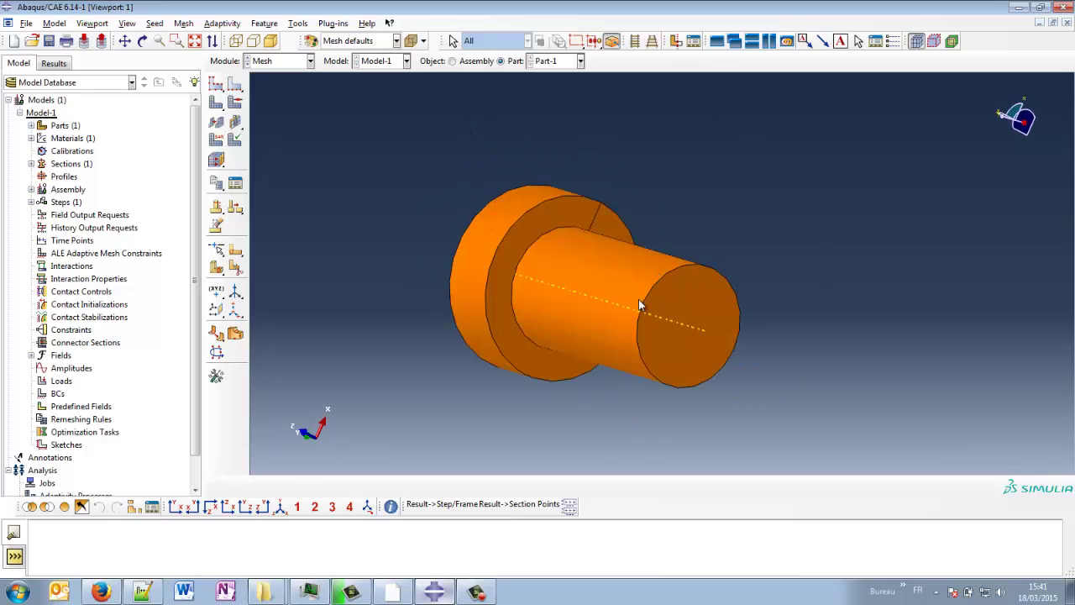
# Step: Partition the bolt's cells by extending a picked face
pyautogui.click(234, 267)
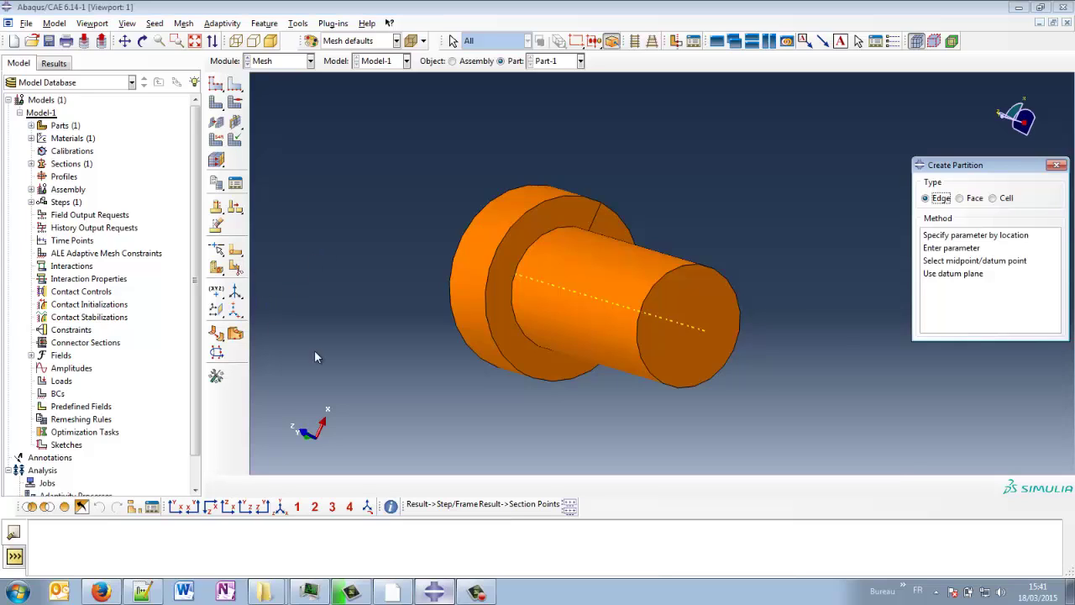
pyautogui.click(1007, 199)
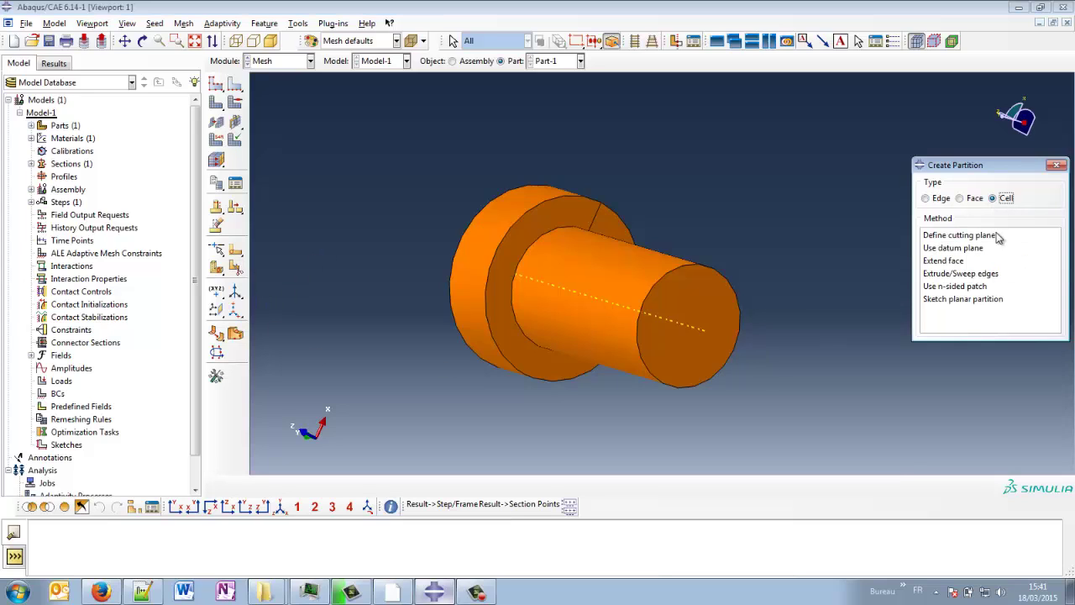
pyautogui.click(949, 261)
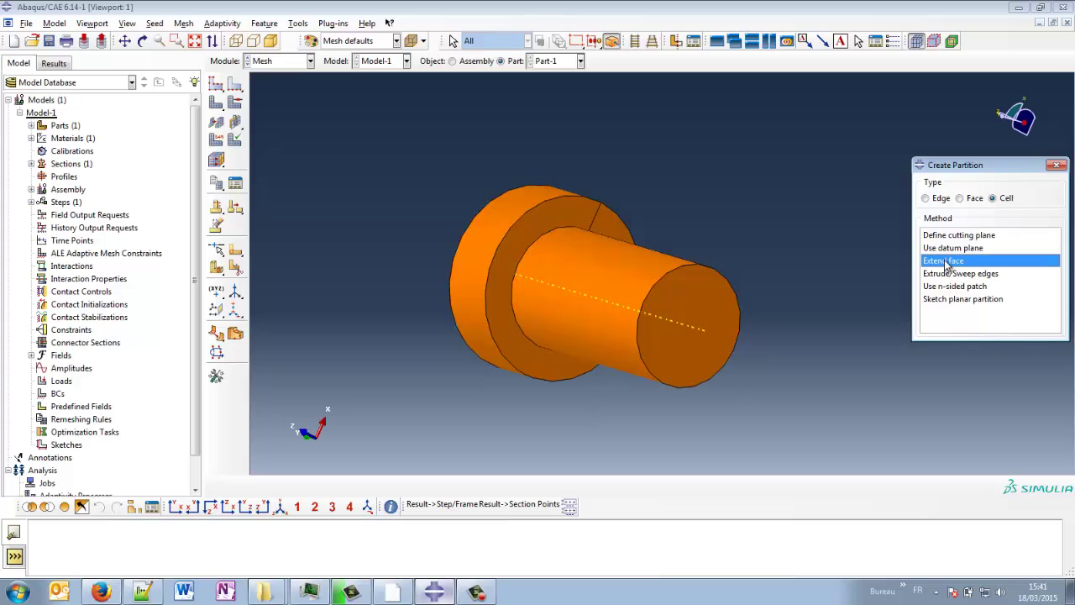
pyautogui.click(501, 315)
pyautogui.middleClick(798, 358)
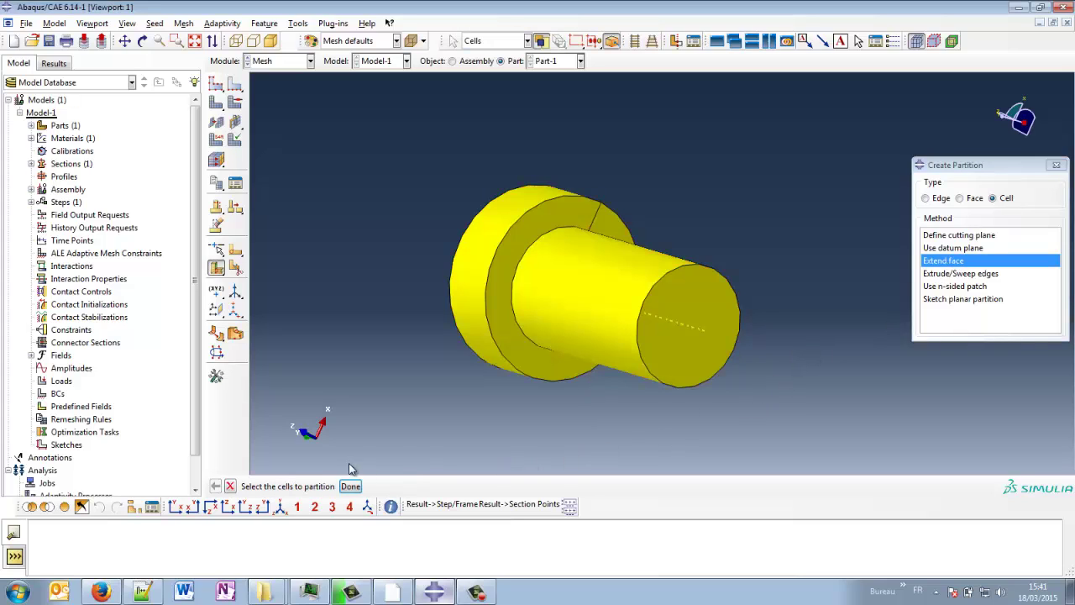
pyautogui.click(350, 486)
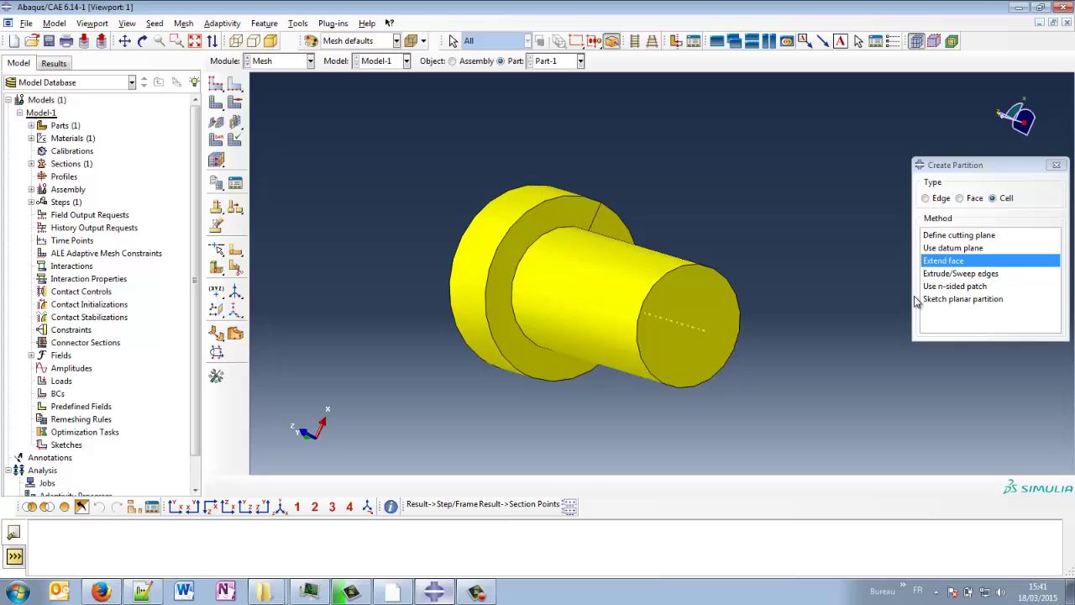
pyautogui.click(1057, 165)
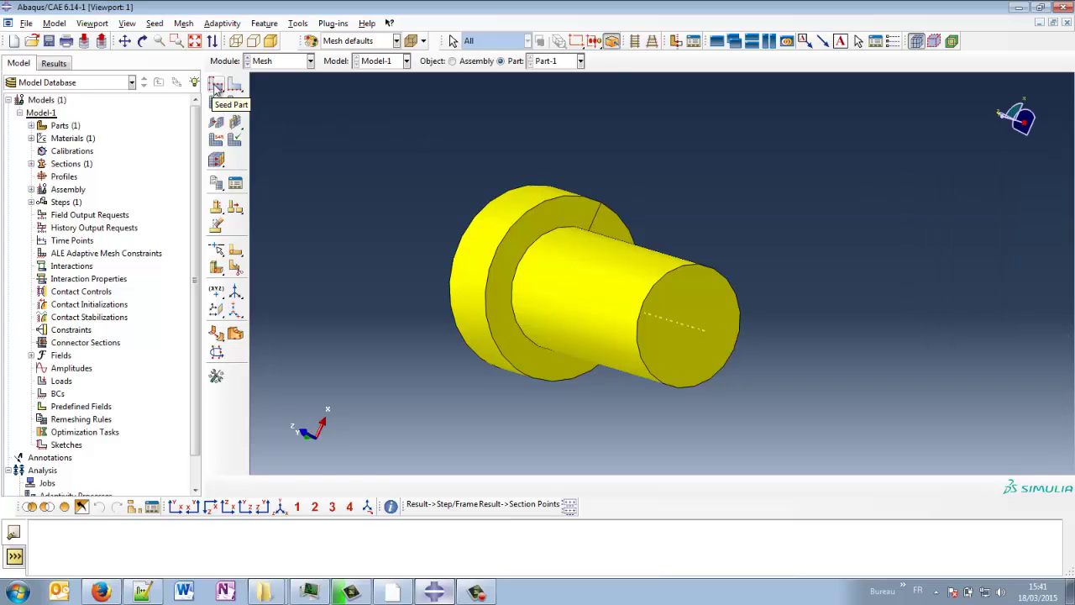
# Step: Seed the part with an approximate global size of 3 instead of 4.2
pyautogui.click(216, 85)
pyautogui.click(335, 263)
pyautogui.keyDown('ctrl'); pyautogui.keyDown('alt'); pyautogui.moveTo(572, 452); pyautogui.dragTo(660, 379); pyautogui.keyUp('alt'); pyautogui.keyUp('ctrl')
pyautogui.doubleClick(378, 131)
pyautogui.write('3')
pyautogui.click(335, 263)
pyautogui.click(275, 264)
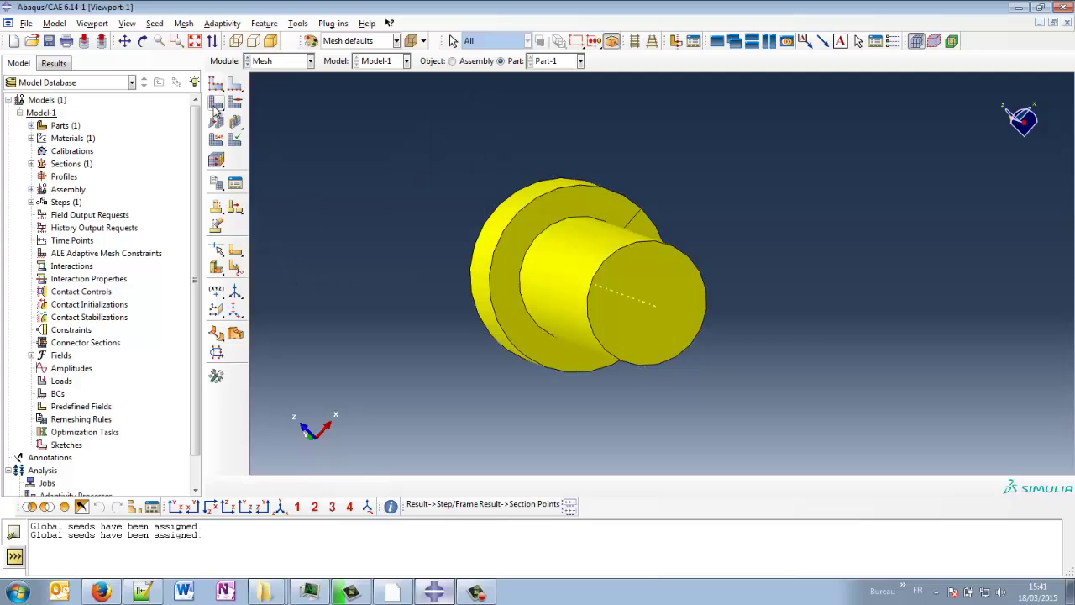
# Step: Mesh the bolt into 1065 elements and orbit to inspect the mesh
pyautogui.click(216, 101)
pyautogui.click(328, 486)
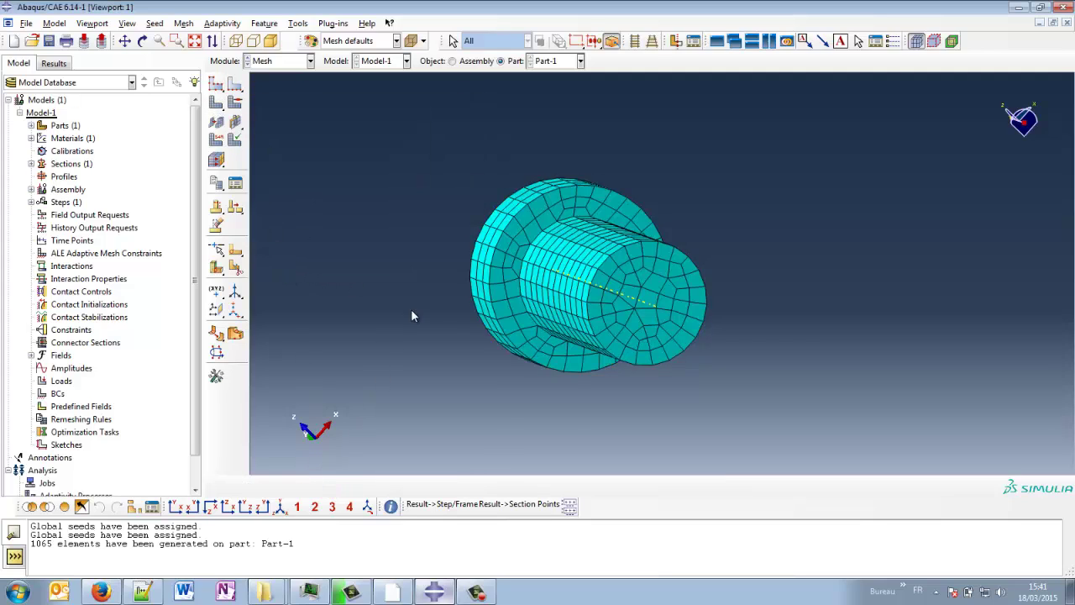
pyautogui.moveTo(487, 241)
pyautogui.mouseDown()
pyautogui.moveTo(808, 285)
pyautogui.moveTo(806, 322)
pyautogui.moveTo(628, 290)
pyautogui.moveTo(696, 322)
pyautogui.moveTo(567, 314)
pyautogui.moveTo(547, 355)
pyautogui.moveTo(551, 290)
pyautogui.mouseUp()
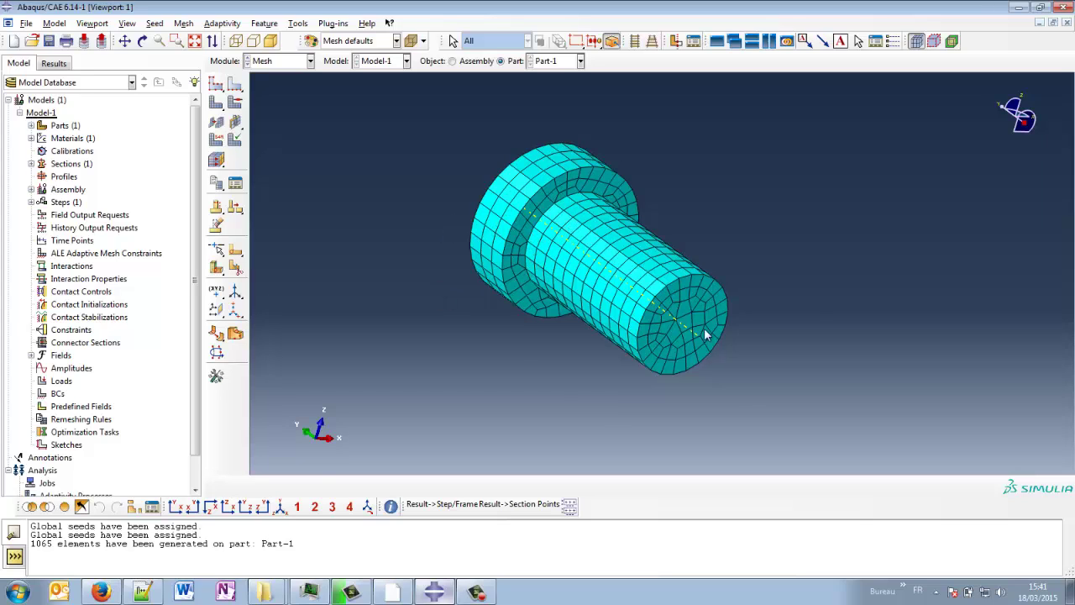
pyautogui.keyDown('ctrl'); pyautogui.keyDown('alt'); pyautogui.moveTo(711, 344); pyautogui.dragTo(684, 306); pyautogui.keyUp('alt'); pyautogui.keyUp('ctrl')
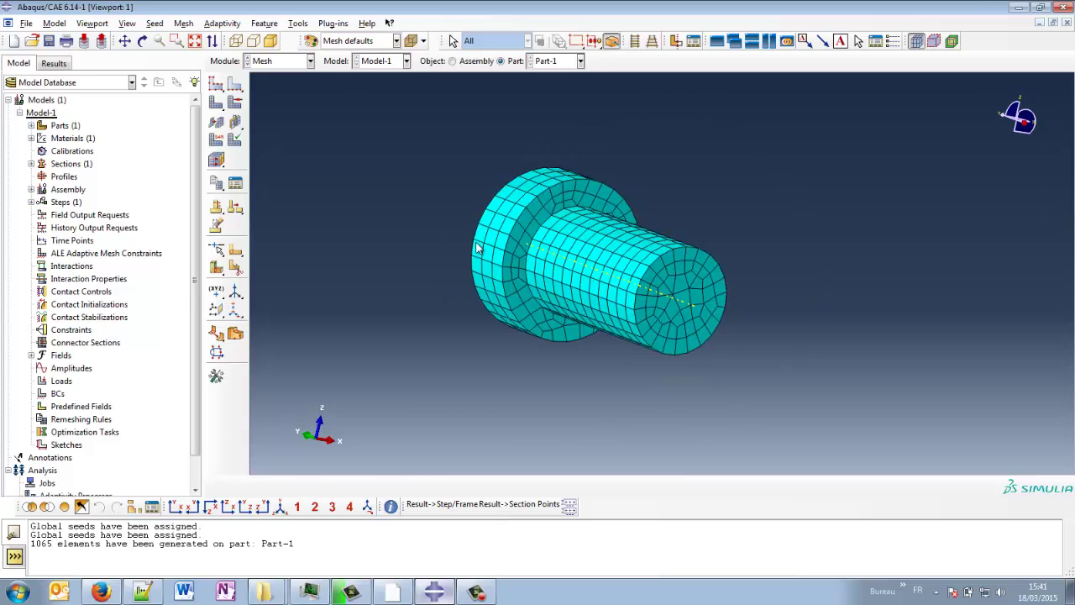
pyautogui.click(294, 66)
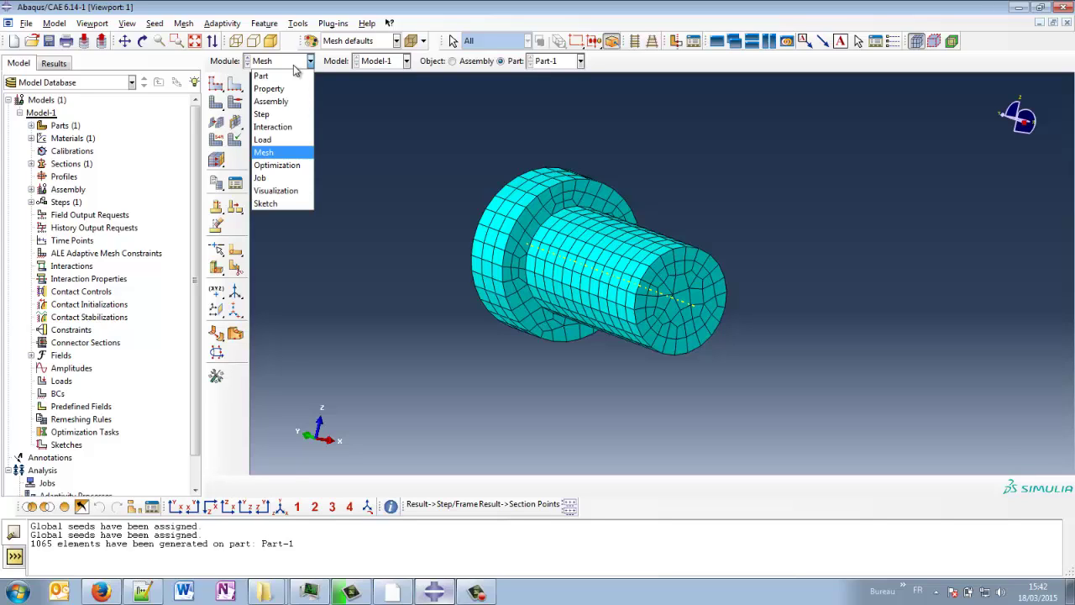
# Step: In the Assembly module, instance Part-1 and switch to parallel projection
pyautogui.click(270, 102)
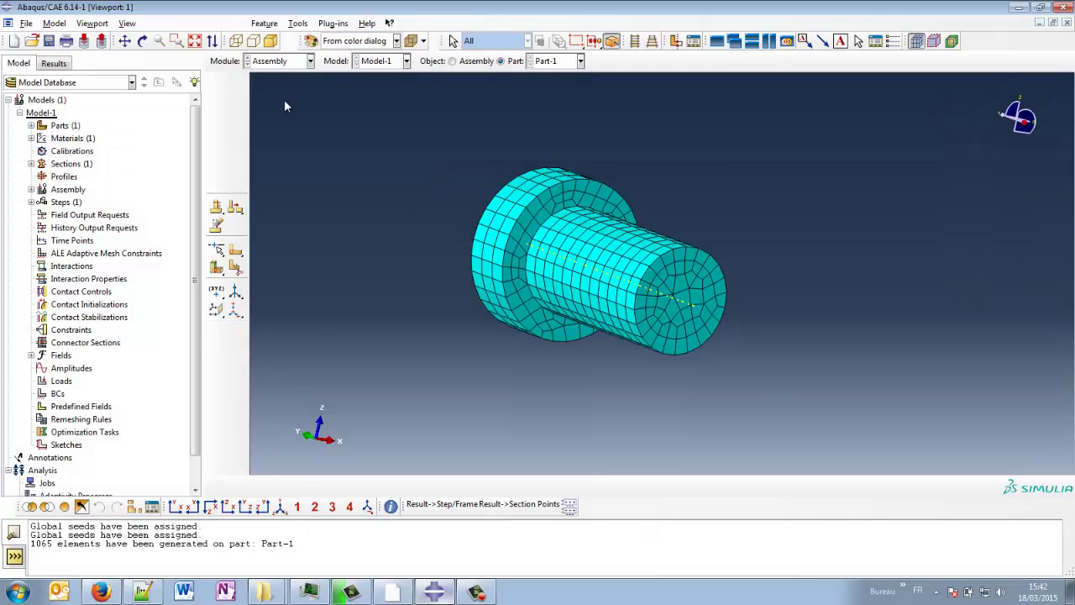
pyautogui.click(216, 82)
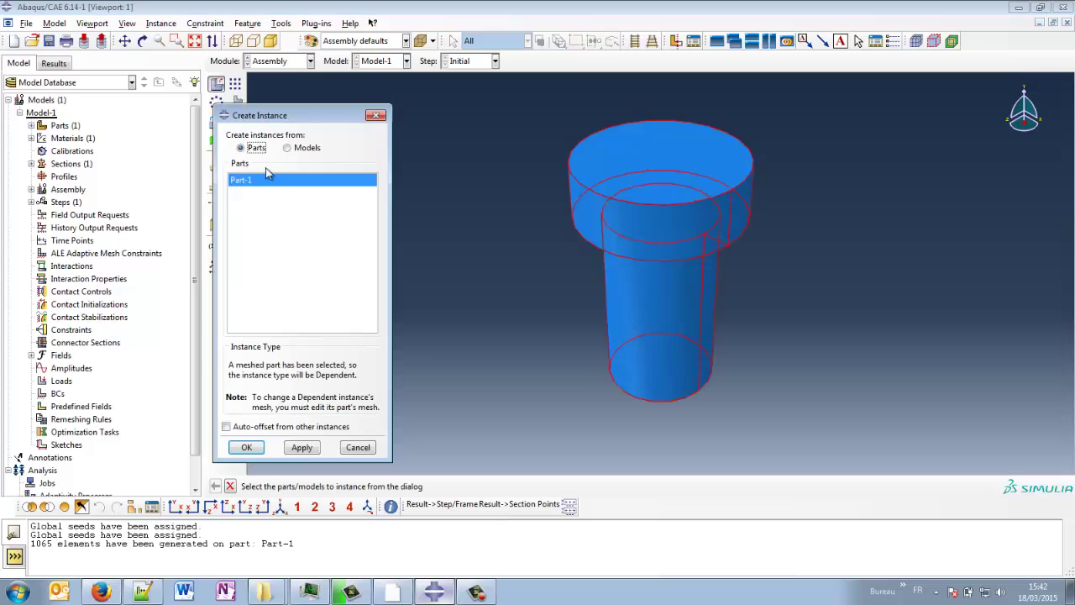
pyautogui.click(248, 447)
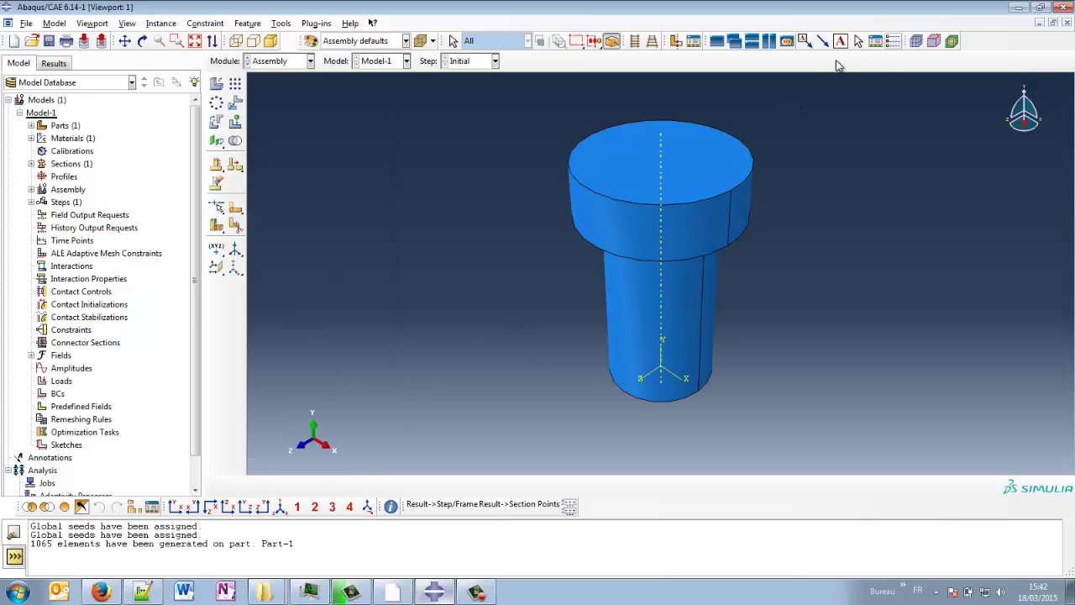
pyautogui.click(635, 41)
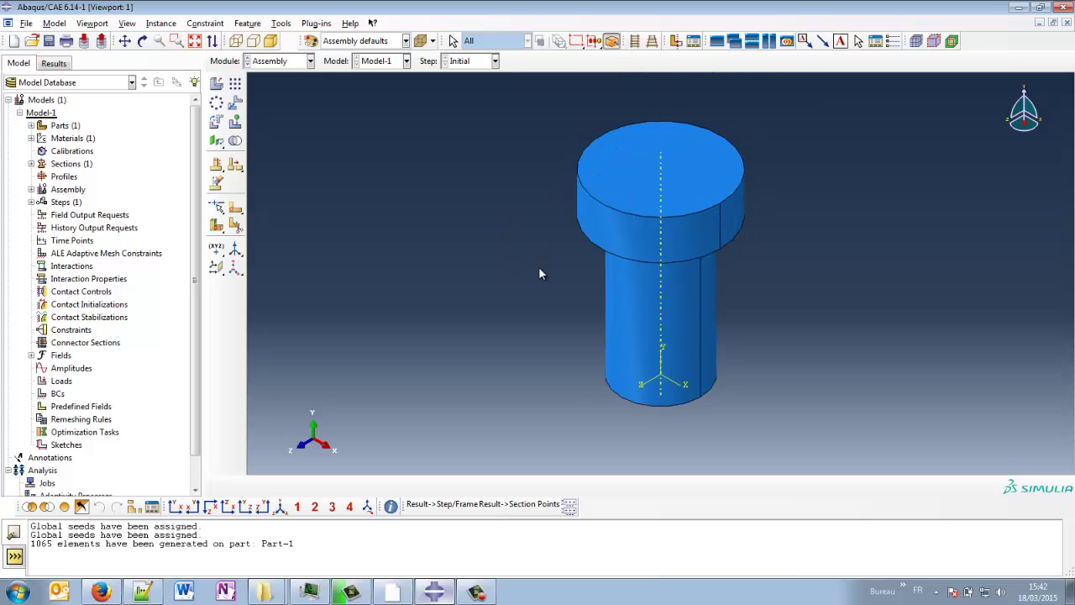
# Step: Rotate the bolt to a side view, then orbit until the head's end face points front-left
pyautogui.click(594, 40)
pyautogui.moveTo(635, 160)
pyautogui.mouseDown()
pyautogui.moveTo(473, 336)
pyautogui.moveTo(629, 285)
pyautogui.moveTo(708, 280)
pyautogui.moveTo(570, 267)
pyautogui.moveTo(563, 276)
pyautogui.mouseUp()
pyautogui.press('Escape')
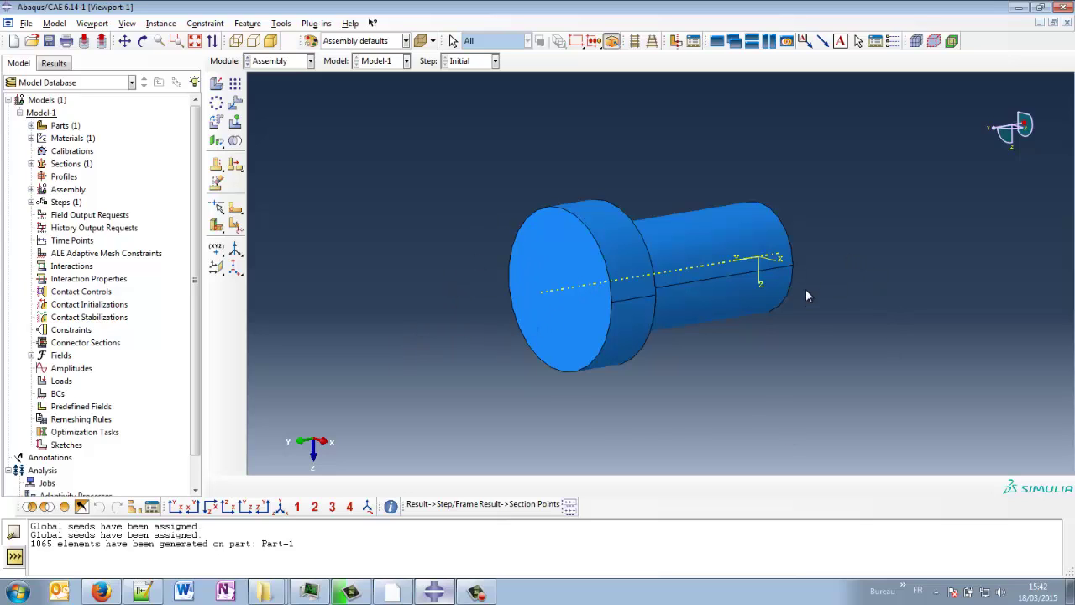
pyautogui.keyDown('ctrl'); pyautogui.keyDown('alt'); pyautogui.moveTo(805, 290); pyautogui.dragTo(753, 342); pyautogui.keyUp('alt'); pyautogui.keyUp('ctrl')
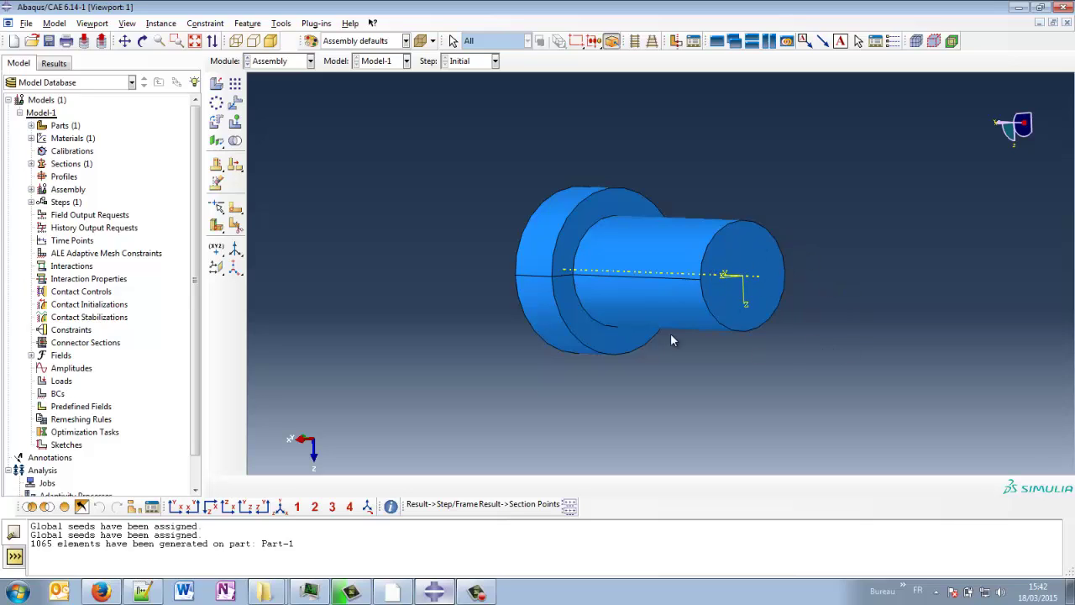
pyautogui.keyDown('ctrl'); pyautogui.keyDown('alt'); pyautogui.moveTo(599, 294); pyautogui.dragTo(808, 290); pyautogui.keyUp('alt'); pyautogui.keyUp('ctrl')
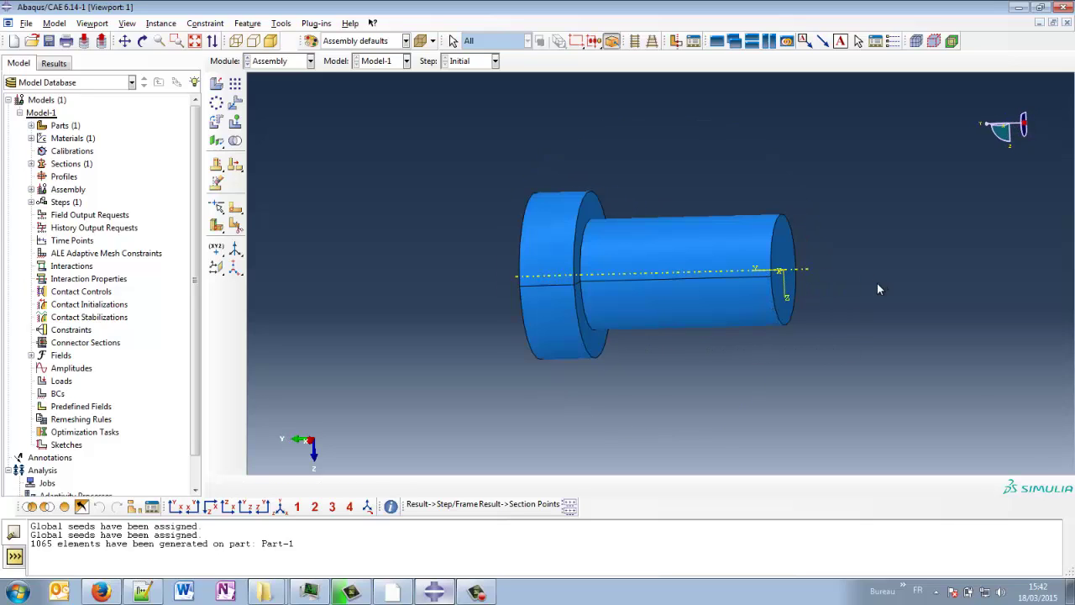
pyautogui.keyDown('ctrl'); pyautogui.keyDown('alt'); pyautogui.moveTo(597, 300); pyautogui.dragTo(638, 315); pyautogui.keyUp('alt'); pyautogui.keyUp('ctrl')
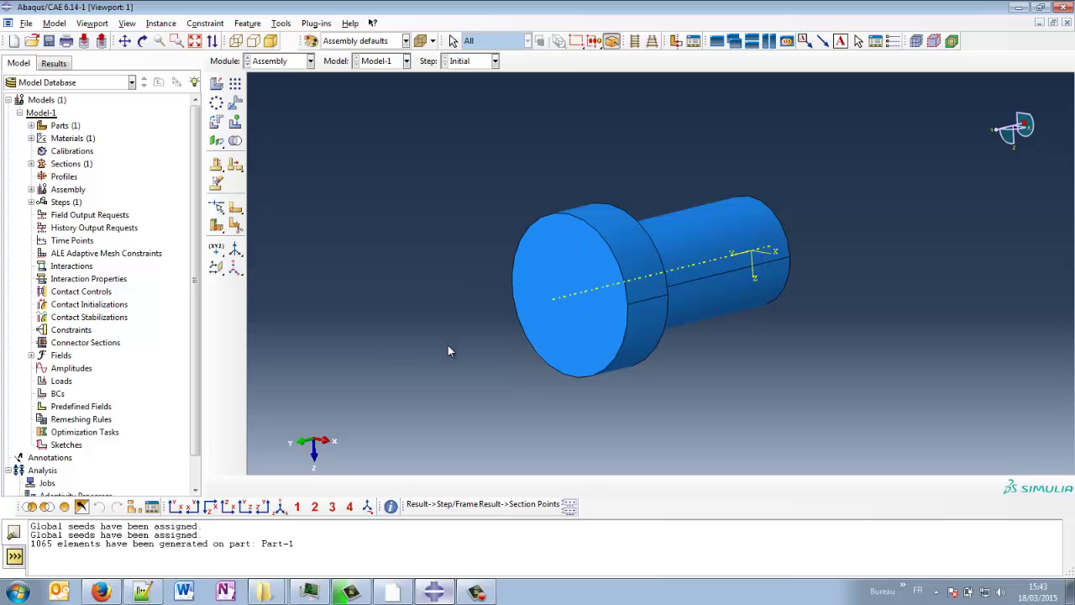
# Step: In the Interaction module, create RP-1 at the head end face's centre on the axis
pyautogui.click(283, 60)
pyautogui.click(281, 126)
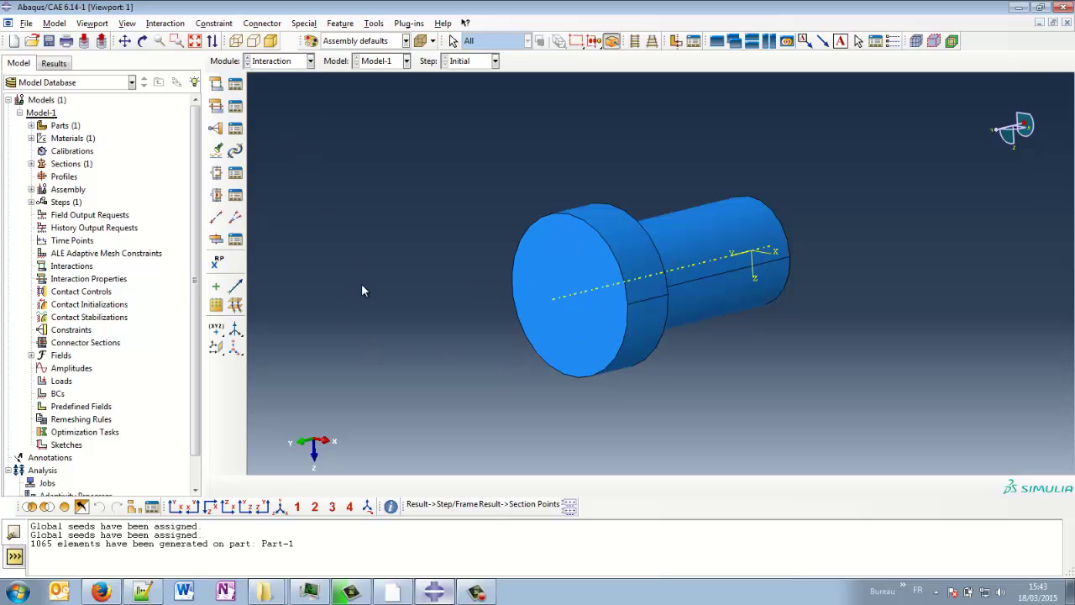
pyautogui.moveTo(631, 304)
pyautogui.keyDown('ctrl'); pyautogui.keyDown('alt'); pyautogui.mouseDown()
pyautogui.moveTo(549, 291)
pyautogui.moveTo(504, 299)
pyautogui.mouseUp(); pyautogui.keyUp('alt'); pyautogui.keyUp('ctrl')
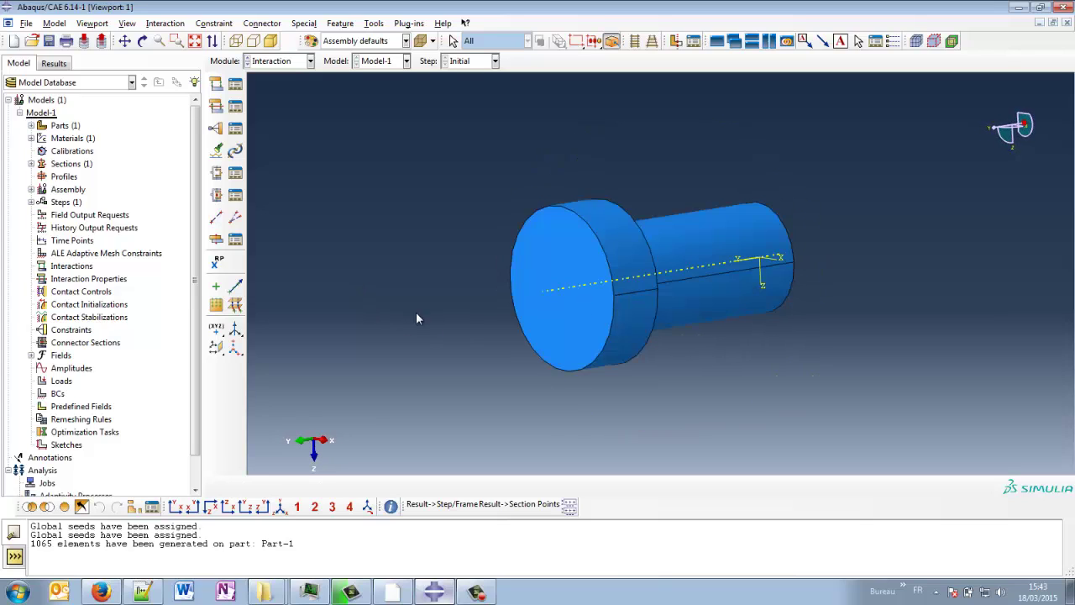
pyautogui.click(218, 267)
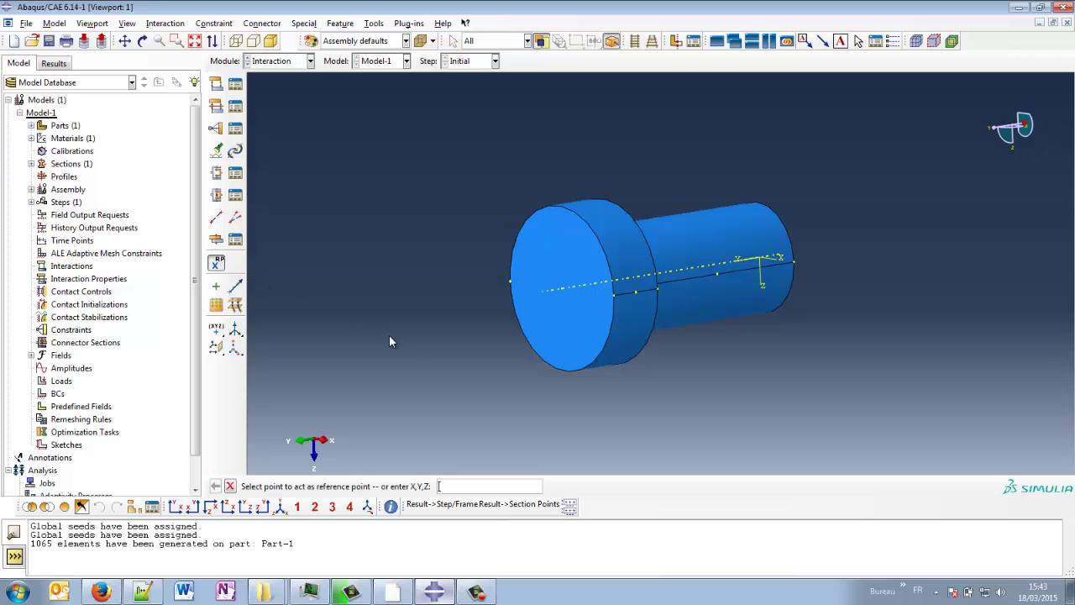
pyautogui.moveTo(494, 391)
pyautogui.keyDown('ctrl'); pyautogui.keyDown('alt'); pyautogui.mouseDown()
pyautogui.moveTo(528, 304)
pyautogui.moveTo(583, 307)
pyautogui.mouseUp(); pyautogui.keyUp('alt'); pyautogui.keyUp('ctrl')
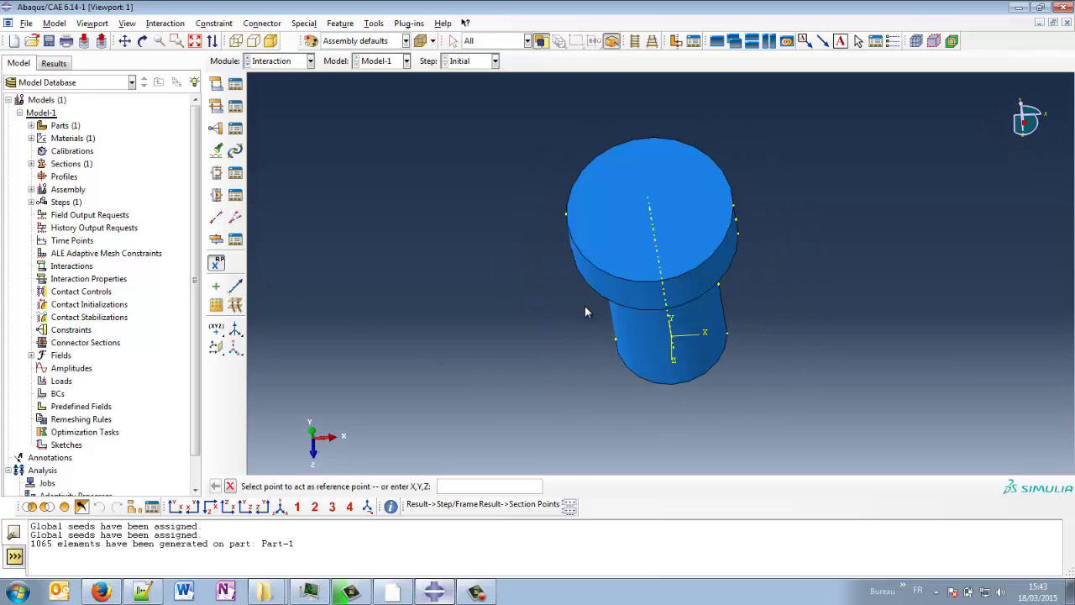
pyautogui.click(649, 209)
pyautogui.moveTo(680, 295)
pyautogui.keyDown('ctrl'); pyautogui.keyDown('alt'); pyautogui.mouseDown()
pyautogui.moveTo(694, 278)
pyautogui.moveTo(592, 336)
pyautogui.mouseUp(); pyautogui.keyUp('alt'); pyautogui.keyUp('ctrl')
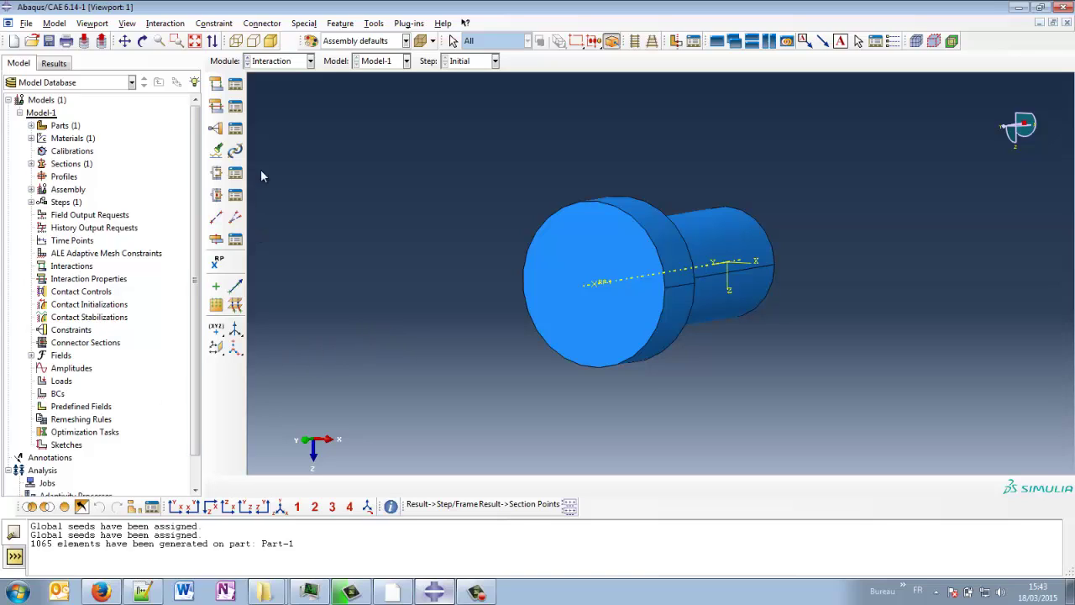
# Step: Create kinematic coupling RBE2 tying reference point RP-1 to the bolt head's end face, all six DOFs
pyautogui.click(215, 128)
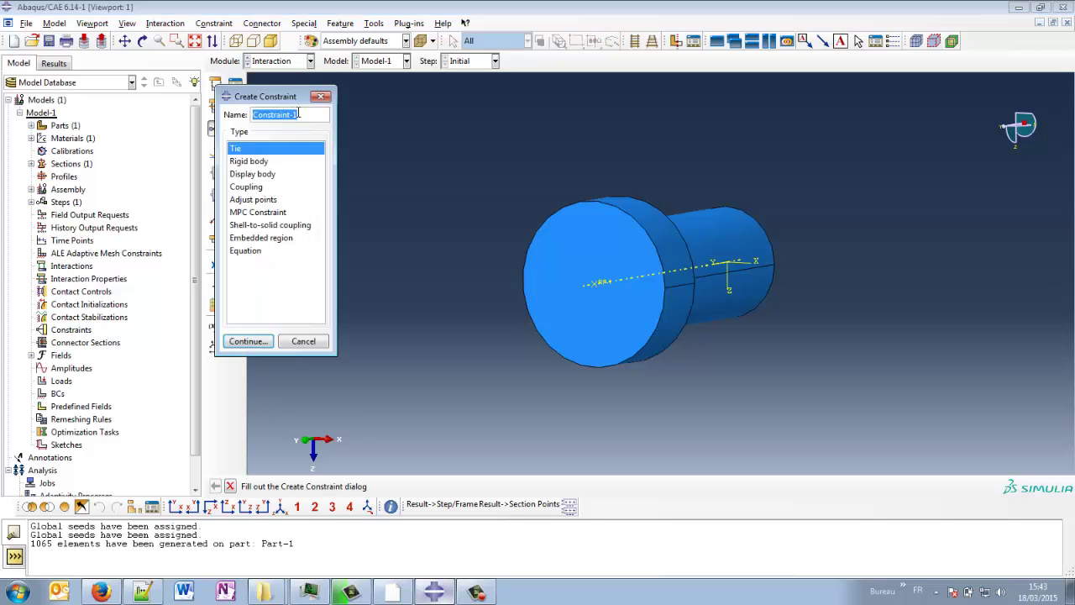
pyautogui.write('RBE2')
pyautogui.click(252, 186)
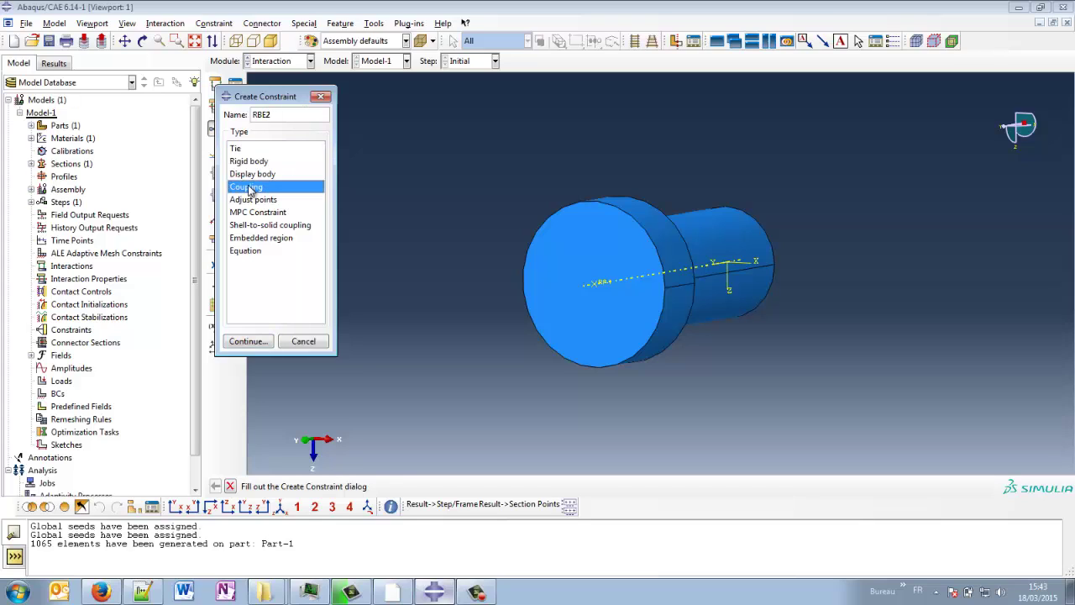
pyautogui.click(250, 341)
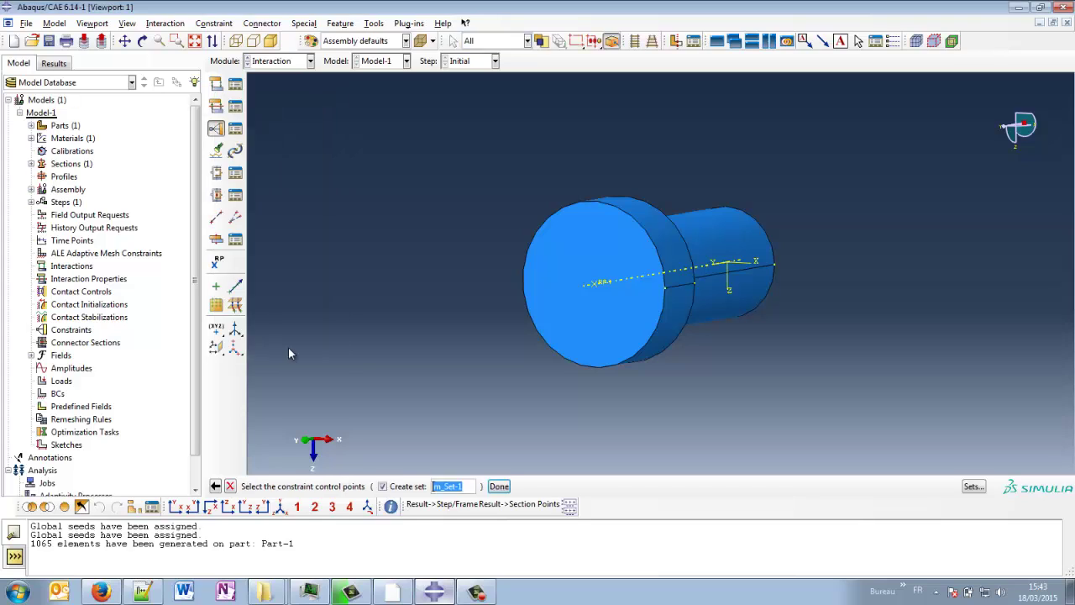
pyautogui.click(603, 282)
pyautogui.middleClick(474, 413)
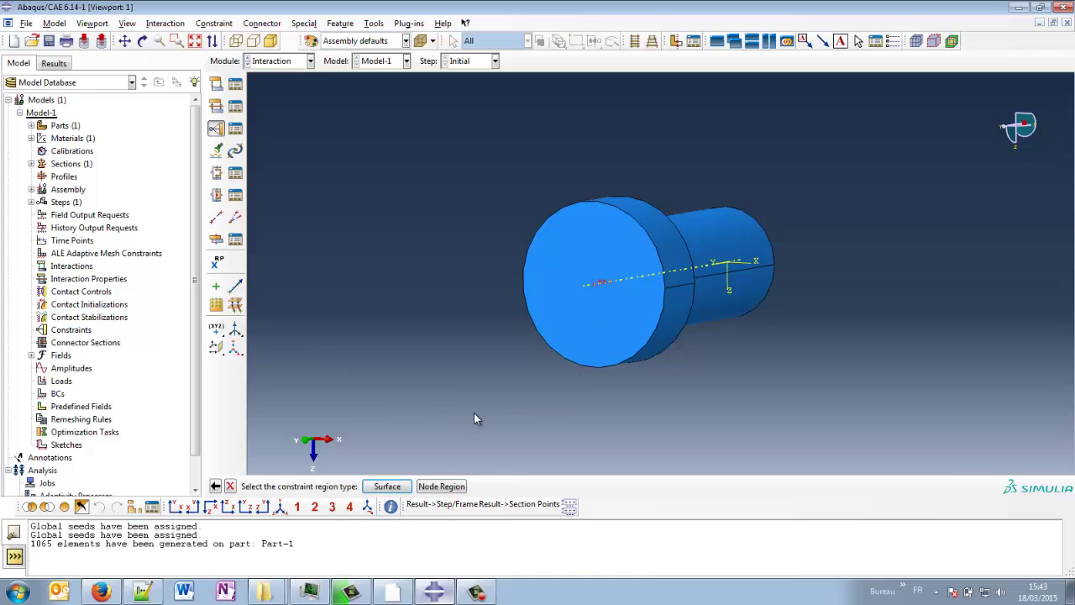
pyautogui.click(387, 487)
pyautogui.click(601, 340)
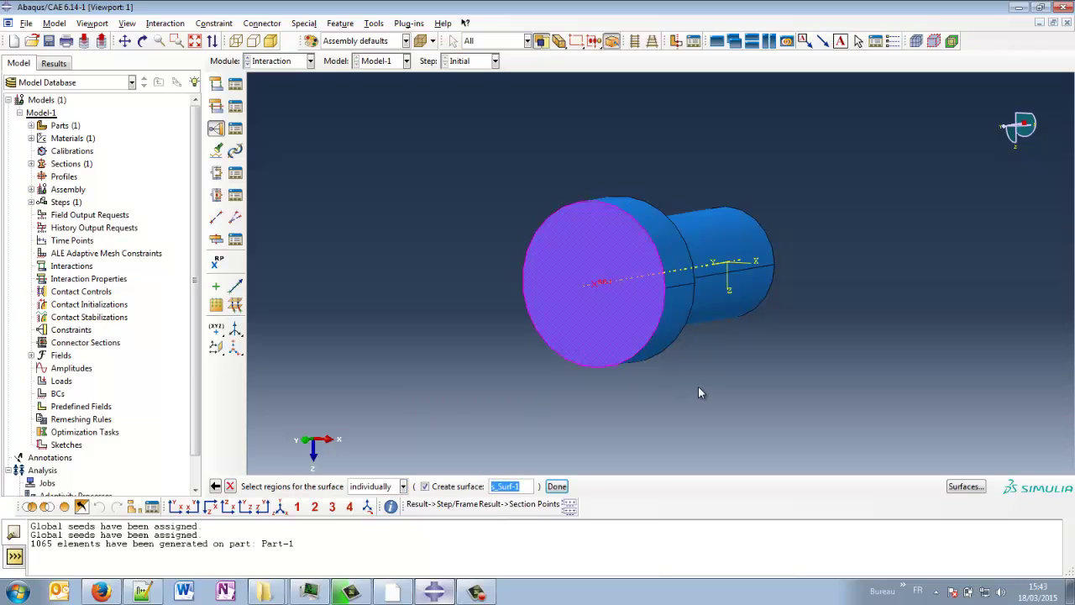
pyautogui.middleClick(698, 385)
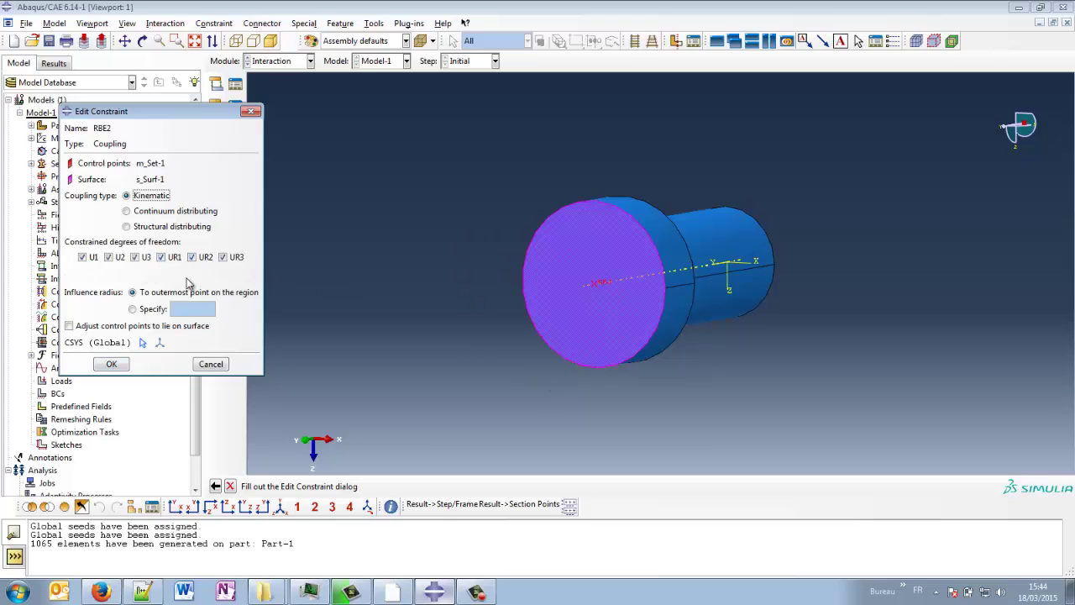
pyautogui.click(114, 366)
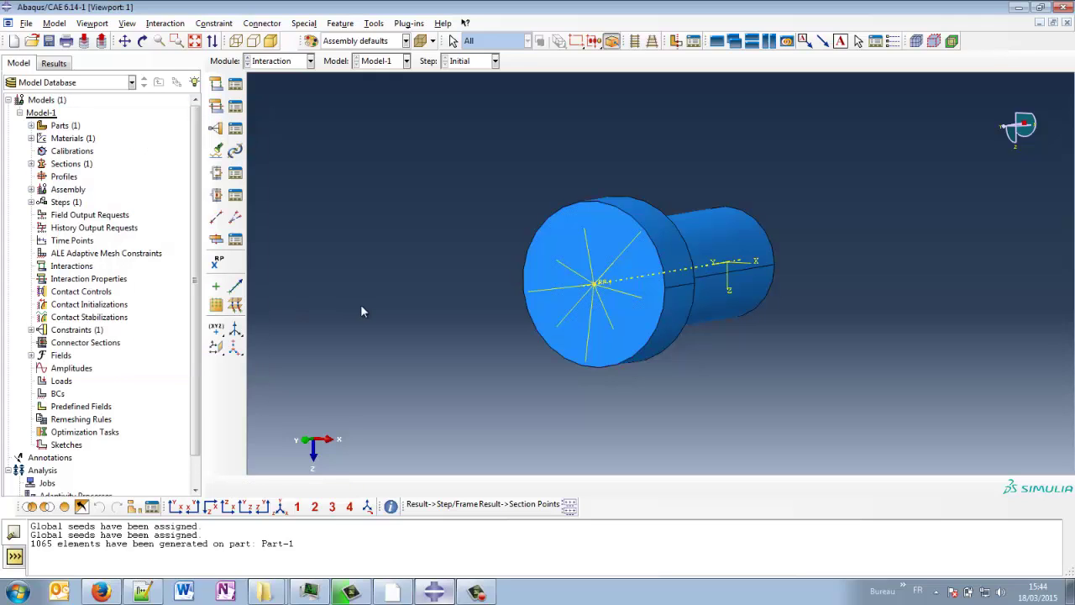
pyautogui.keyDown('ctrl'); pyautogui.keyDown('alt'); pyautogui.moveTo(618, 300); pyautogui.dragTo(513, 300); pyautogui.keyUp('alt'); pyautogui.keyUp('ctrl')
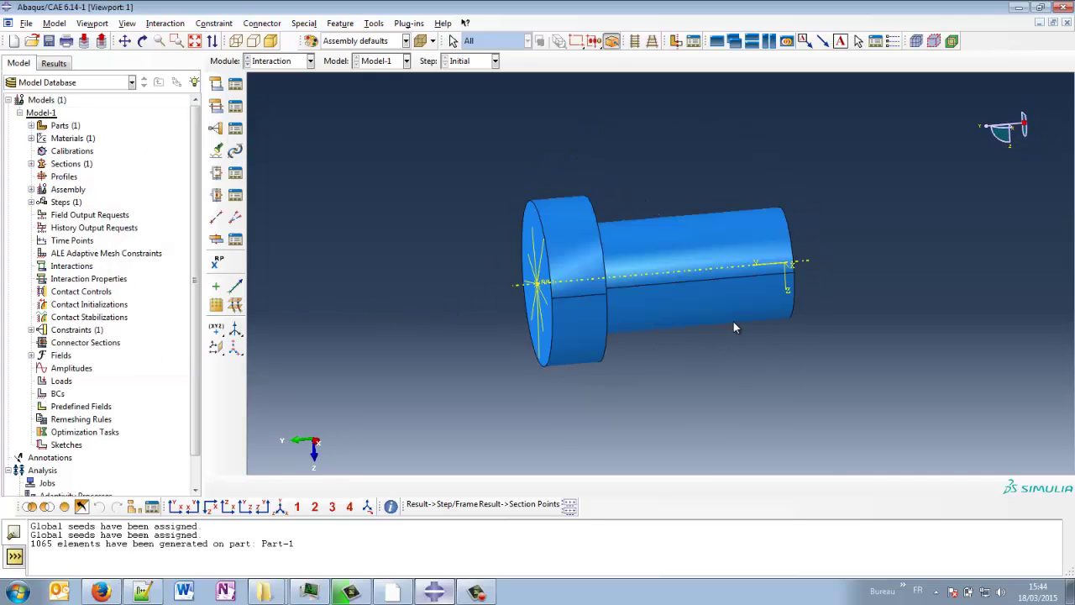
# Step: In the Step module, add Static, General step Step-1 with time period 1 and Nlgeom off
pyautogui.click(277, 61)
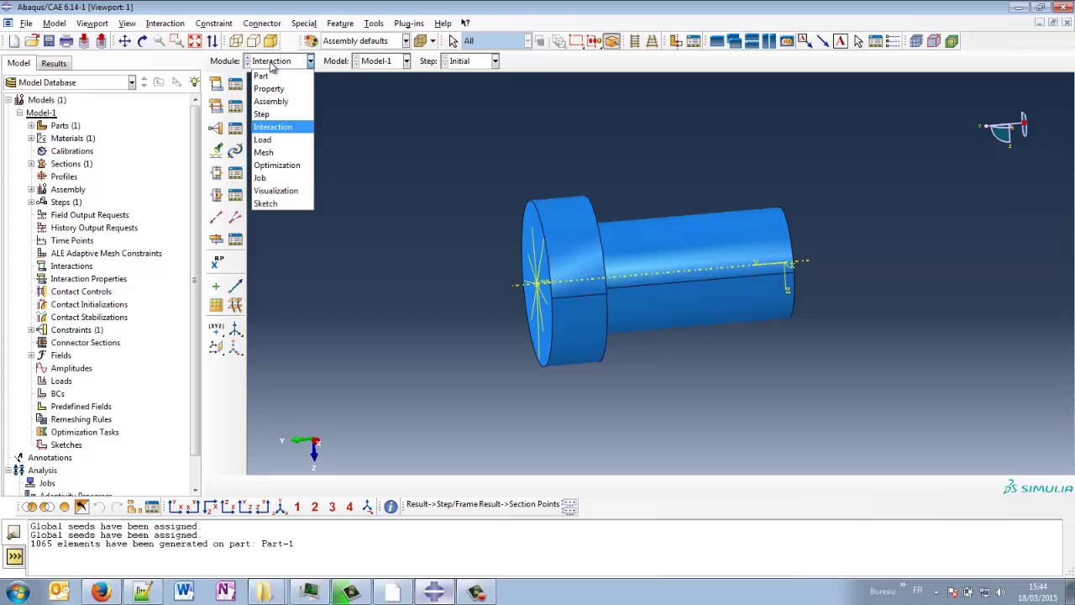
pyautogui.click(277, 113)
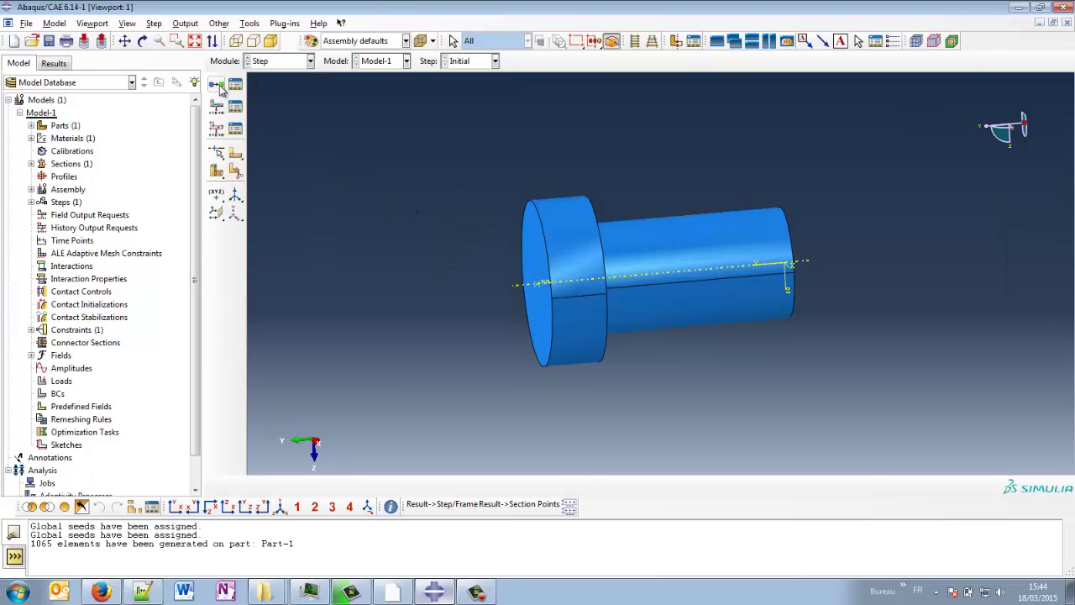
pyautogui.click(216, 84)
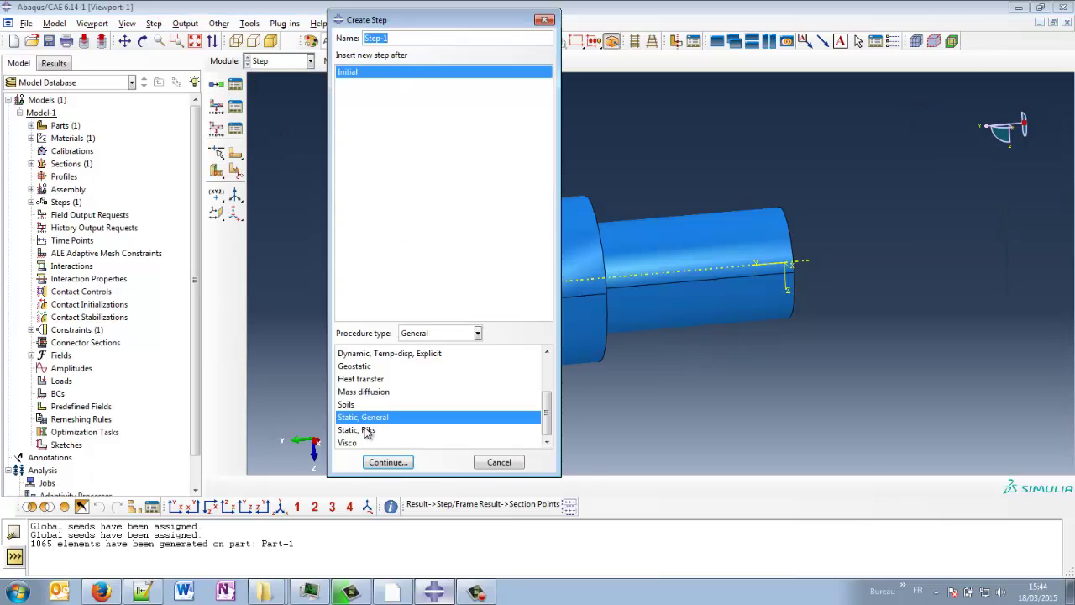
pyautogui.click(389, 463)
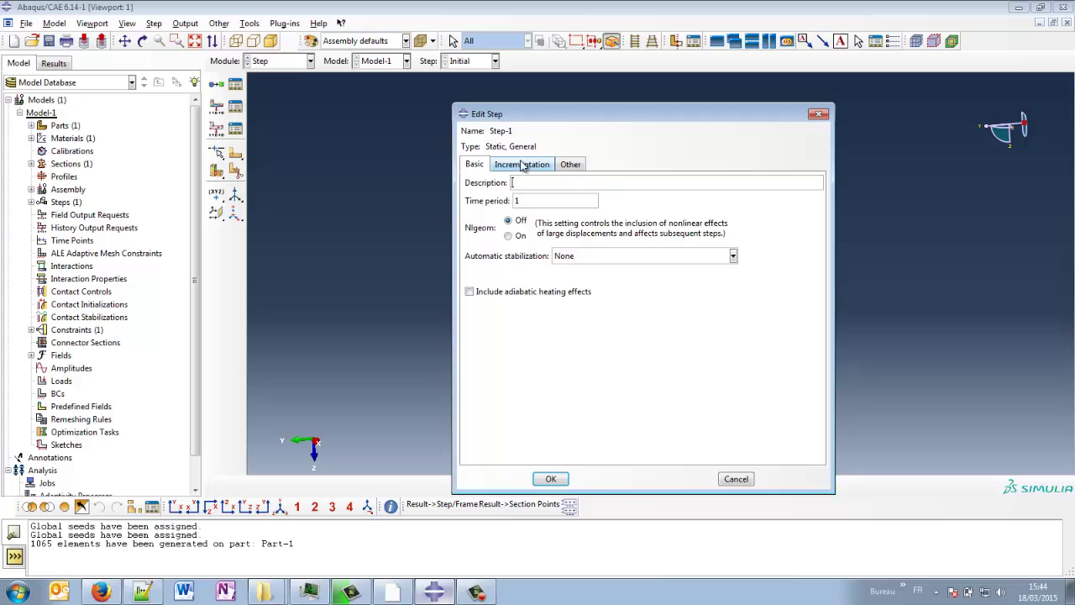
pyautogui.click(522, 165)
pyautogui.click(579, 164)
pyautogui.click(514, 165)
pyautogui.click(484, 165)
pyautogui.click(551, 479)
pyautogui.moveTo(551, 316)
pyautogui.keyDown('ctrl'); pyautogui.keyDown('alt'); pyautogui.mouseDown()
pyautogui.moveTo(487, 283)
pyautogui.moveTo(544, 294)
pyautogui.mouseUp(); pyautogui.keyUp('alt'); pyautogui.keyUp('ctrl')
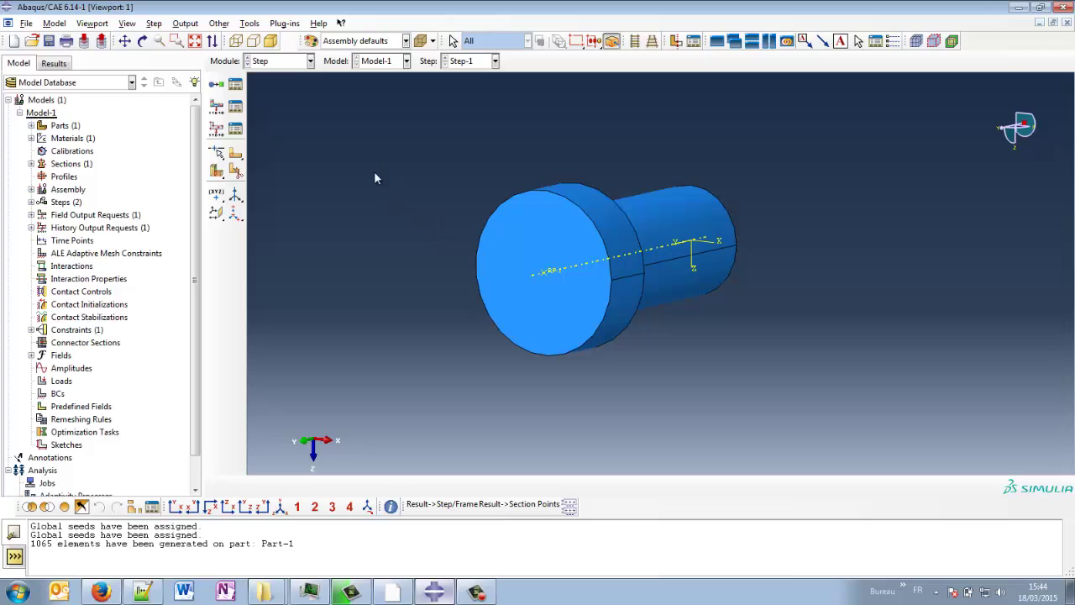
# Step: In the Load module, create BC-1 pinning the shank end face (U1 = U2 = U3 = 0)
pyautogui.click(268, 61)
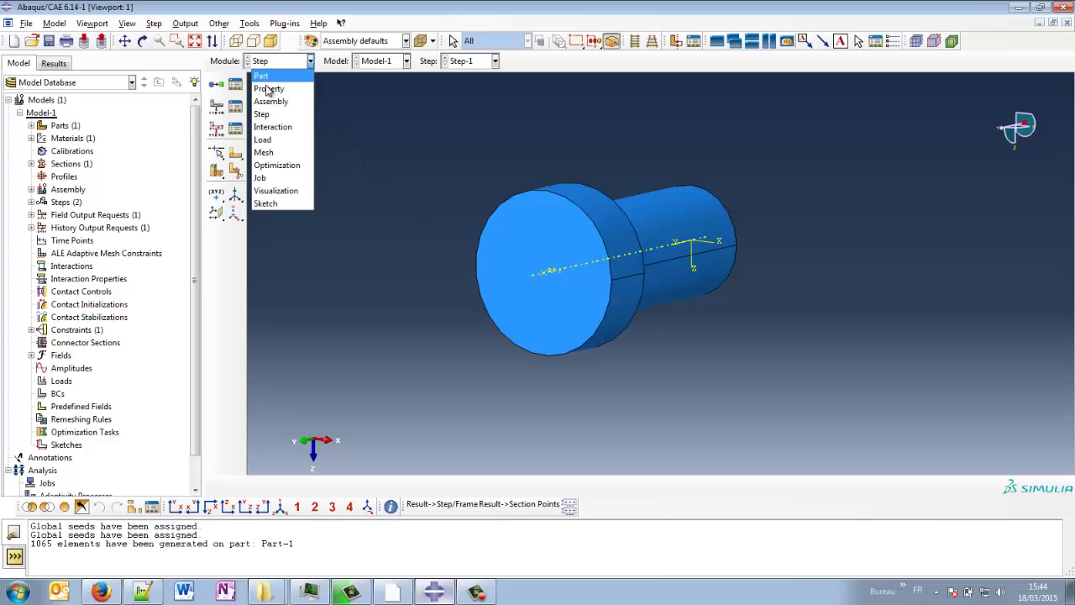
pyautogui.click(284, 141)
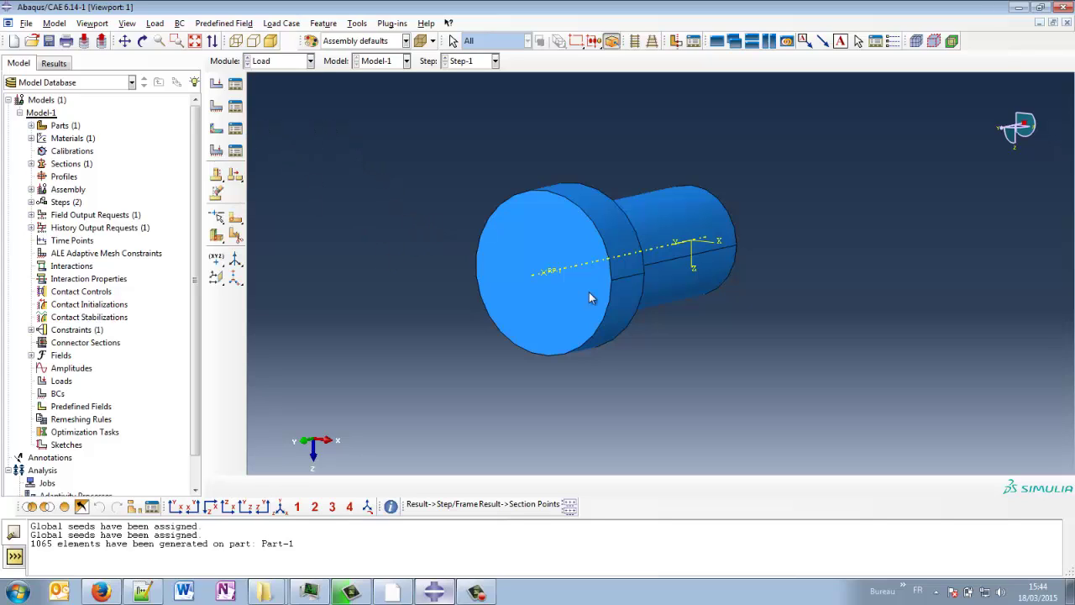
pyautogui.keyDown('ctrl'); pyautogui.keyDown('alt'); pyautogui.moveTo(660, 297); pyautogui.dragTo(437, 293); pyautogui.keyUp('alt'); pyautogui.keyUp('ctrl')
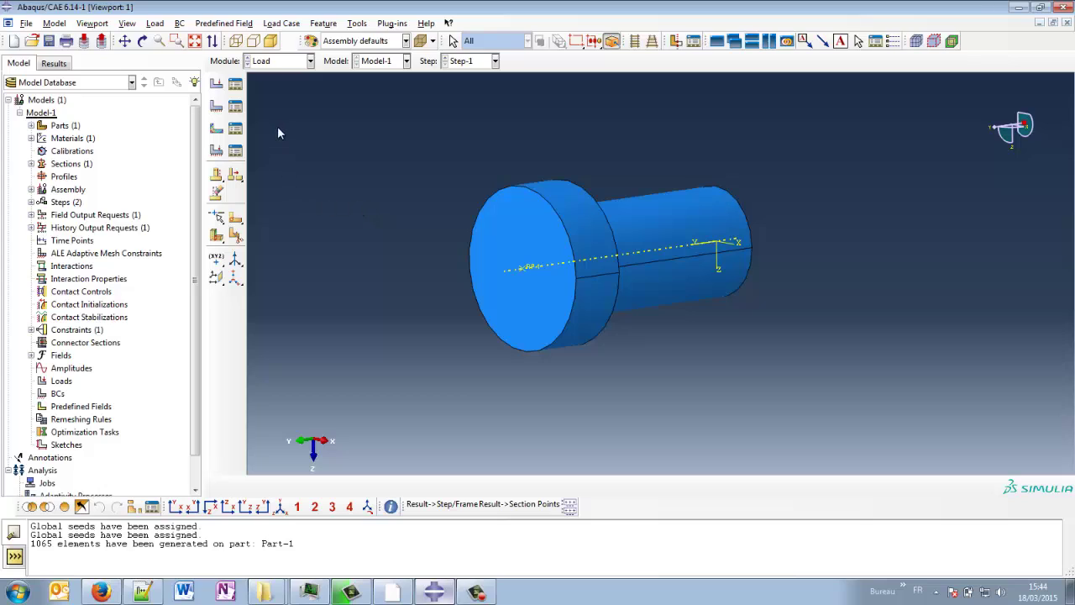
pyautogui.click(217, 106)
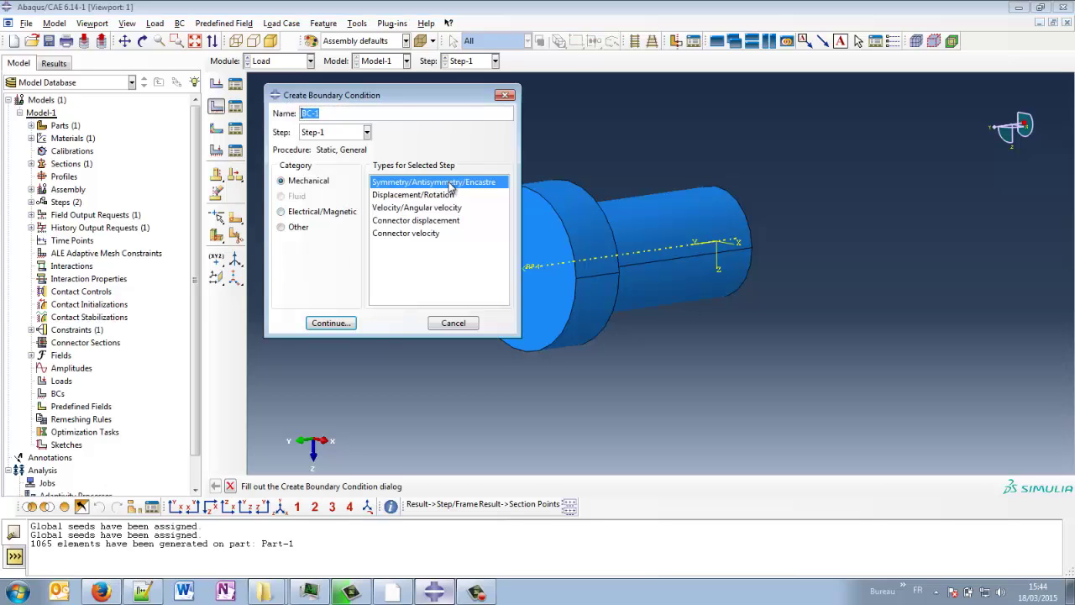
pyautogui.click(330, 322)
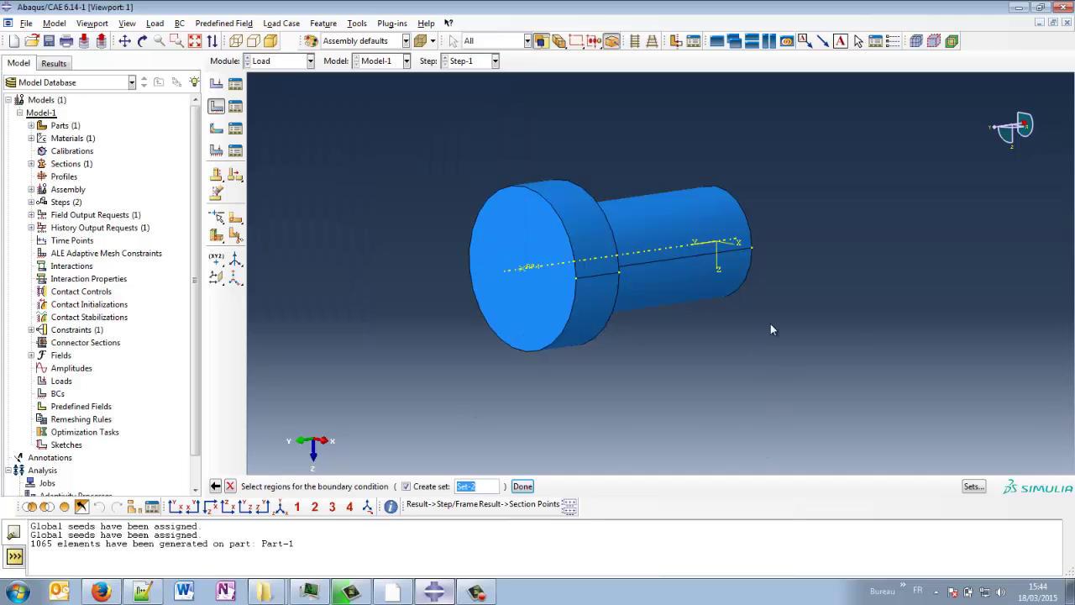
pyautogui.keyDown('ctrl'); pyautogui.keyDown('alt'); pyautogui.moveTo(776, 325); pyautogui.dragTo(615, 405); pyautogui.keyUp('alt'); pyautogui.keyUp('ctrl')
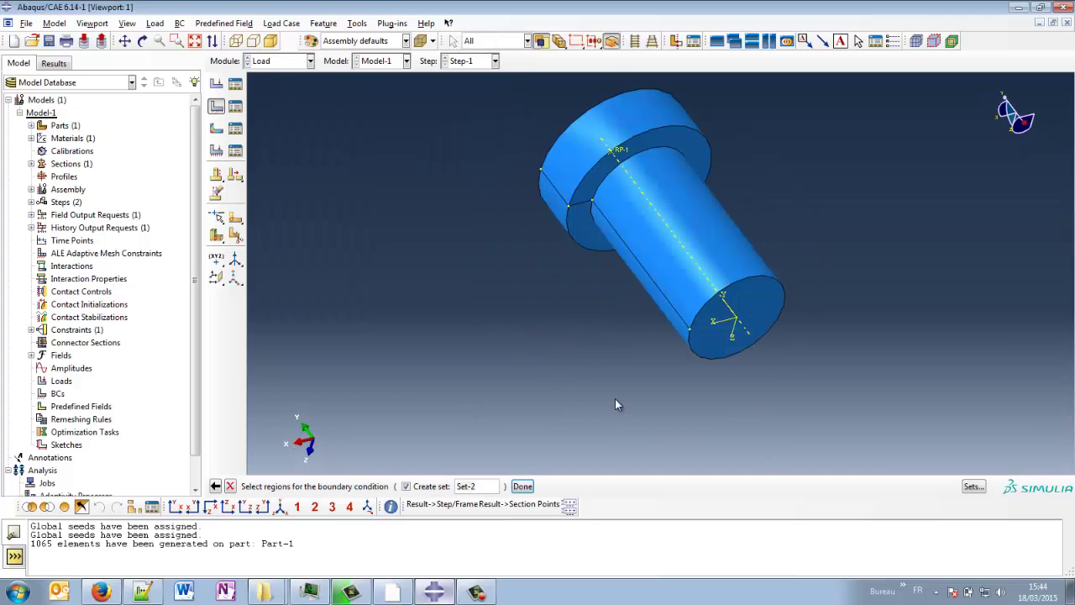
pyautogui.click(712, 367)
pyautogui.middleClick(522, 360)
pyautogui.click(727, 304)
pyautogui.click(728, 340)
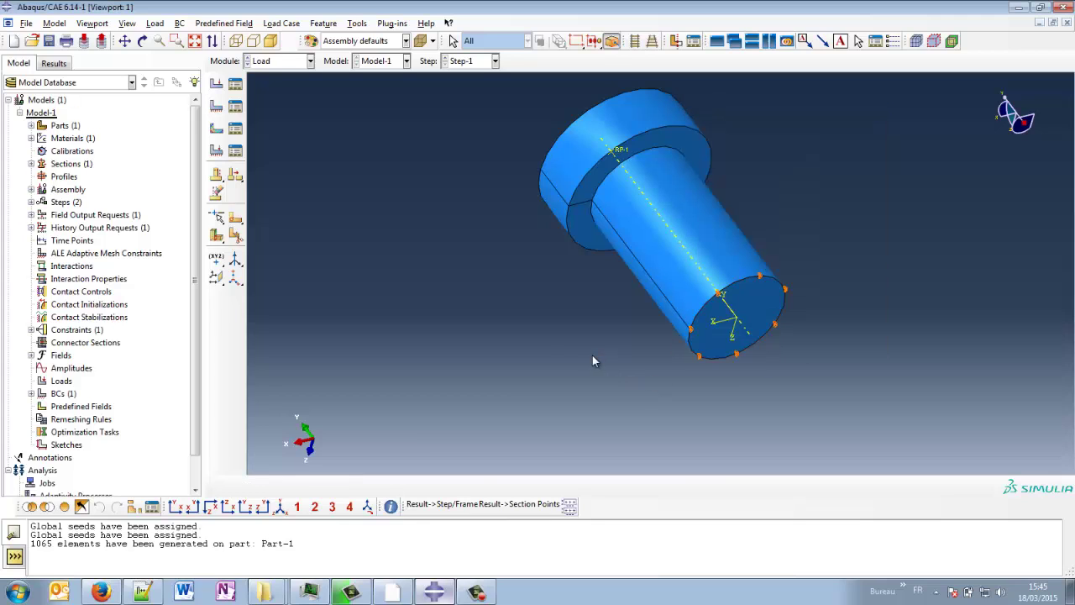
pyautogui.keyDown('ctrl'); pyautogui.keyDown('alt'); pyautogui.moveTo(540, 349); pyautogui.dragTo(718, 390); pyautogui.keyUp('alt'); pyautogui.keyUp('ctrl')
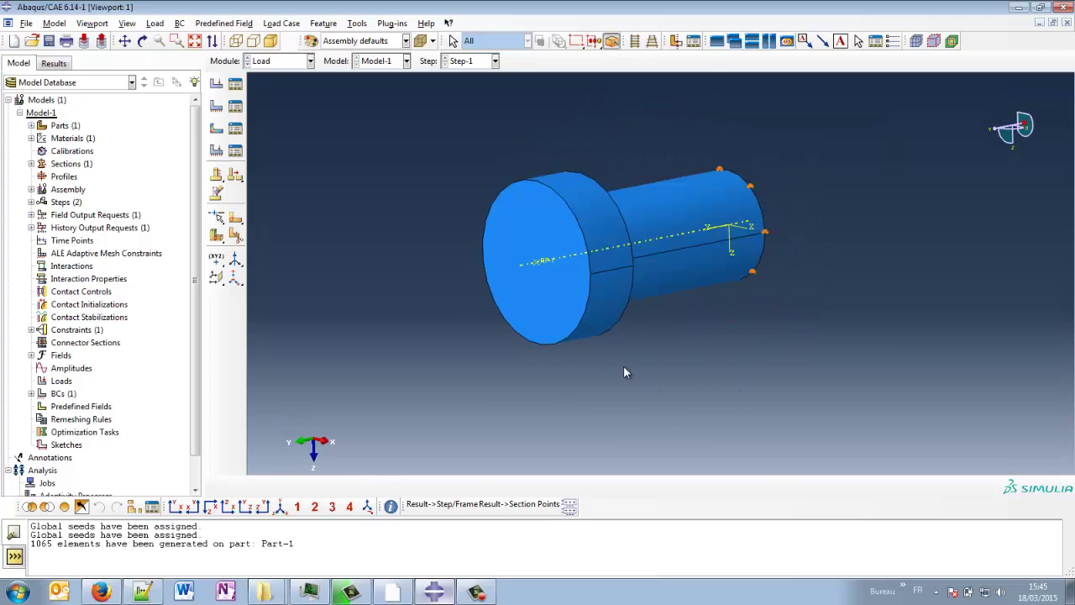
# Step: Create moment Load-1 at reference point RP-1 with CM2 = 1000
pyautogui.click(216, 83)
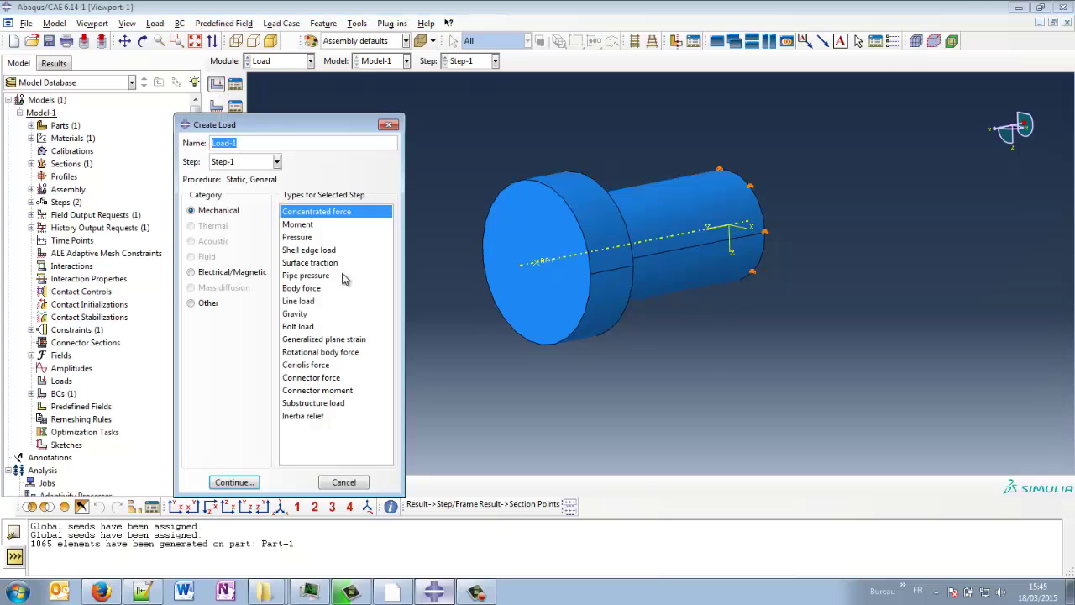
pyautogui.click(303, 227)
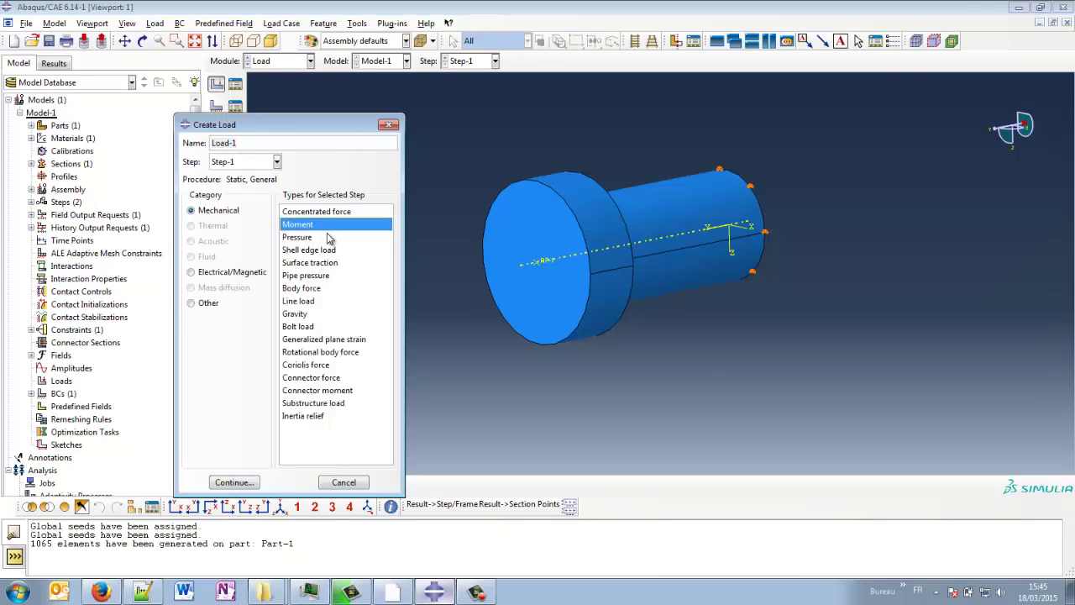
pyautogui.click(245, 487)
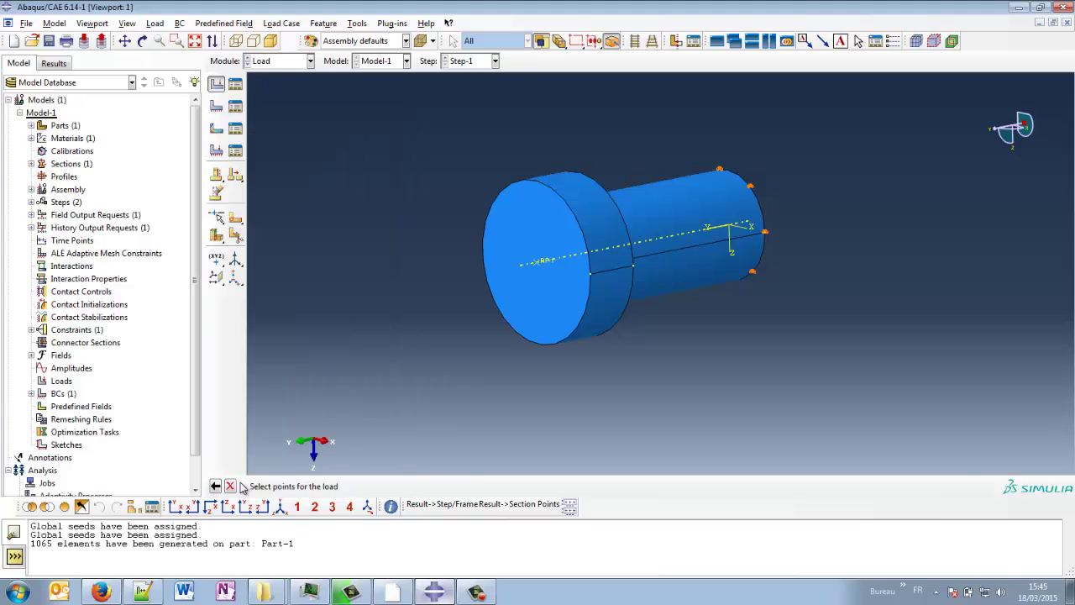
pyautogui.click(545, 263)
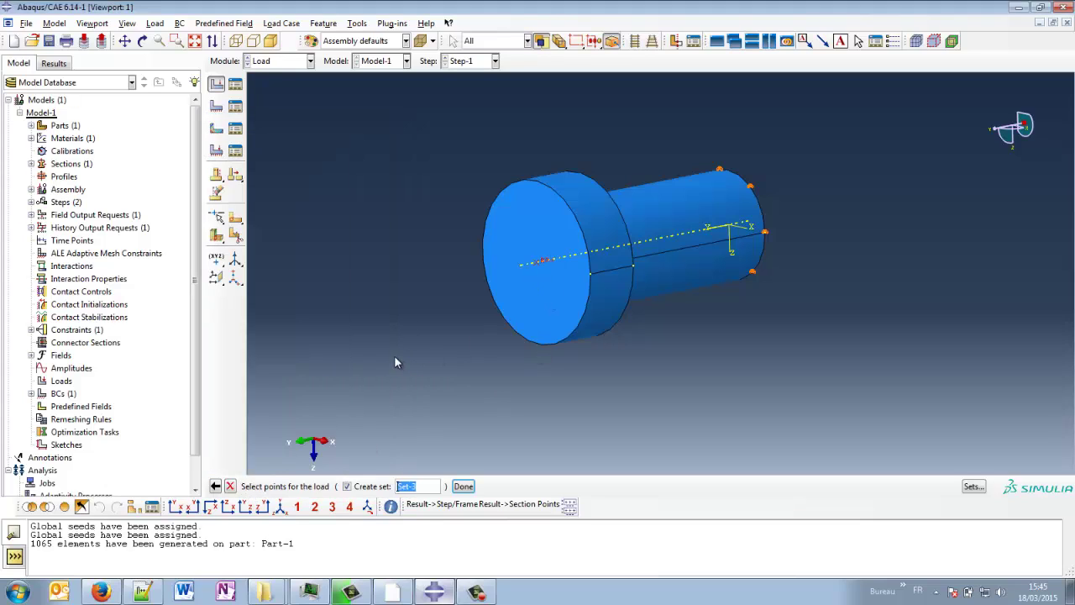
pyautogui.middleClick(395, 357)
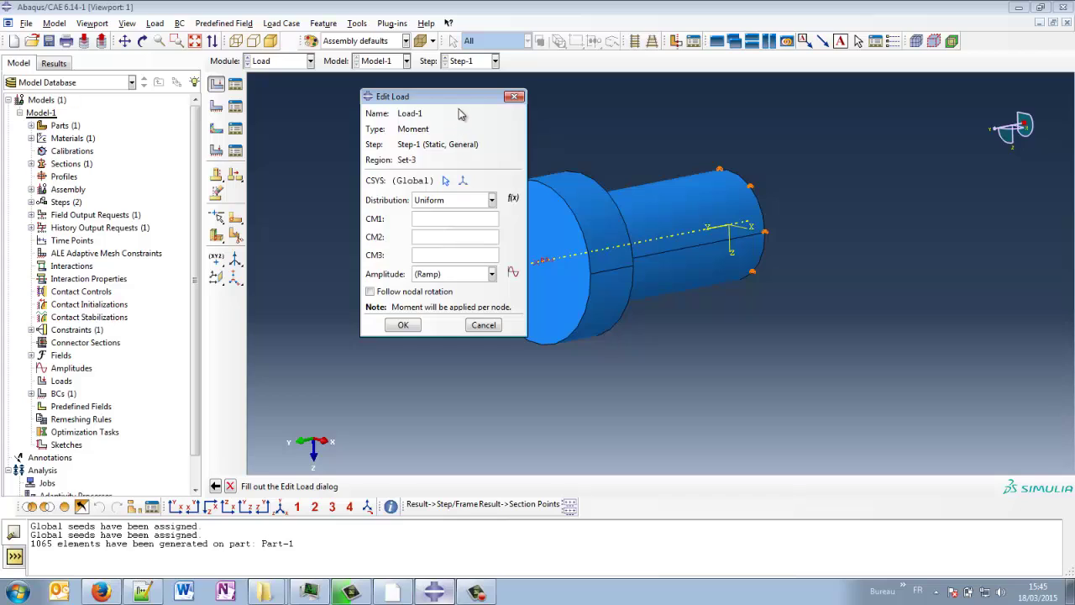
pyautogui.moveTo(466, 97); pyautogui.dragTo(387, 102)
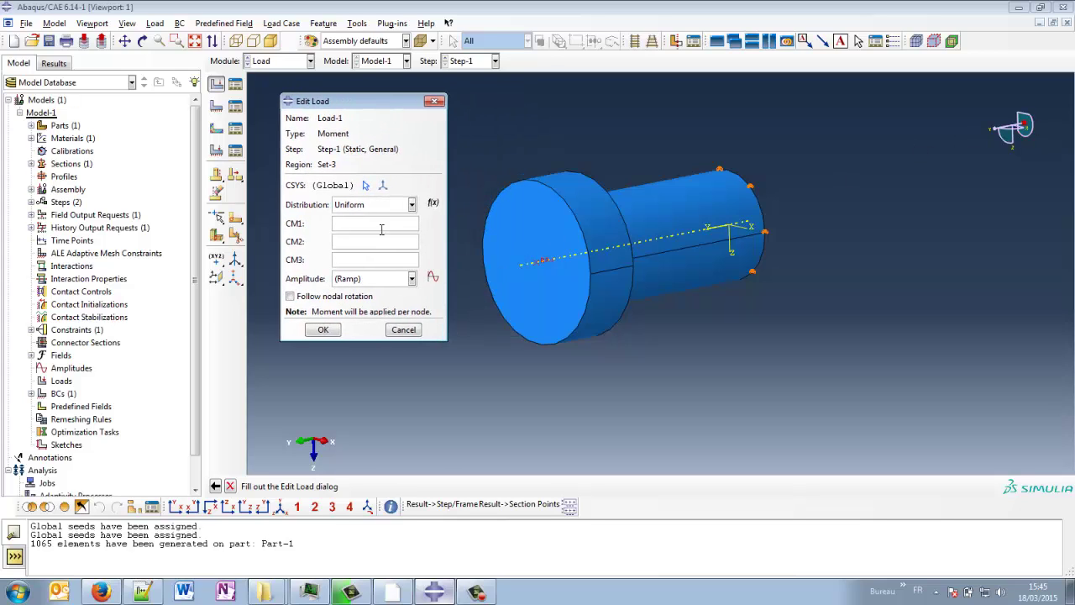
pyautogui.click(355, 239)
pyautogui.write('1000')
pyautogui.click(325, 330)
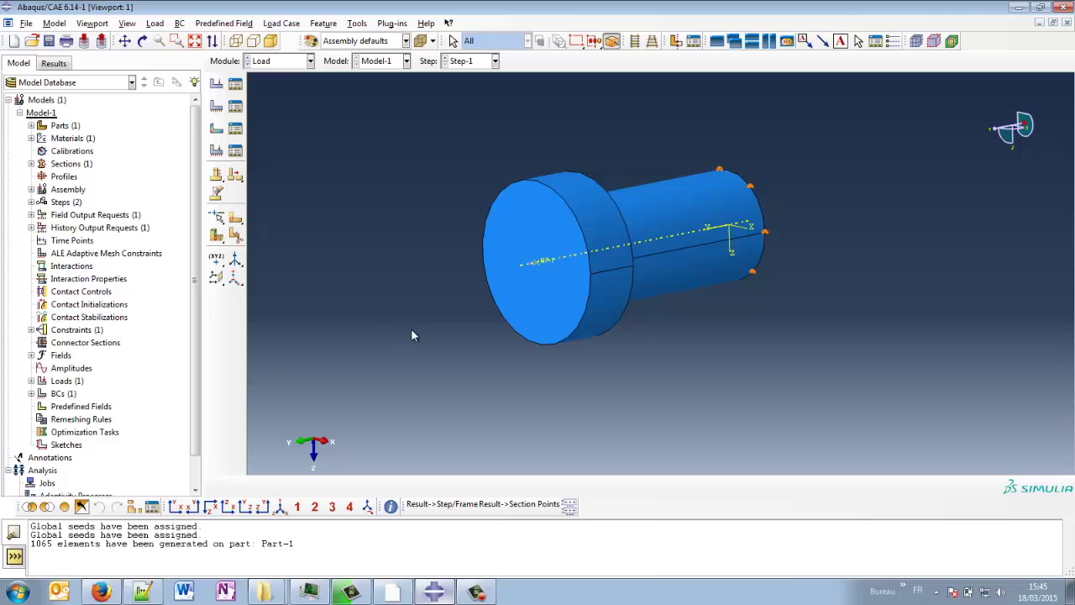
# Step: In the Job module, create job Job-Torque for Model-1 running on 4 processors
pyautogui.click(292, 64)
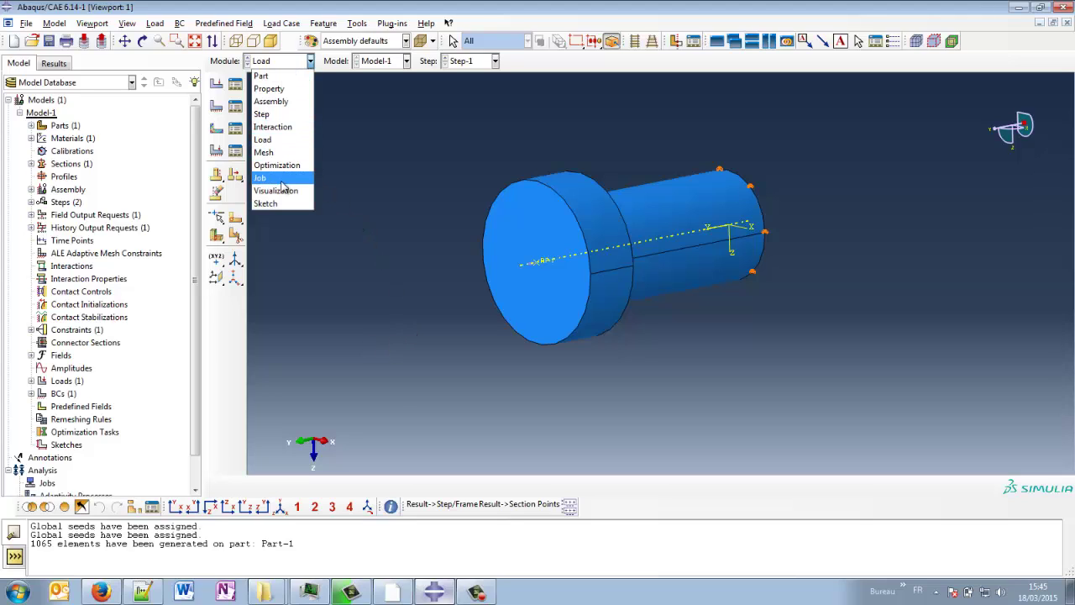
pyautogui.click(216, 84)
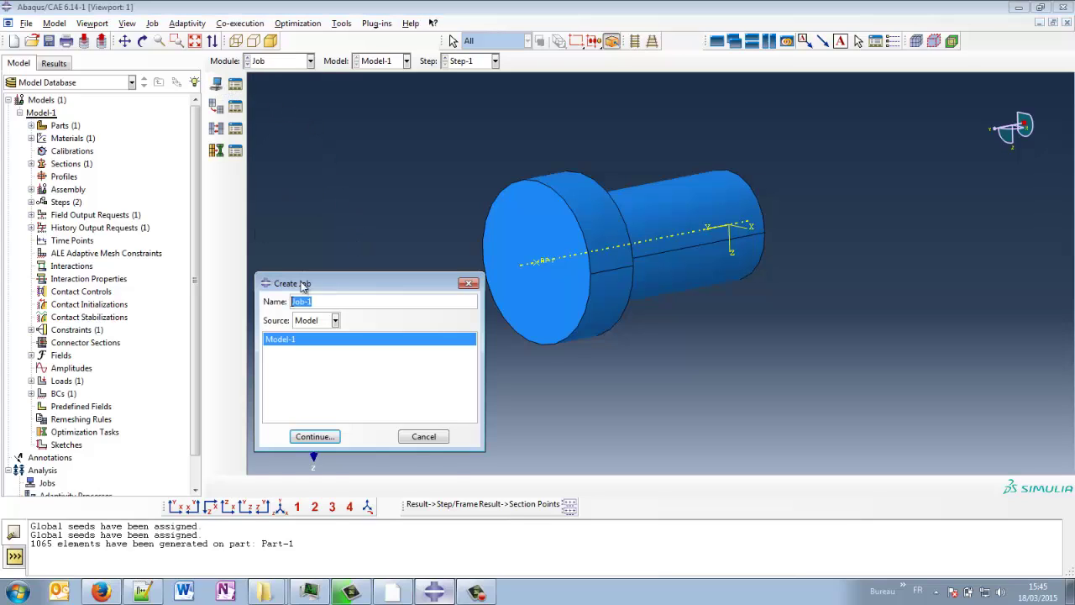
pyautogui.click(323, 301)
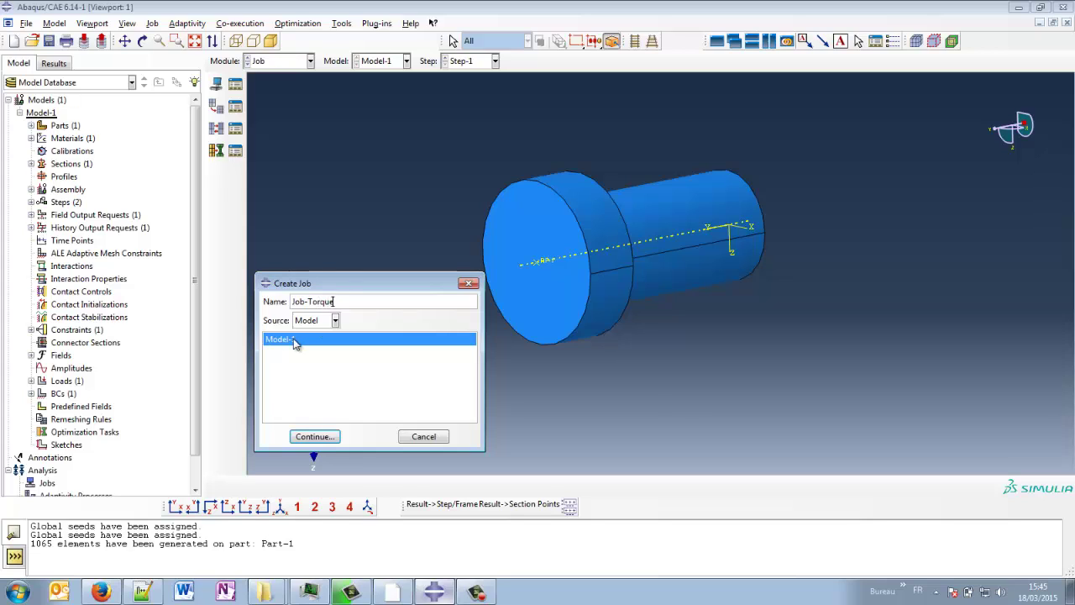
pyautogui.click(322, 437)
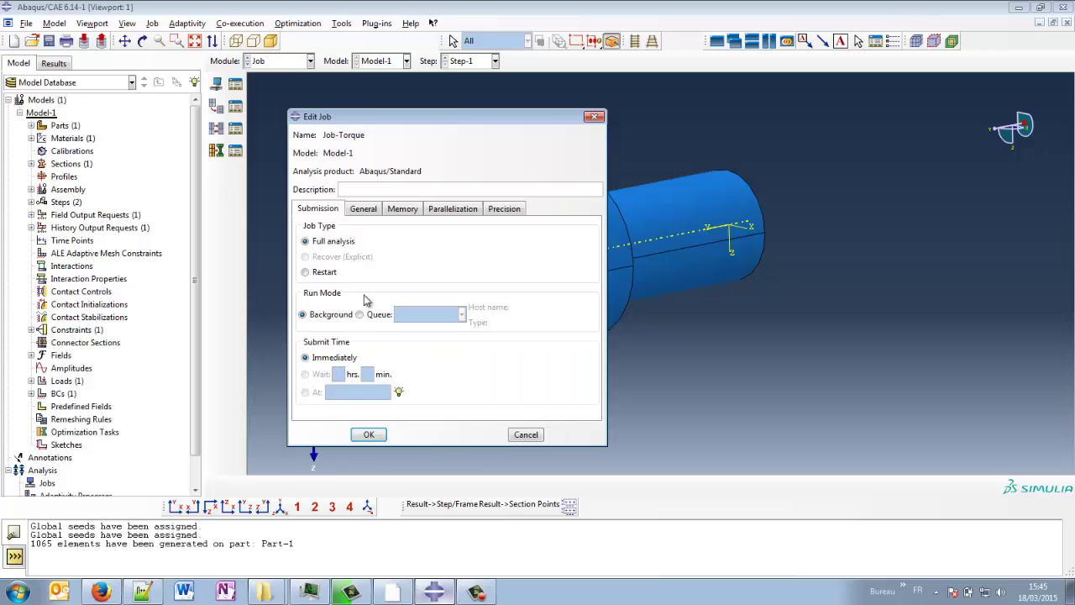
pyautogui.click(406, 209)
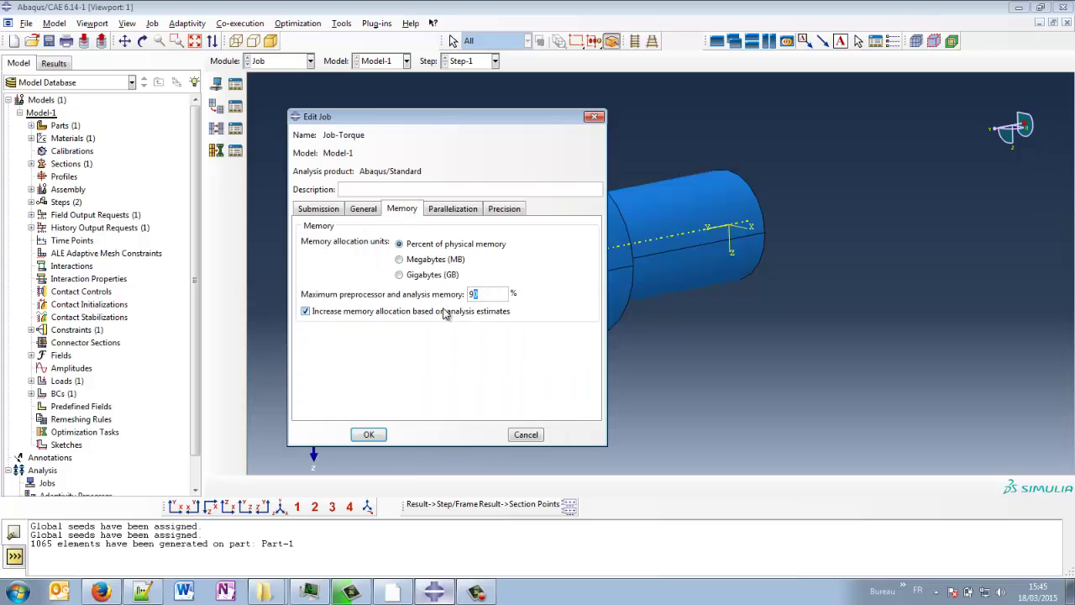
pyautogui.moveTo(474, 294); pyautogui.dragTo(483, 294)
pyautogui.click(455, 209)
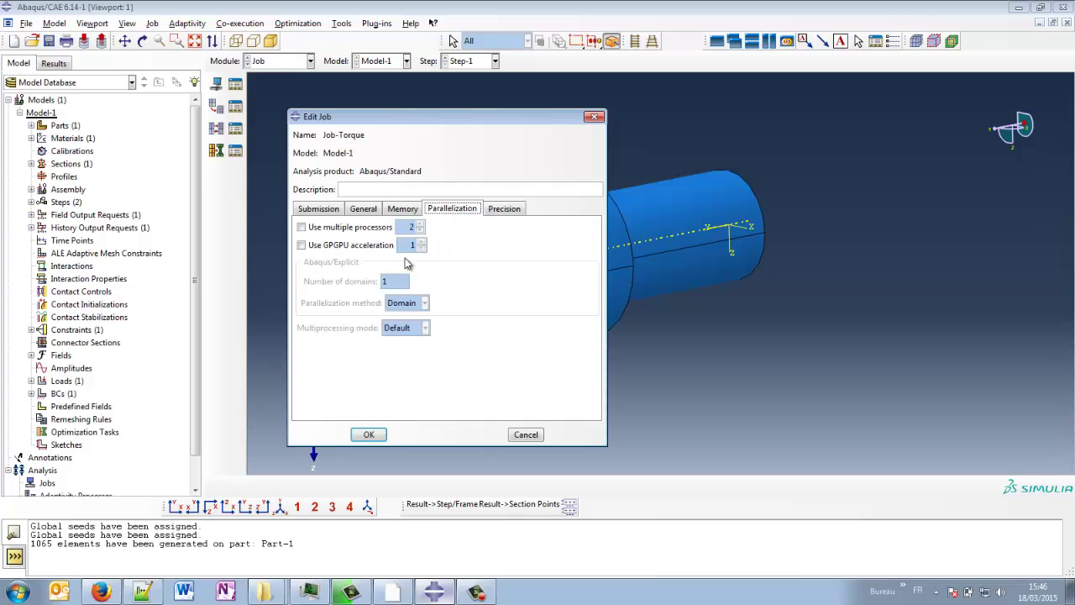
pyautogui.click(338, 228)
pyautogui.press('Tab')
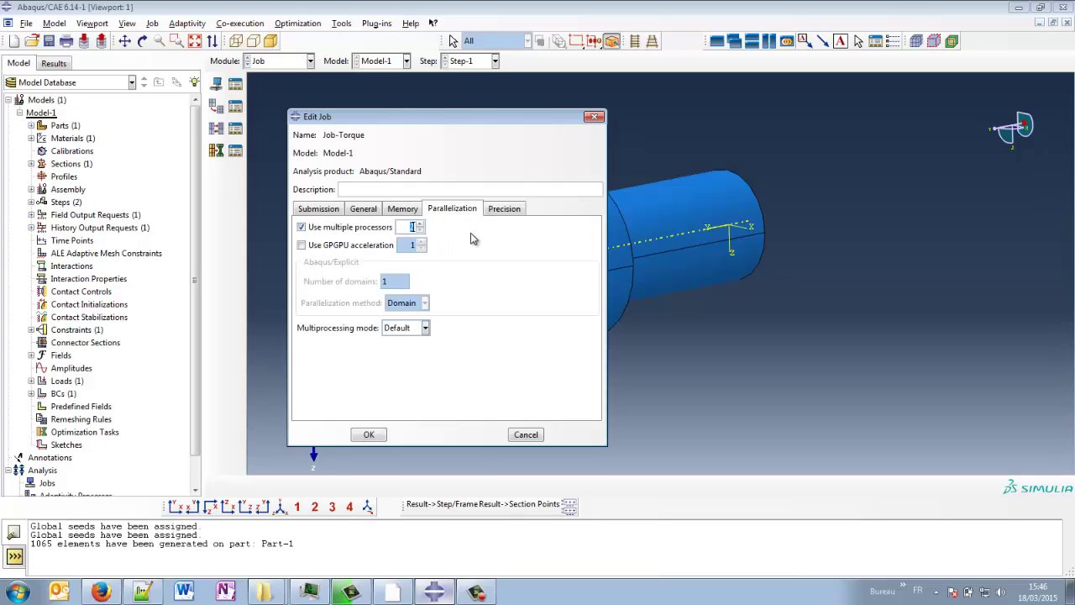
pyautogui.write('4')
pyautogui.click(323, 209)
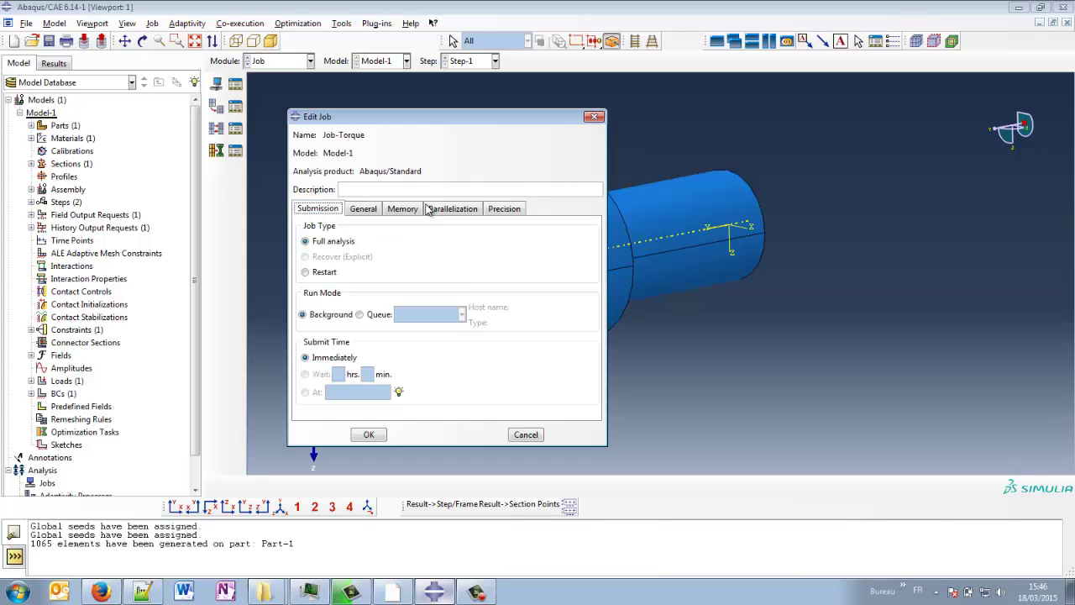
pyautogui.click(369, 434)
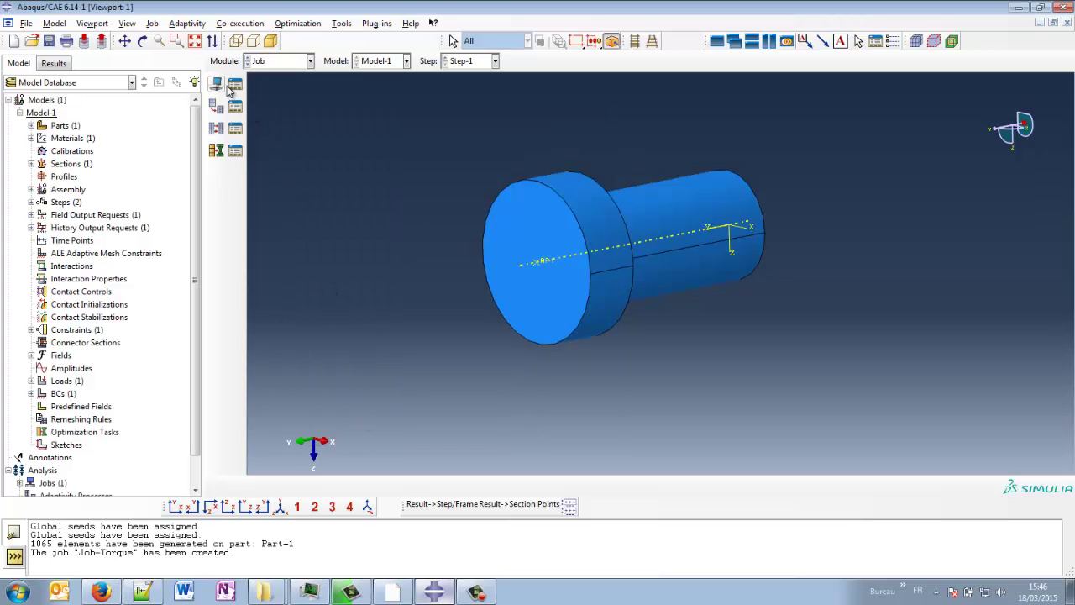
# Step: Write the Job-Torque input file from the Job Manager and bring up the Torque2 folder
pyautogui.click(235, 85)
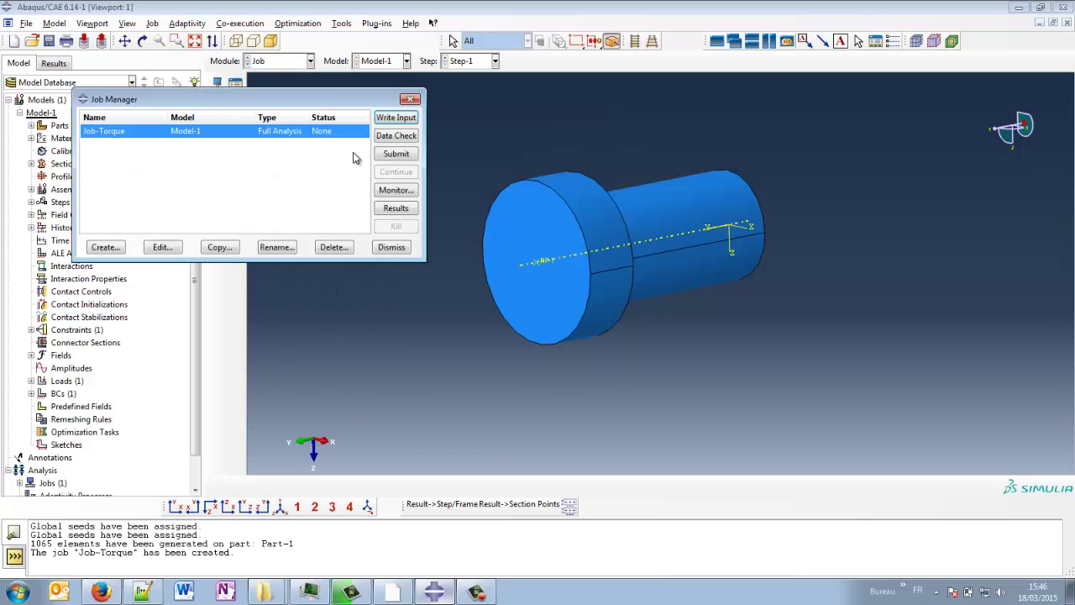
pyautogui.click(403, 120)
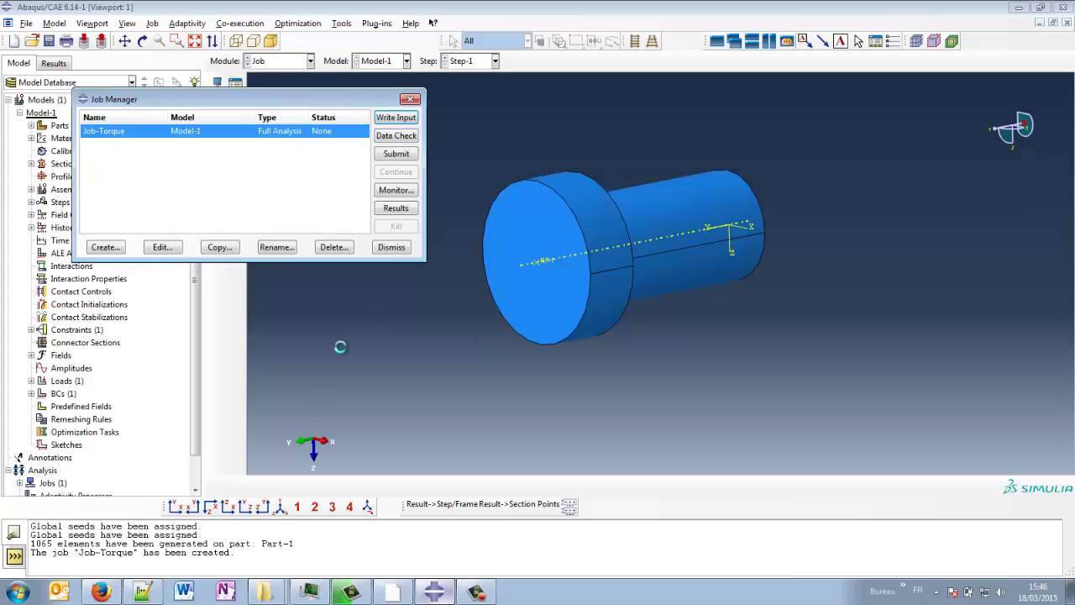
pyautogui.moveTo(263, 592)
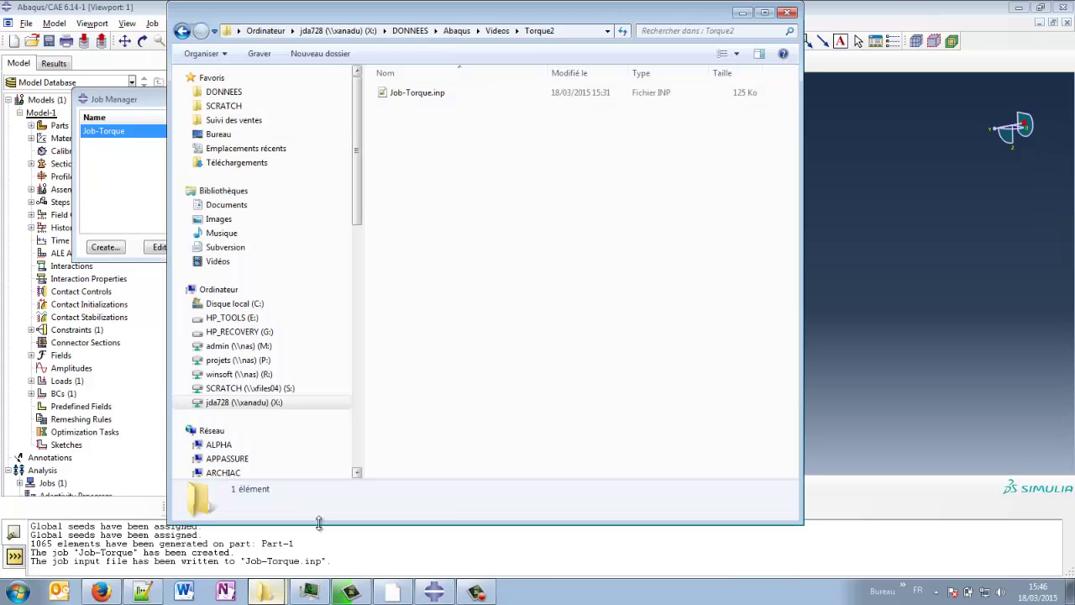
pyautogui.click(252, 562)
# Step: Open Job-Torque.inp in Notepad++ and inspect its *Part and *Node lines
pyautogui.doubleClick(417, 92)
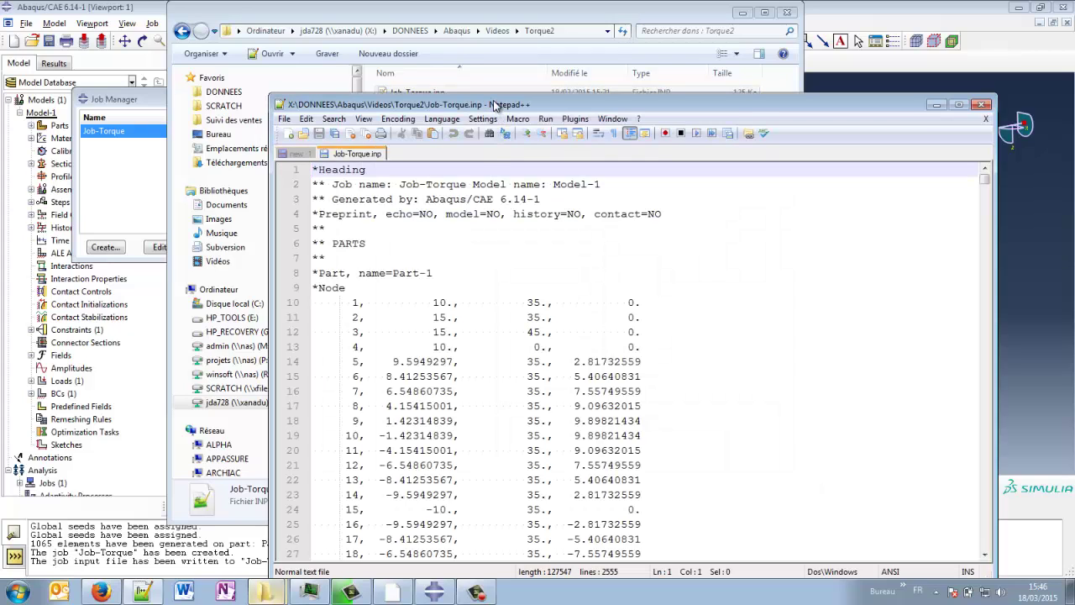
pyautogui.moveTo(319, 273); pyautogui.dragTo(313, 272)
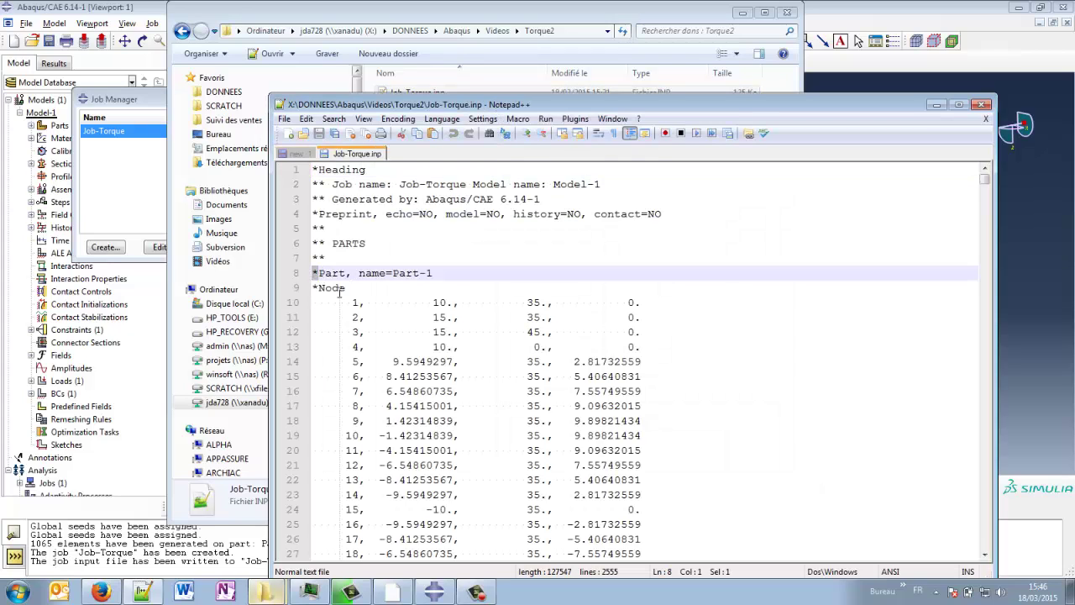
pyautogui.click(367, 287)
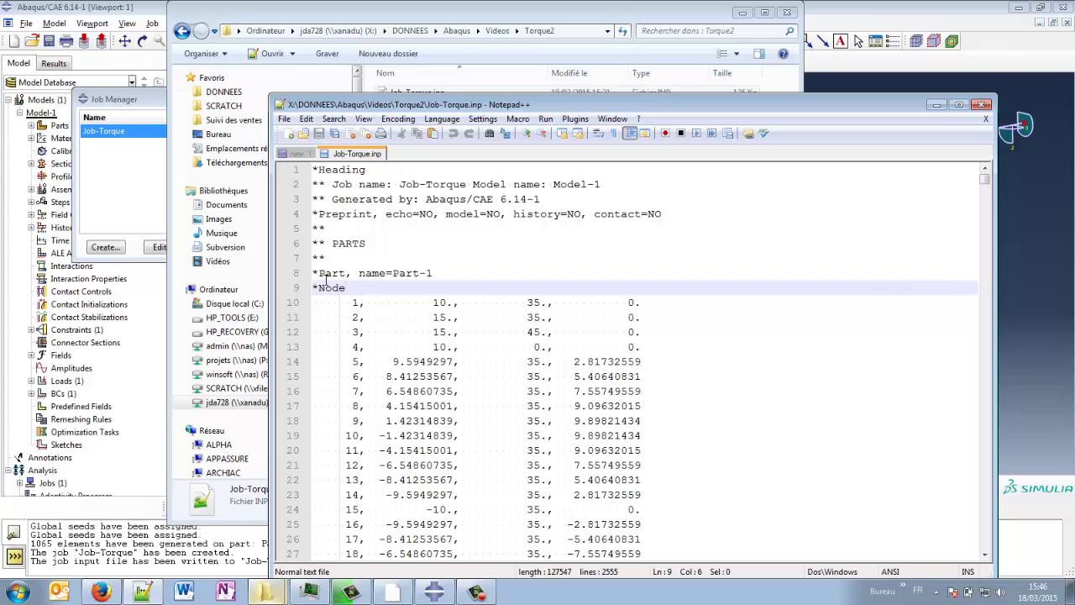
pyautogui.click(321, 273)
pyautogui.click(380, 273)
pyautogui.press('Down')
pyautogui.press('Up')
pyautogui.press('Down')
# Step: Close Notepad++ without saving the 'new 1' note and return to Abaqus/CAE
pyautogui.rightClick(364, 156)
pyautogui.click(980, 106)
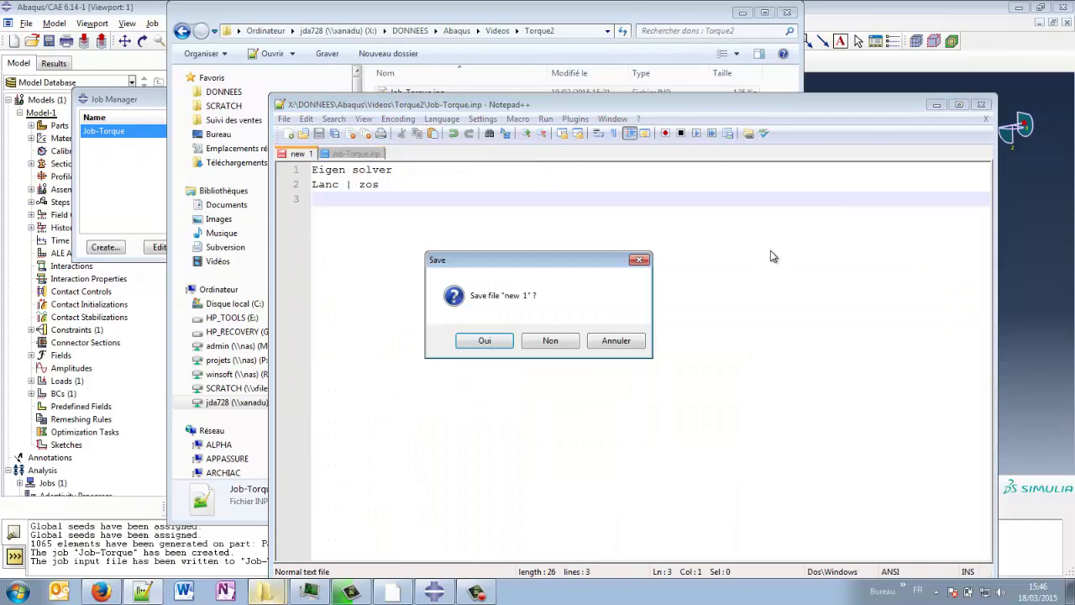
pyautogui.click(550, 339)
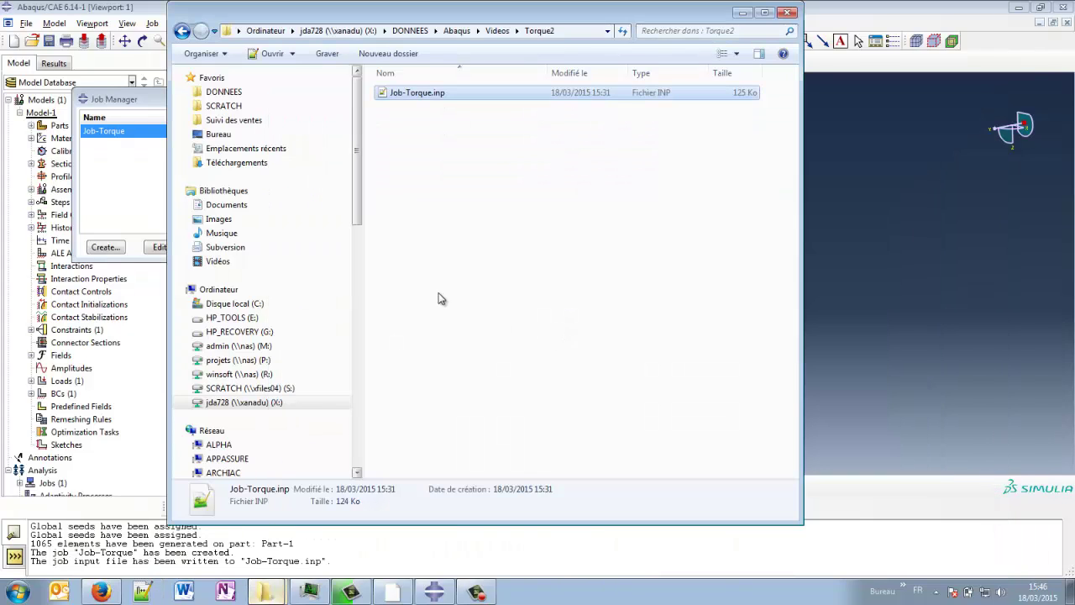
pyautogui.click(855, 256)
# Step: Set Model-1 to not use parts and assemblies in input files
pyautogui.click(391, 247)
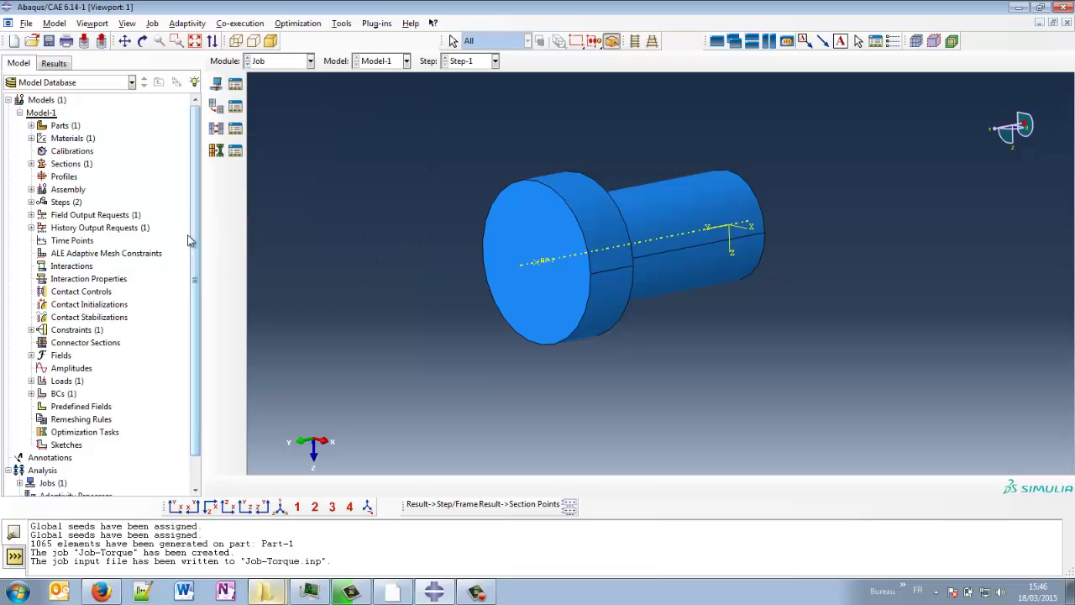
pyautogui.doubleClick(42, 113)
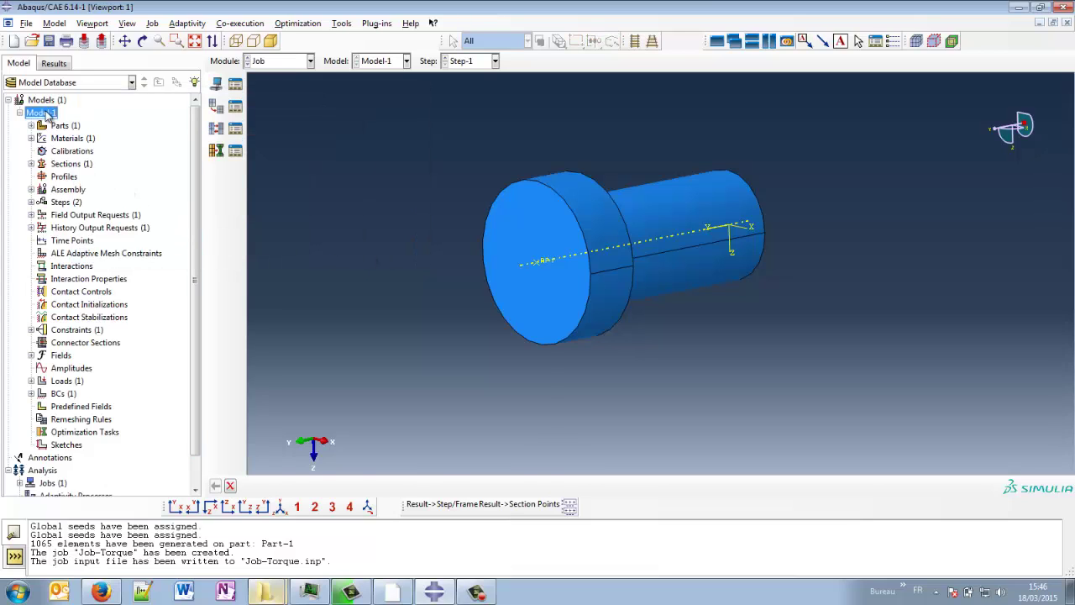
pyautogui.click(295, 200)
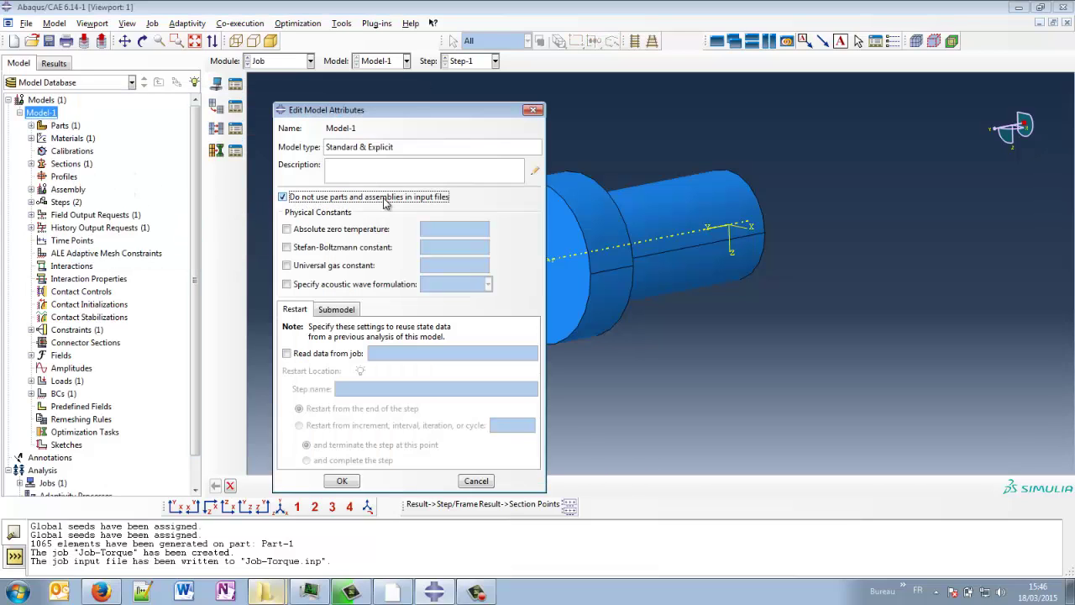
pyautogui.click(340, 481)
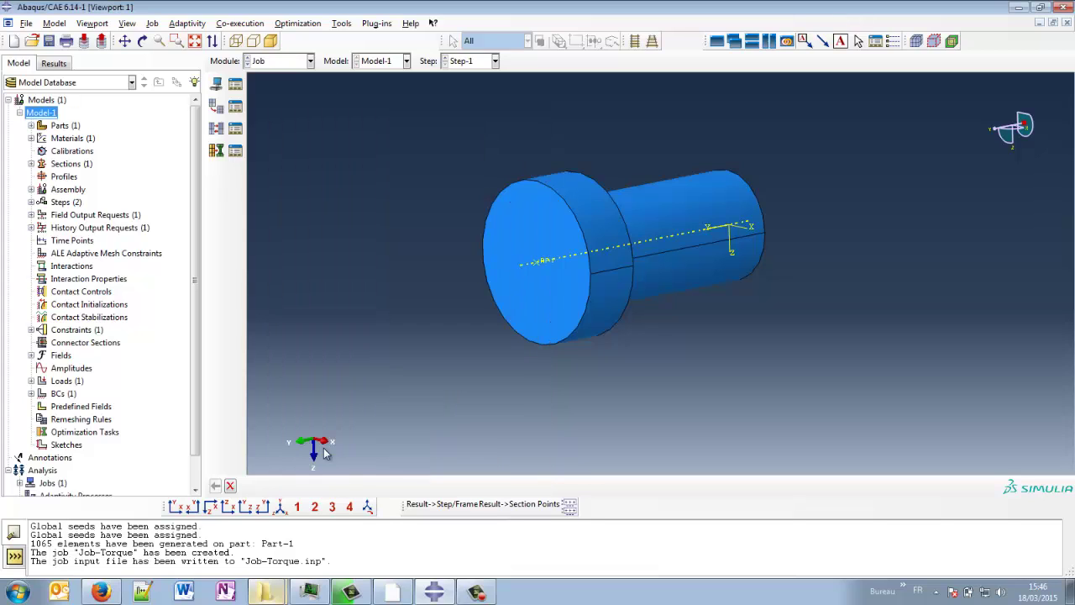
# Step: Rewrite the Job-Torque input file, overwriting the existing one
pyautogui.click(235, 84)
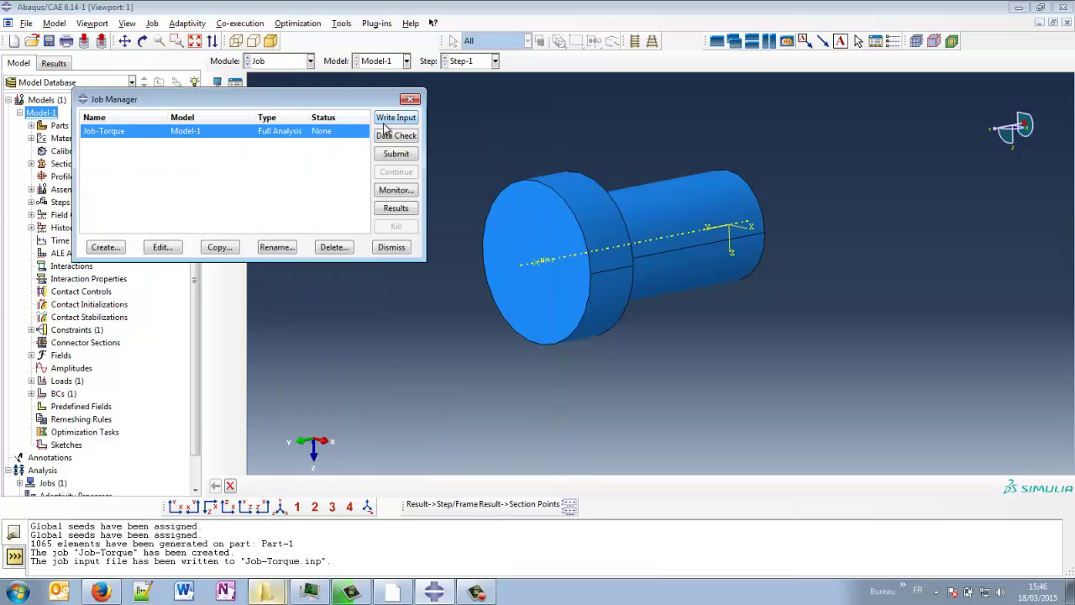
pyautogui.click(395, 117)
pyautogui.click(442, 375)
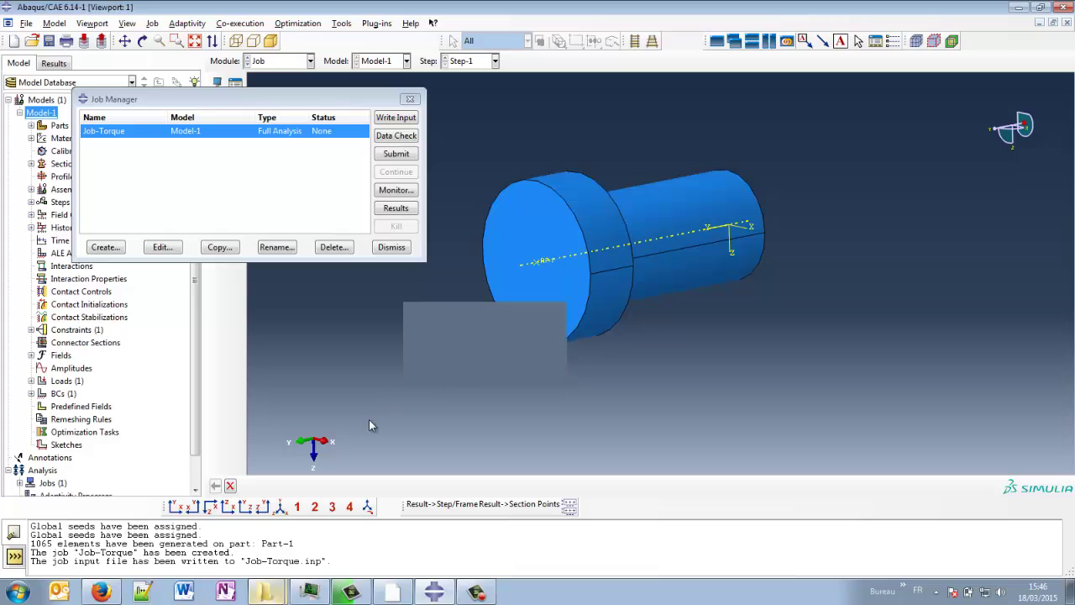
# Step: Open the regenerated Job-Torque.inp from the Torque2 folder in a maximized Notepad++
pyautogui.moveTo(265, 592)
pyautogui.click(261, 561)
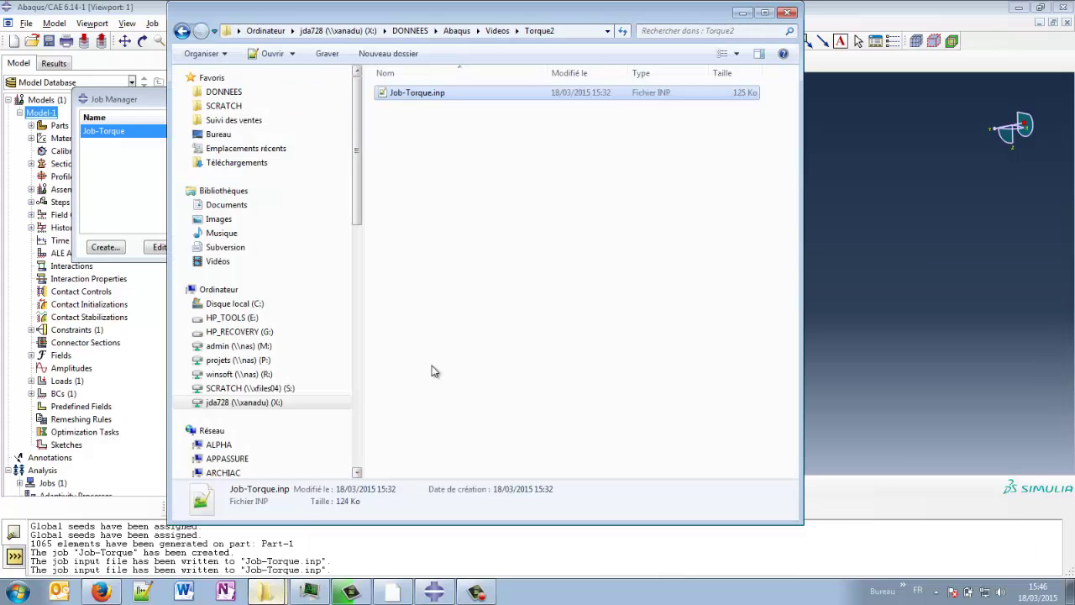
pyautogui.doubleClick(416, 95)
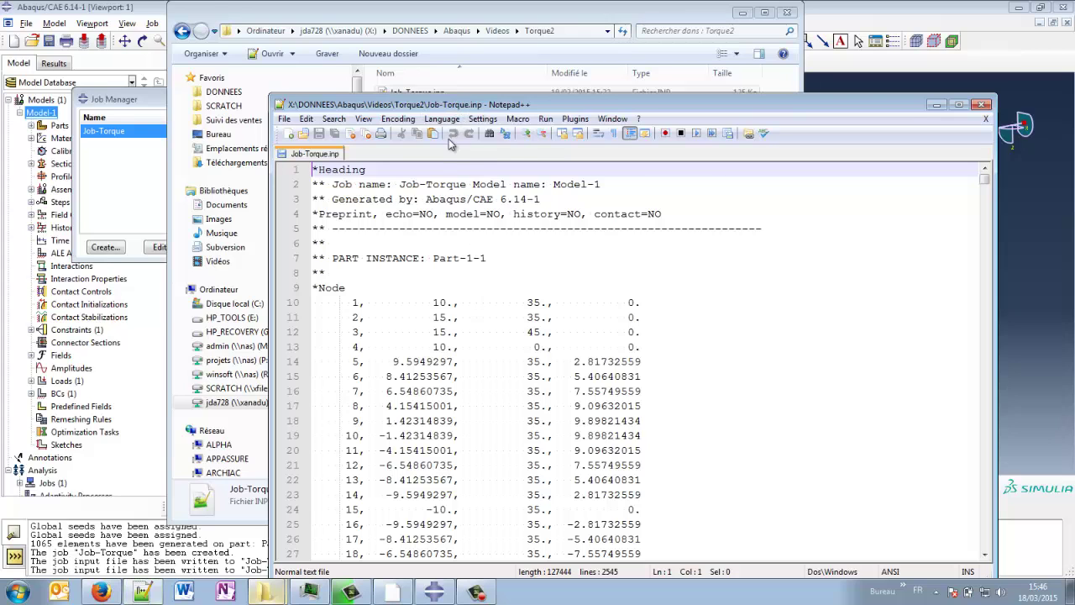
pyautogui.doubleClick(448, 104)
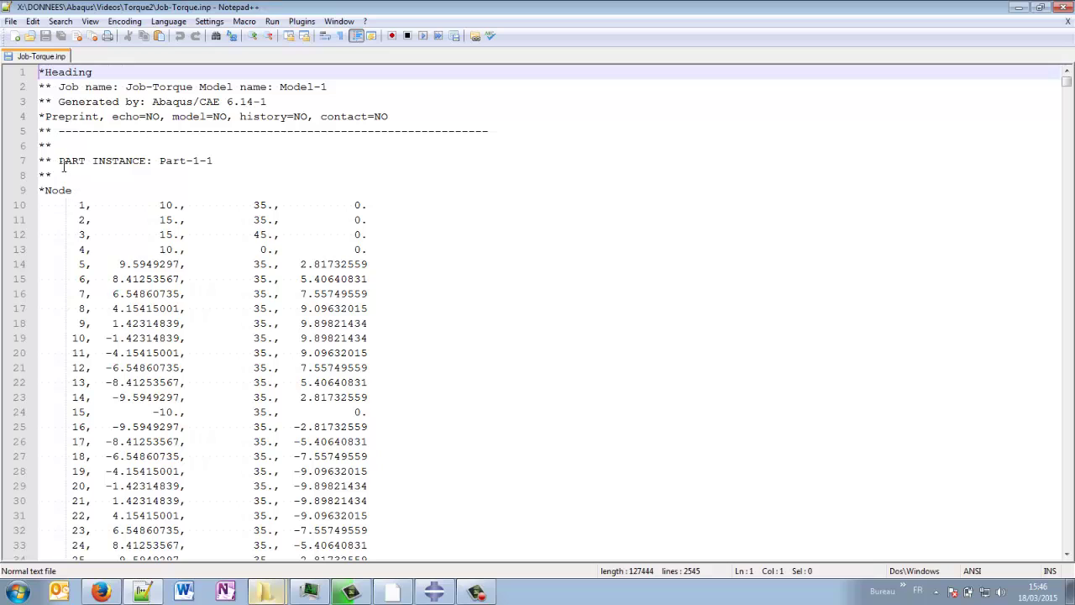
# Step: Review the Part-1-1 instance comment, flat nodes, C3D8R elements and set definitions
pyautogui.moveTo(40, 160); pyautogui.dragTo(231, 159)
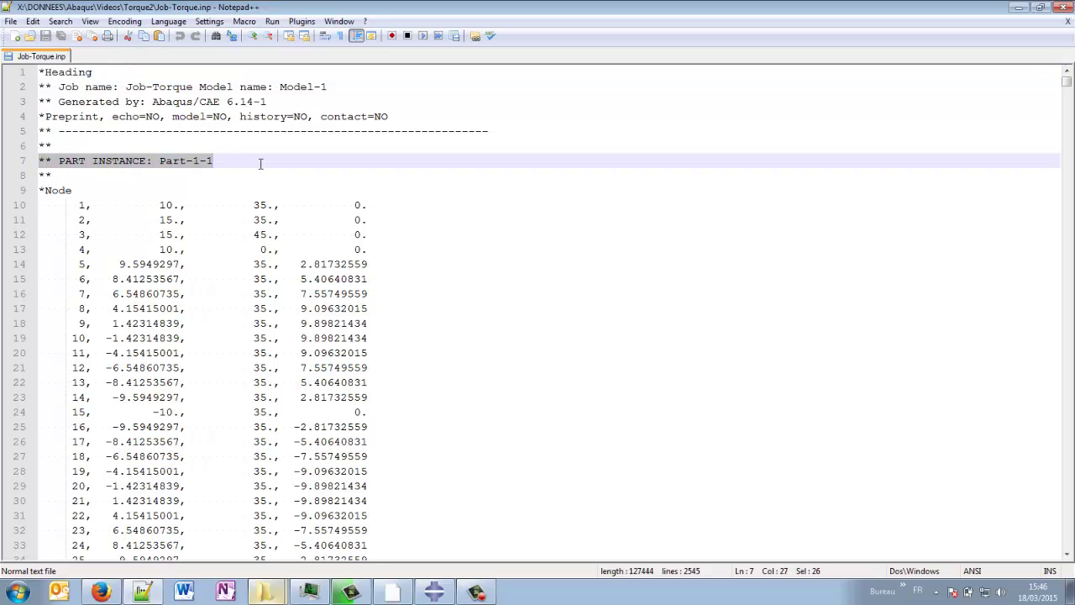
pyautogui.click(260, 163)
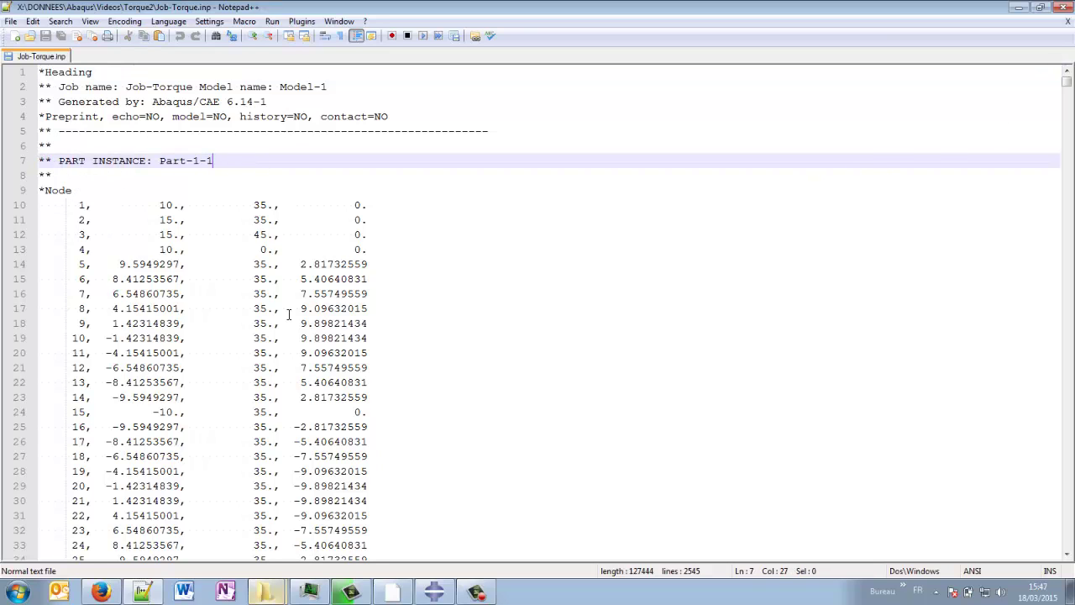
pyautogui.moveTo(1064, 77); pyautogui.dragTo(1056, 345)
pyautogui.doubleClick(330, 237)
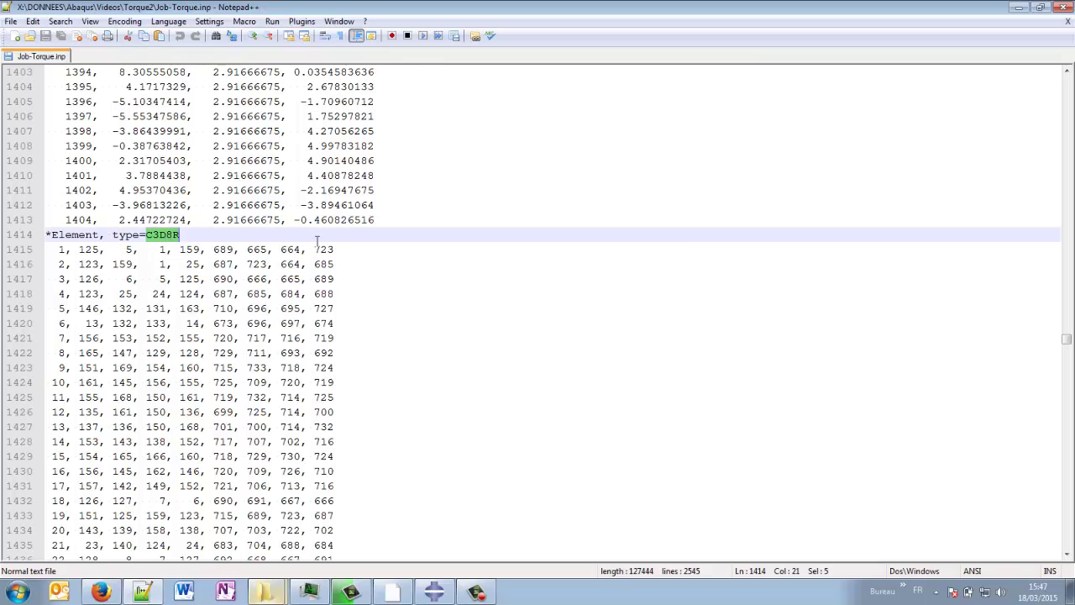
pyautogui.click(260, 264)
pyautogui.doubleClick(151, 237)
pyautogui.click(208, 236)
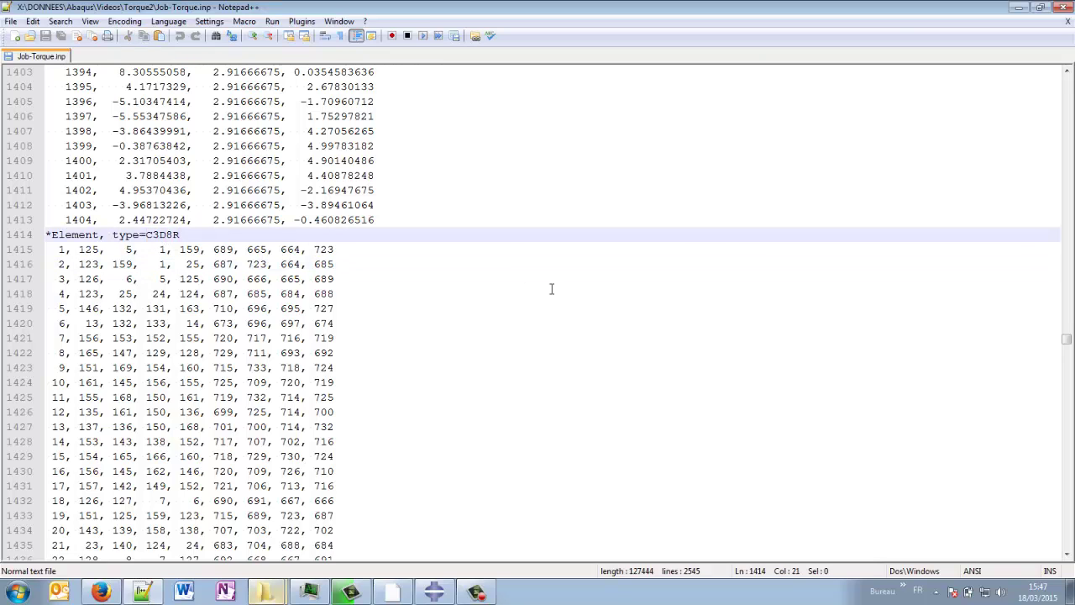
pyautogui.moveTo(1068, 343); pyautogui.dragTo(1068, 544)
pyautogui.scroll(13, 400, 363)
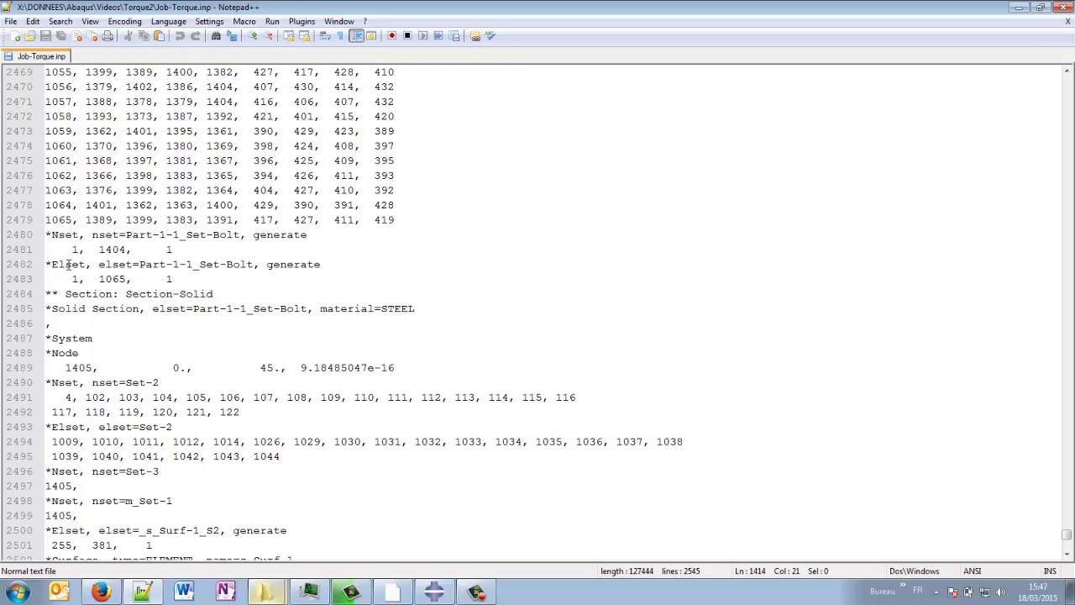
pyautogui.scroll(-1, 210, 347)
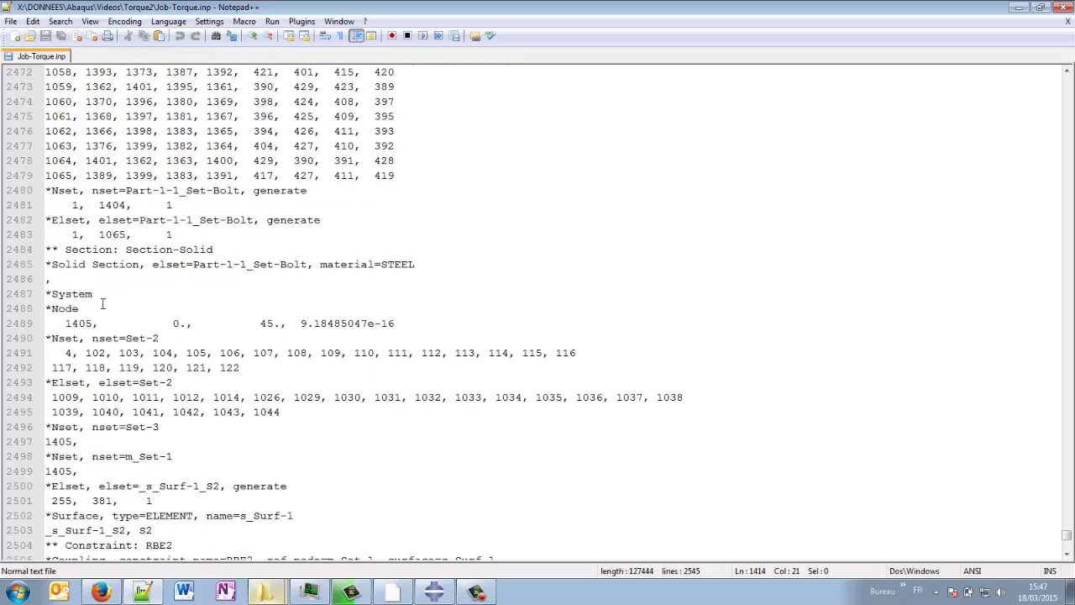
# Step: Review the STEEL elastic material lines and the kinematic RBE2 coupling definition
pyautogui.scroll(-9, 108, 298)
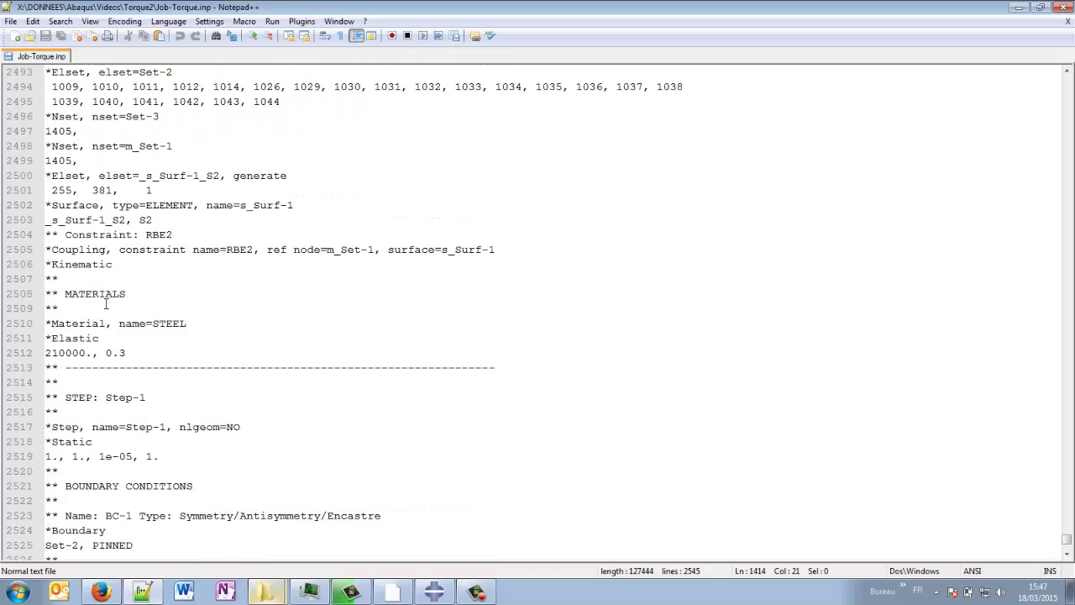
pyautogui.moveTo(152, 273); pyautogui.dragTo(101, 237)
pyautogui.click(242, 262)
pyautogui.scroll(2, 126, 236)
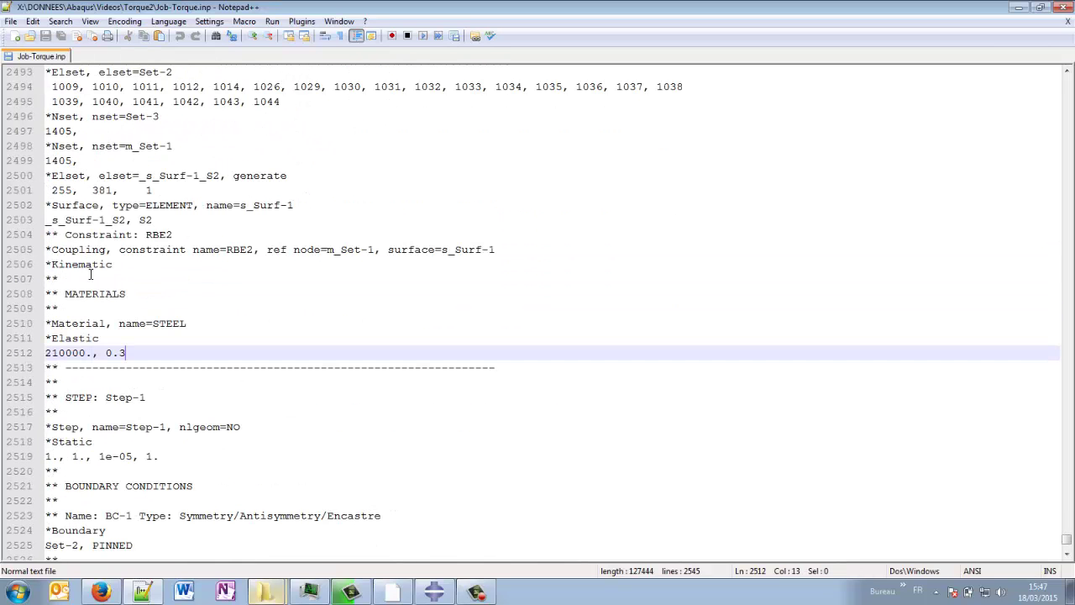
pyautogui.doubleClick(94, 265)
pyautogui.doubleClick(240, 249)
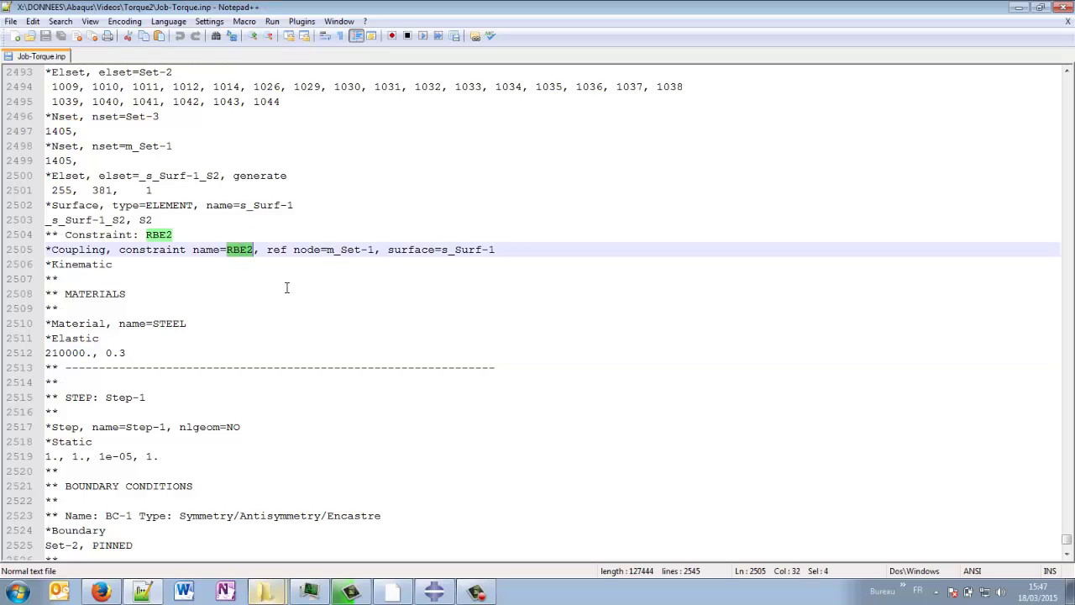
# Step: Review the Step-1 static step, PRESELECT output requests and the 1000 moment Cload line
pyautogui.scroll(-6, 284, 290)
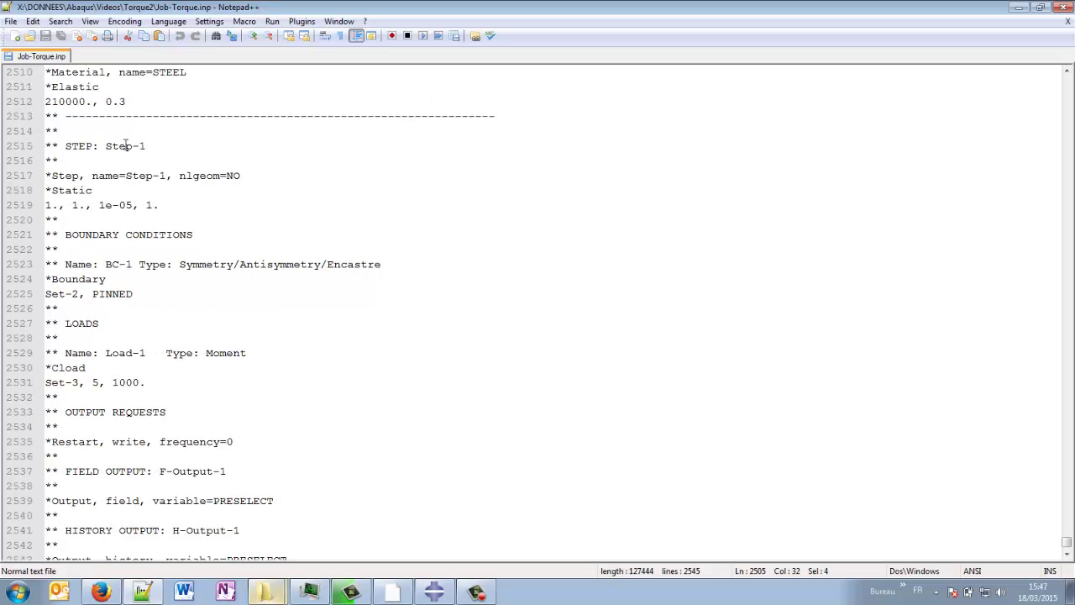
pyautogui.moveTo(175, 208); pyautogui.dragTo(44, 178)
pyautogui.scroll(-1, 206, 213)
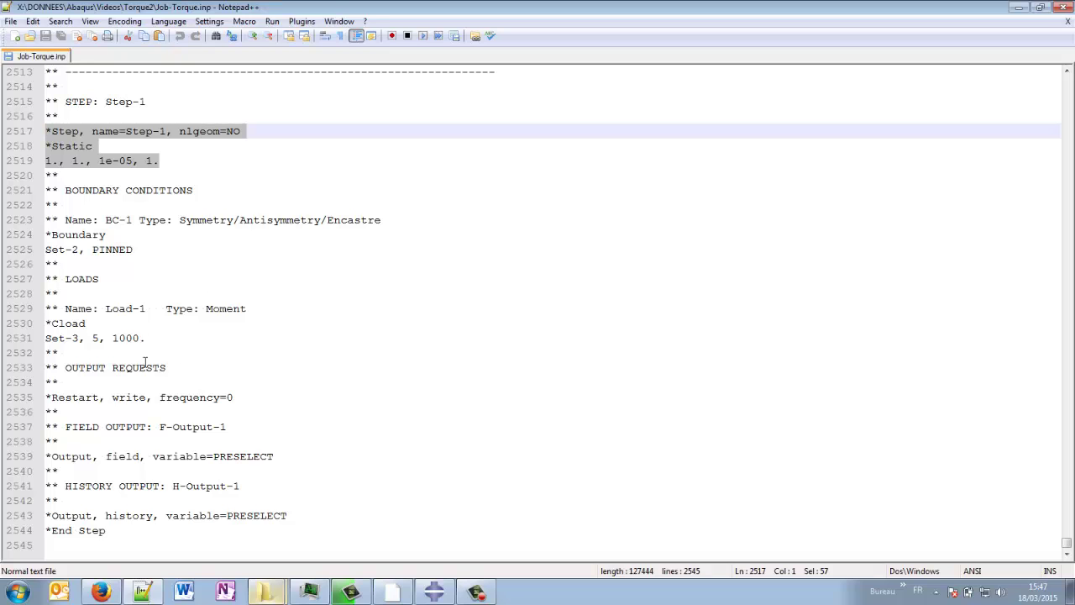
pyautogui.doubleClick(264, 456)
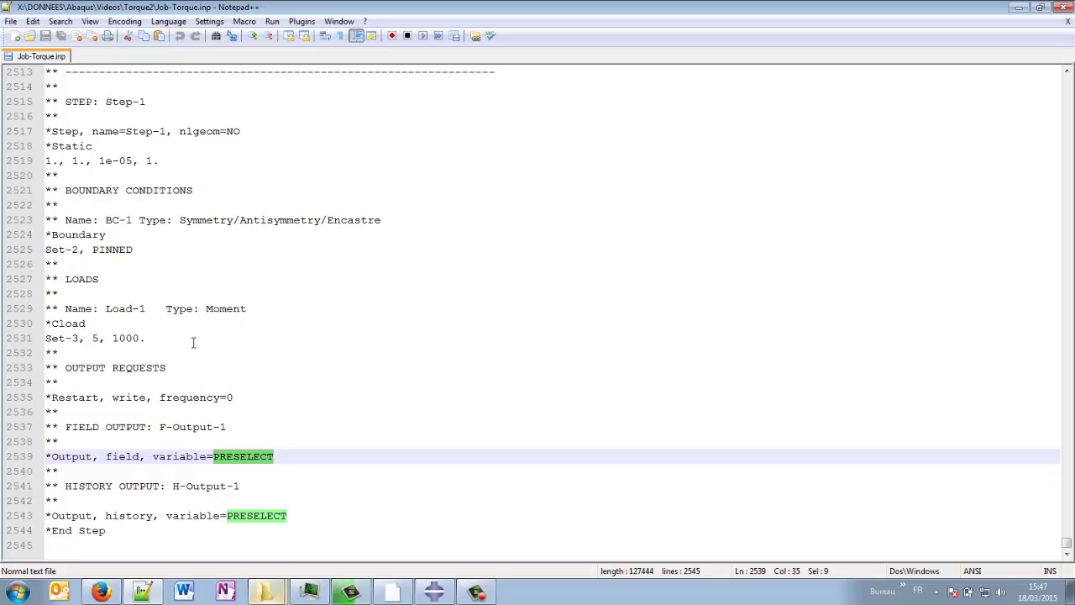
pyautogui.moveTo(80, 338)
pyautogui.mouseDown()
pyautogui.moveTo(45, 337)
pyautogui.moveTo(93, 337)
pyautogui.mouseUp()
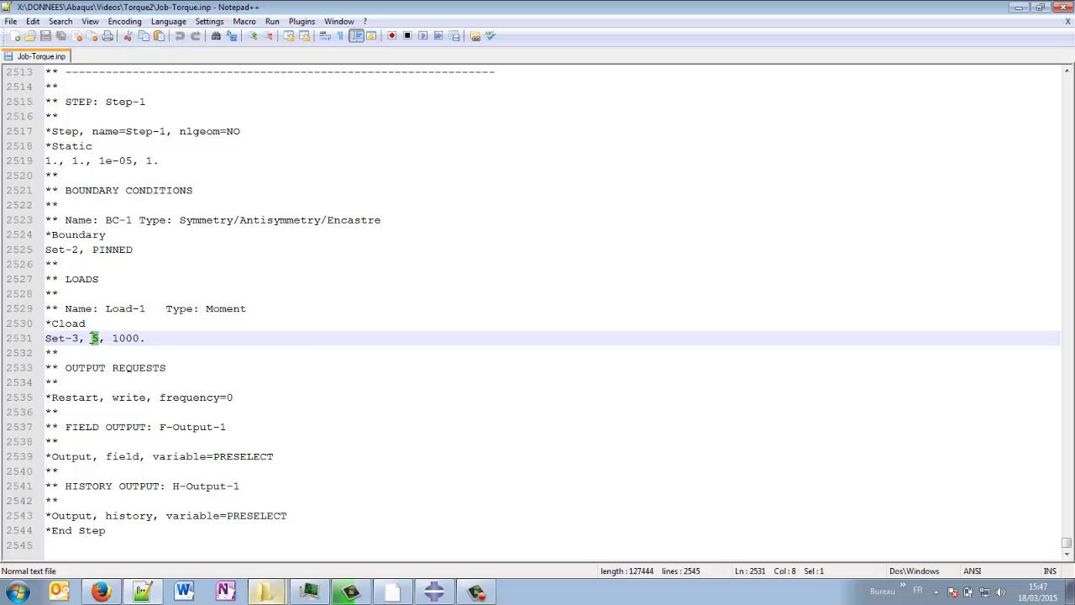
pyautogui.click(136, 337)
pyautogui.doubleClick(136, 338)
pyautogui.click(174, 334)
# Step: Close Notepad++, submit Job-Torque overwriting old files, and open its progress monitor
pyautogui.doubleClick(8, 6)
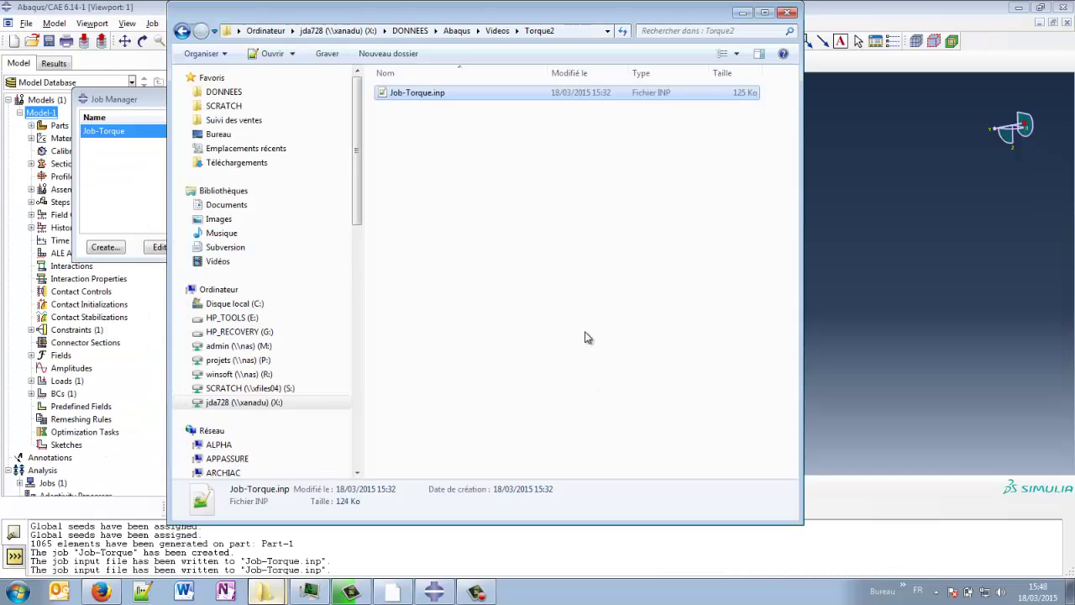
pyautogui.click(852, 225)
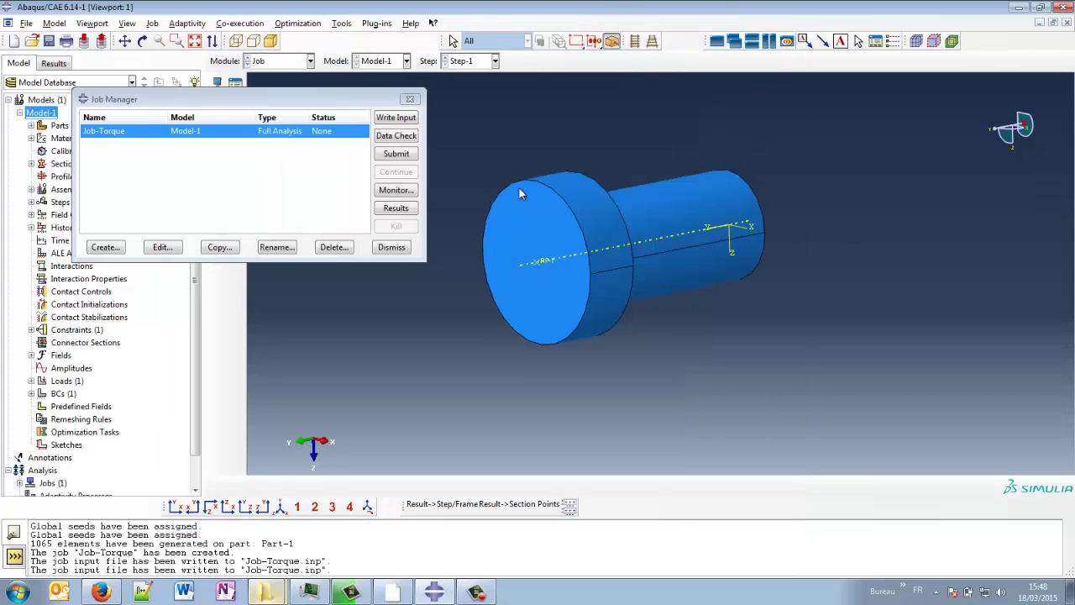
pyautogui.click(398, 154)
pyautogui.click(443, 374)
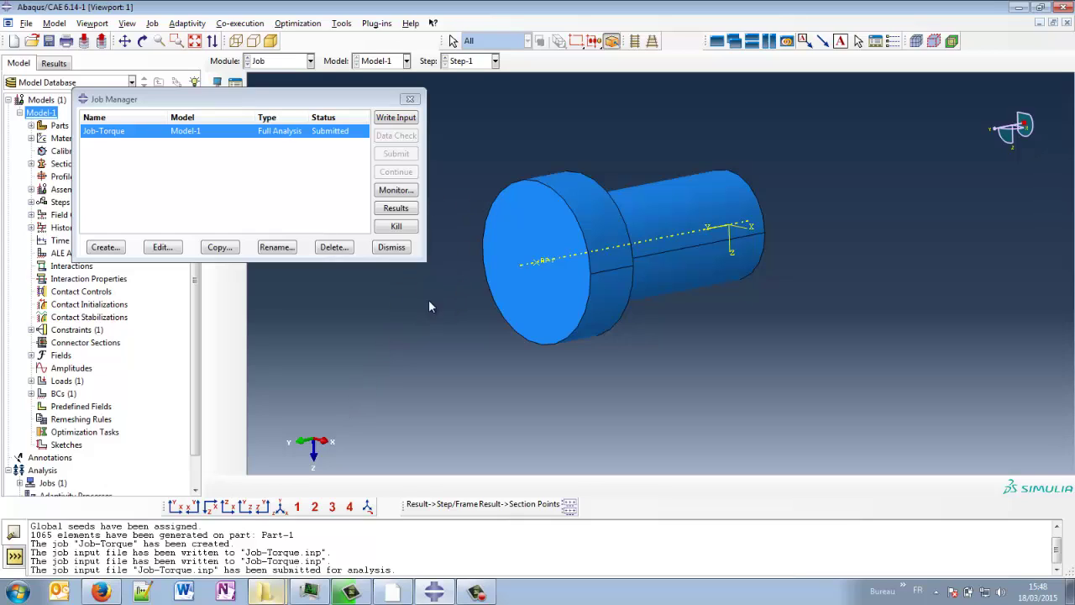
pyautogui.click(395, 190)
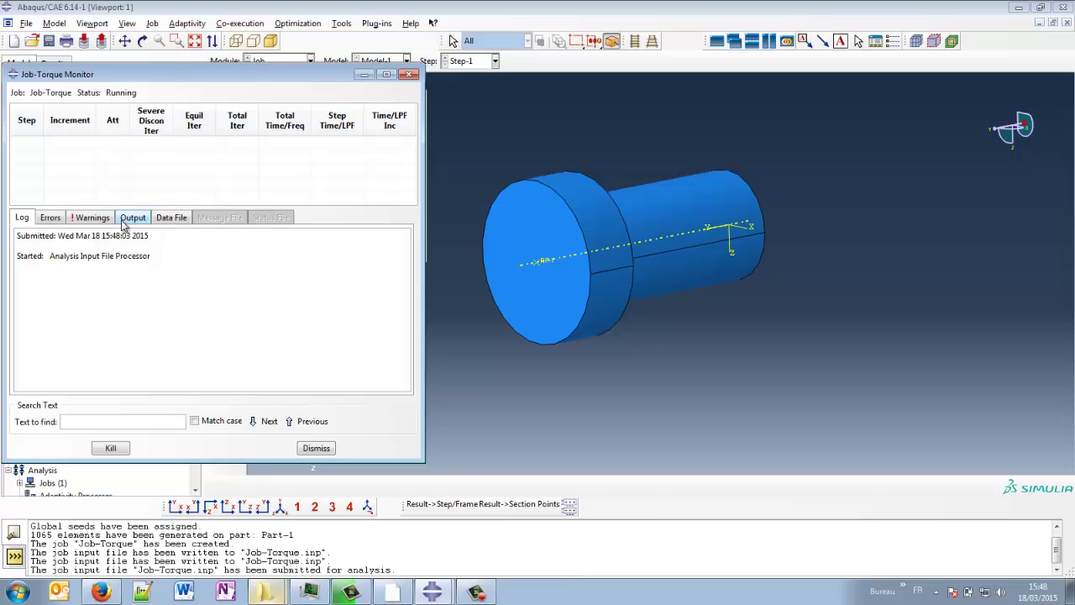
# Step: Review the coupling and degrees-of-freedom warnings in the Job-Torque monitor
pyautogui.click(92, 216)
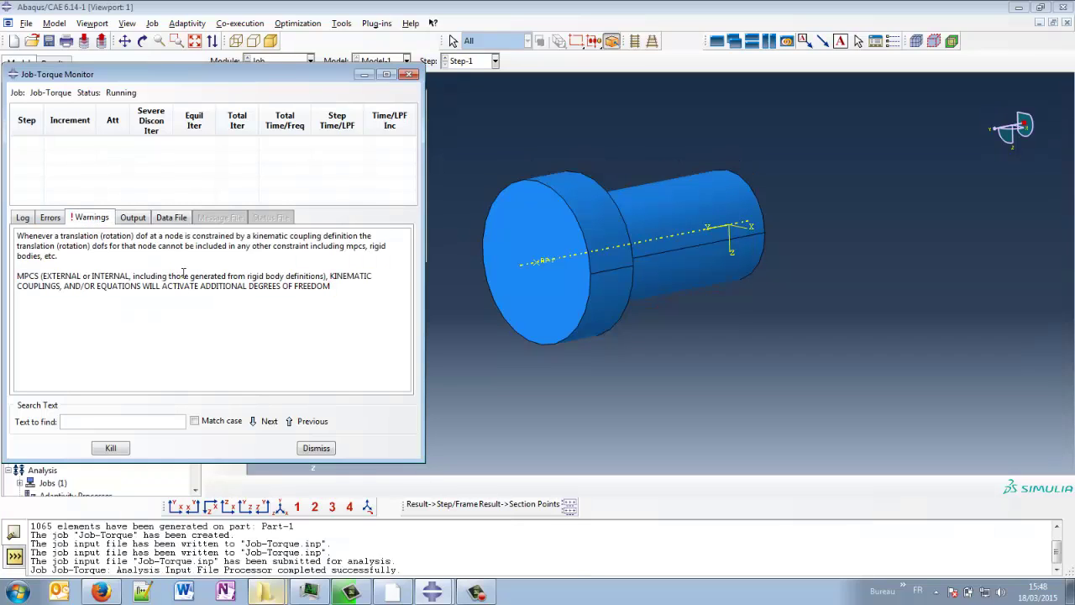
pyautogui.moveTo(176, 277); pyautogui.dragTo(351, 301)
pyautogui.click(279, 277)
pyautogui.moveTo(102, 286)
pyautogui.mouseDown()
pyautogui.moveTo(350, 290)
pyautogui.moveTo(135, 290)
pyautogui.moveTo(109, 305)
pyautogui.mouseUp()
pyautogui.click(109, 306)
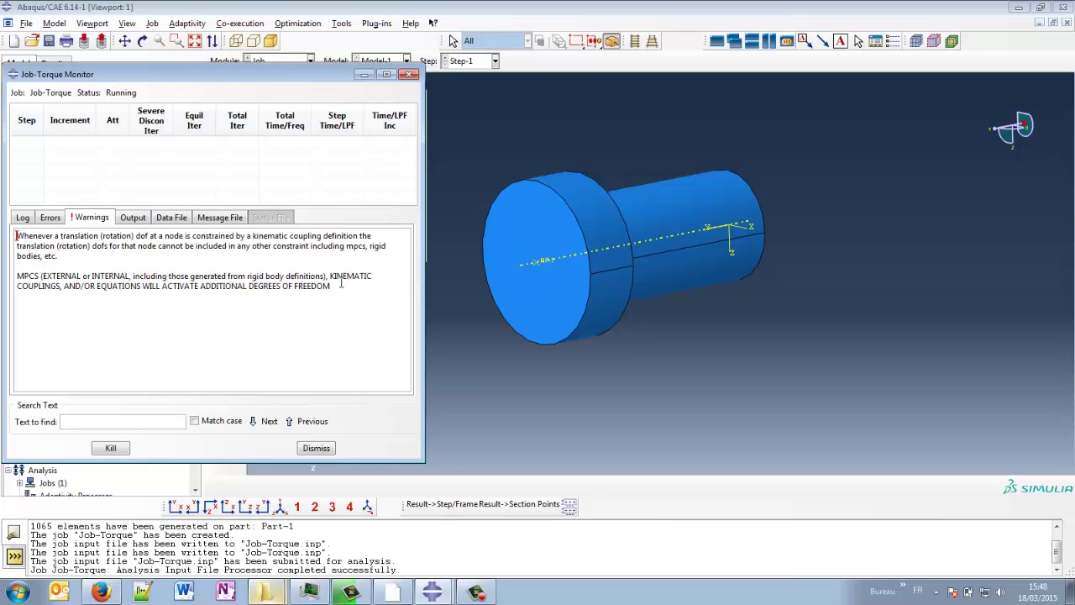
pyautogui.keyDown('shift'); pyautogui.moveTo(341, 284); pyautogui.dragTo(168, 289); pyautogui.keyUp('shift')
pyautogui.click(343, 290)
pyautogui.click(198, 300)
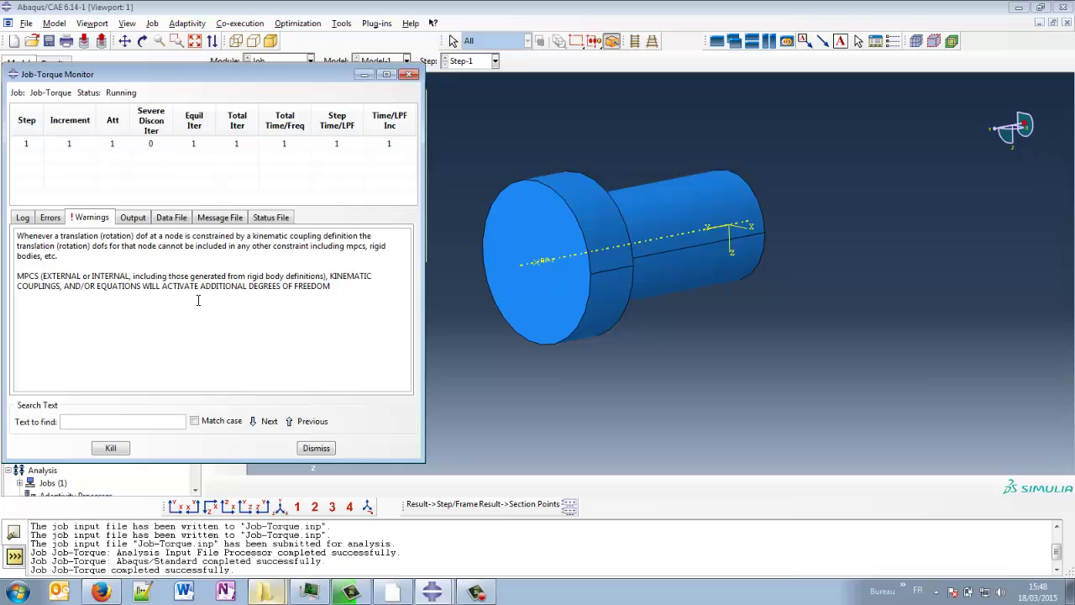
# Step: Check the job's log entries and dismiss the progress monitor
pyautogui.click(25, 217)
pyautogui.moveTo(40, 336); pyautogui.dragTo(126, 336)
pyautogui.click(151, 336)
pyautogui.click(316, 448)
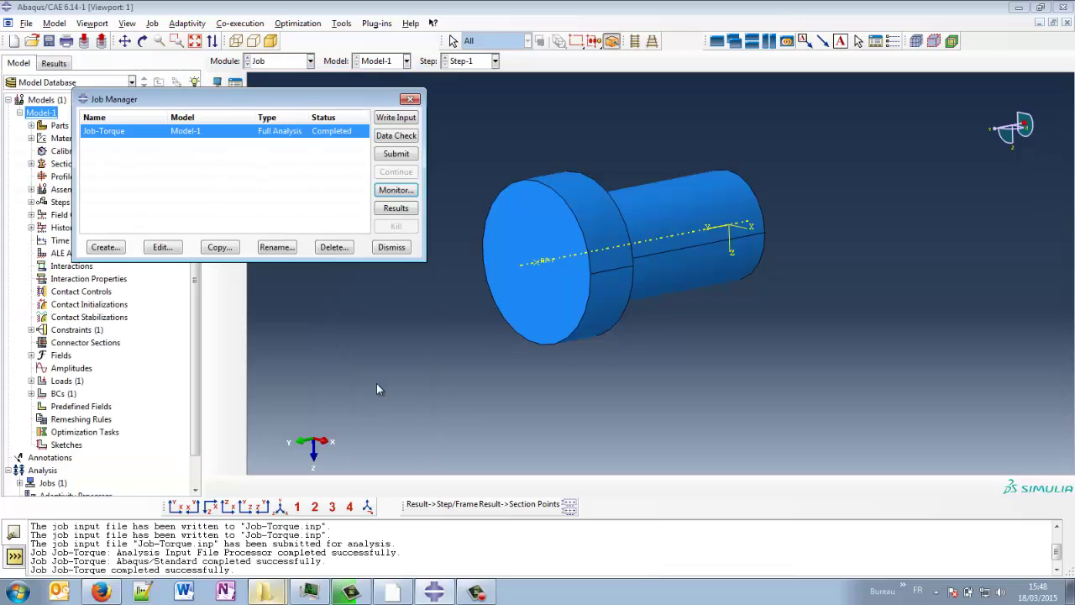
# Step: Open Job-Torque results and set legend, triad, title and state block fonts to Verdana 14
pyautogui.click(395, 207)
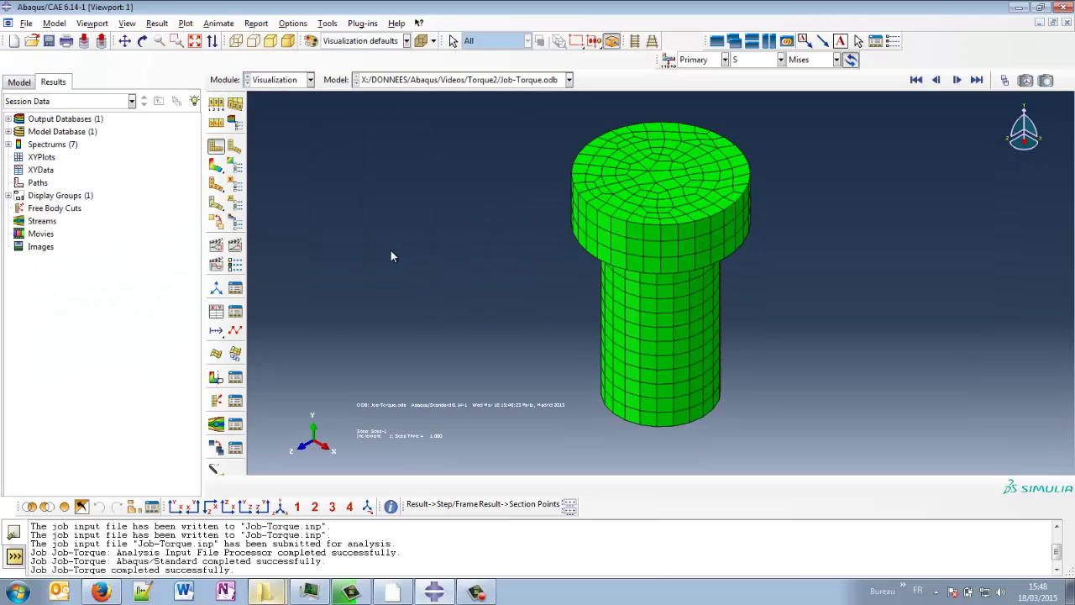
pyautogui.click(216, 164)
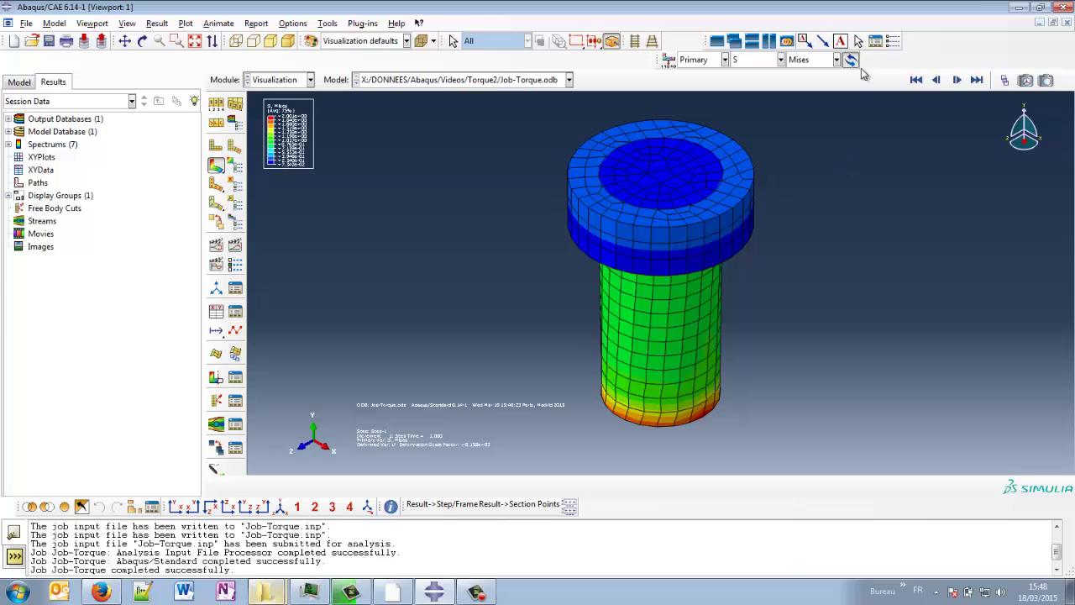
pyautogui.click(892, 42)
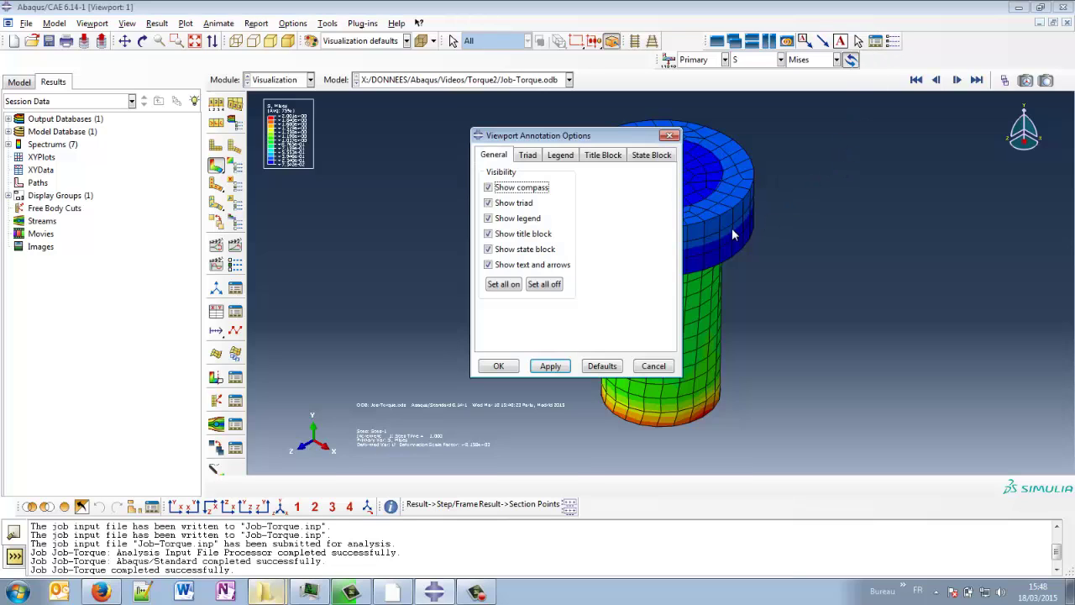
pyautogui.click(561, 157)
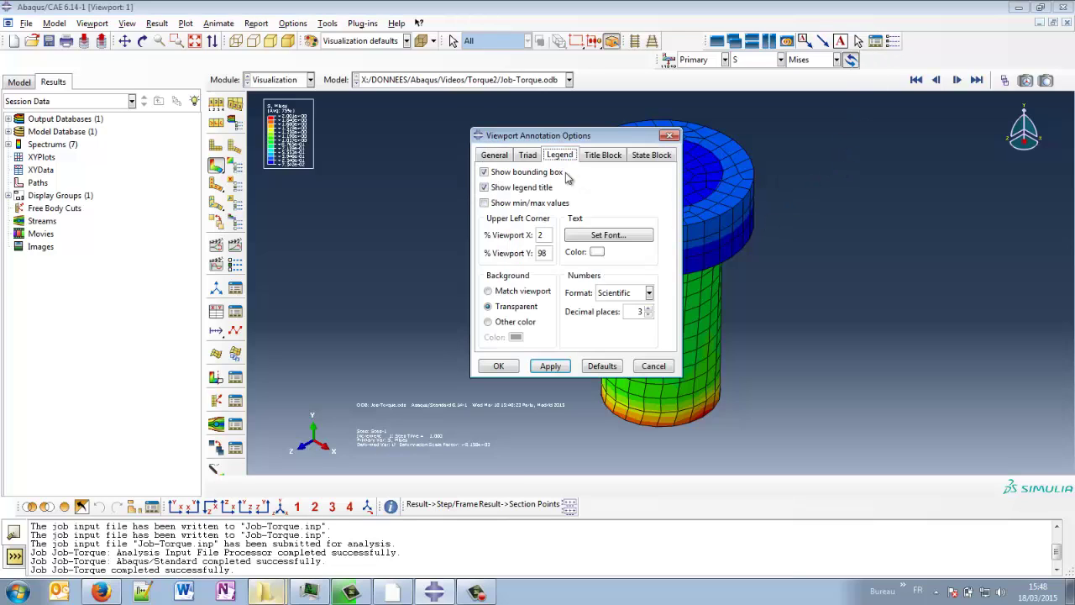
pyautogui.click(608, 236)
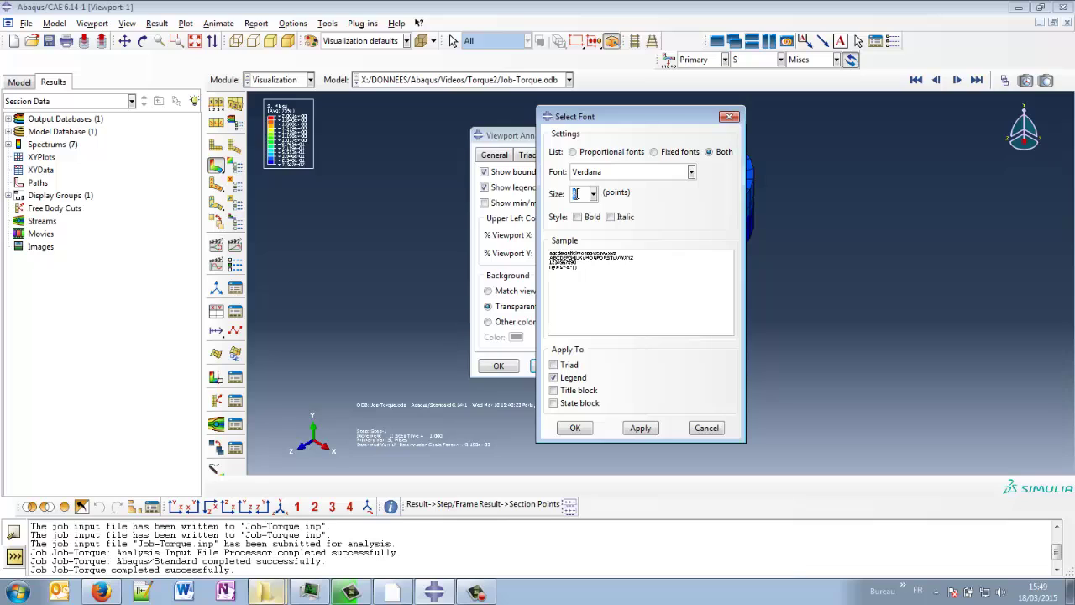
pyautogui.write('14')
pyautogui.click(568, 364)
pyautogui.click(578, 390)
pyautogui.click(580, 402)
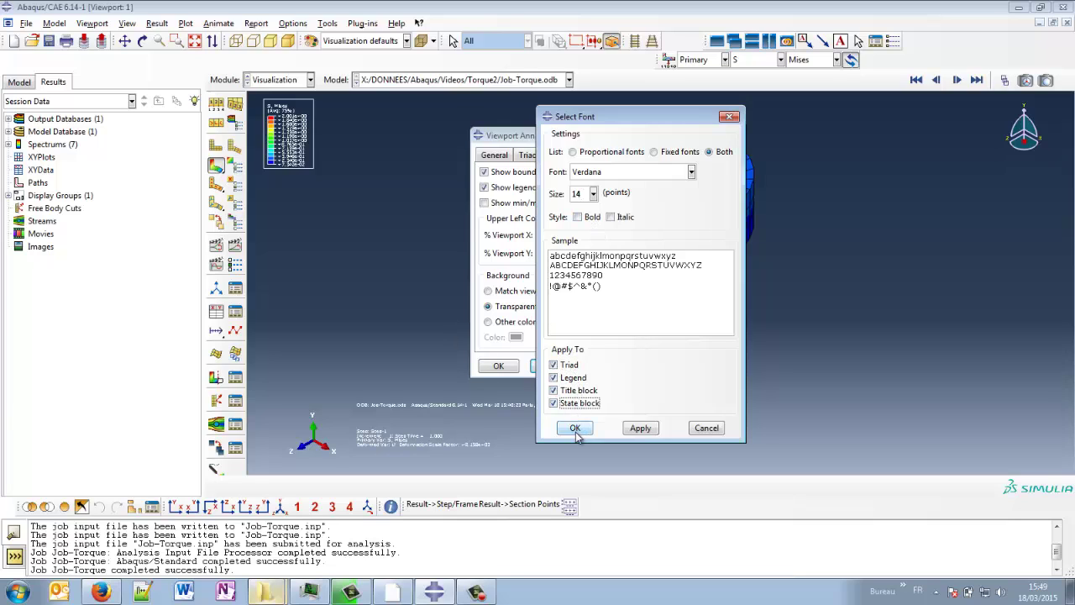
pyautogui.click(574, 428)
pyautogui.click(510, 366)
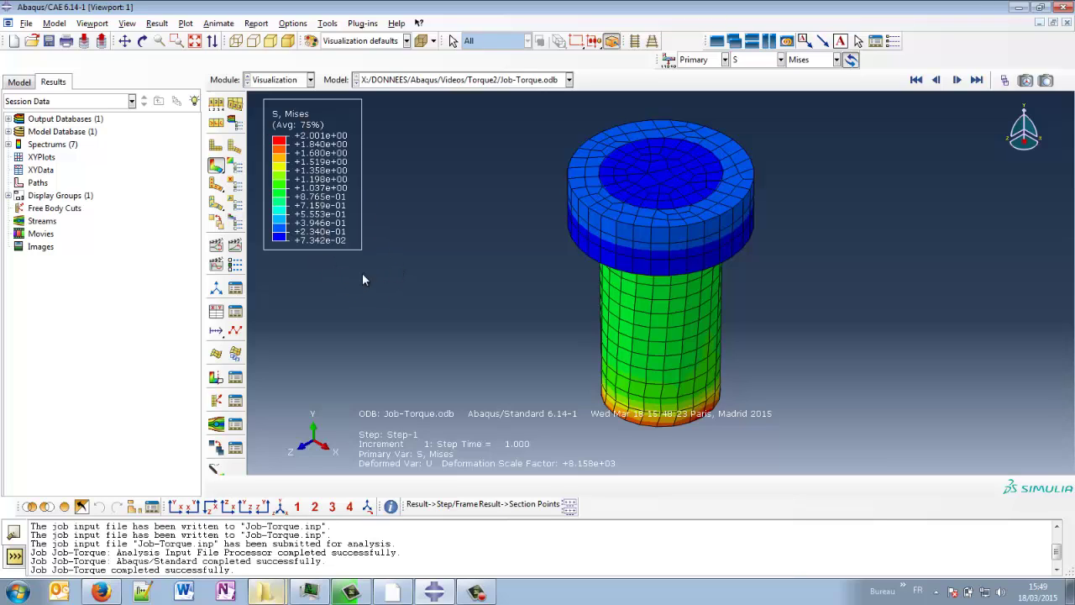
# Step: Orbit the bolt sideways and end-on, finishing with its head facing the viewer
pyautogui.keyDown('ctrl'); pyautogui.keyDown('alt'); pyautogui.moveTo(652, 171); pyautogui.dragTo(533, 305); pyautogui.keyUp('alt'); pyautogui.keyUp('ctrl')
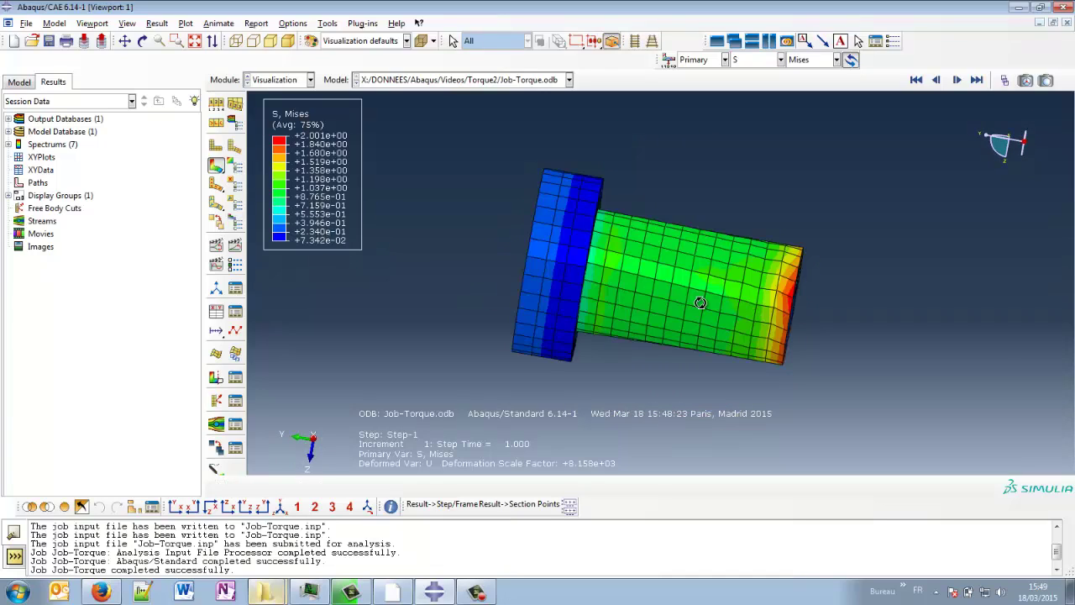
pyautogui.keyDown('ctrl'); pyautogui.keyDown('alt'); pyautogui.moveTo(696, 300); pyautogui.dragTo(598, 320); pyautogui.keyUp('alt'); pyautogui.keyUp('ctrl')
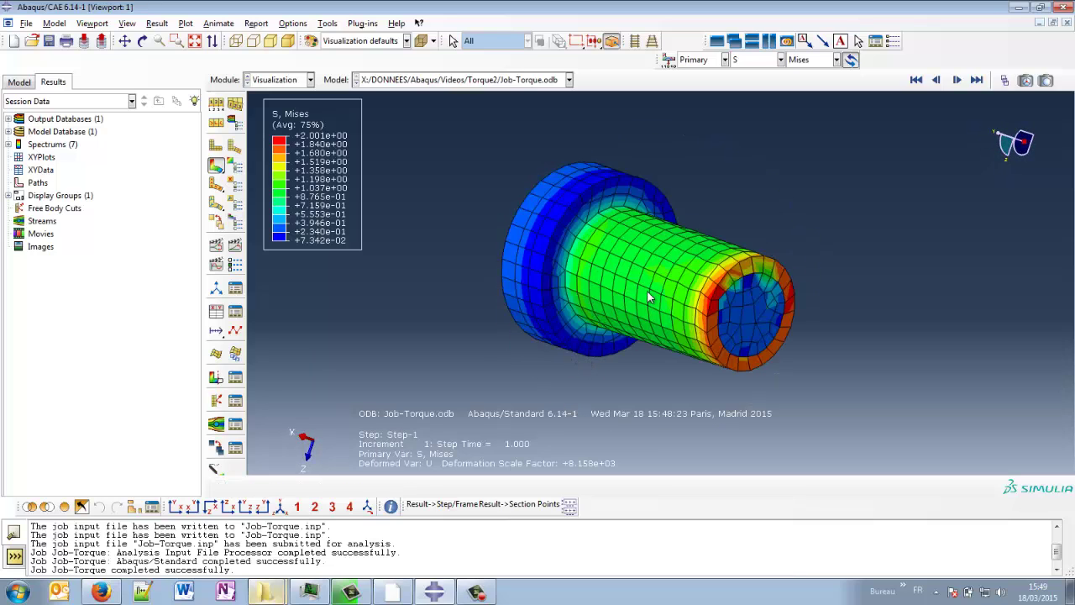
pyautogui.keyDown('ctrl'); pyautogui.keyDown('alt'); pyautogui.moveTo(752, 308); pyautogui.dragTo(707, 309); pyautogui.keyUp('alt'); pyautogui.keyUp('ctrl')
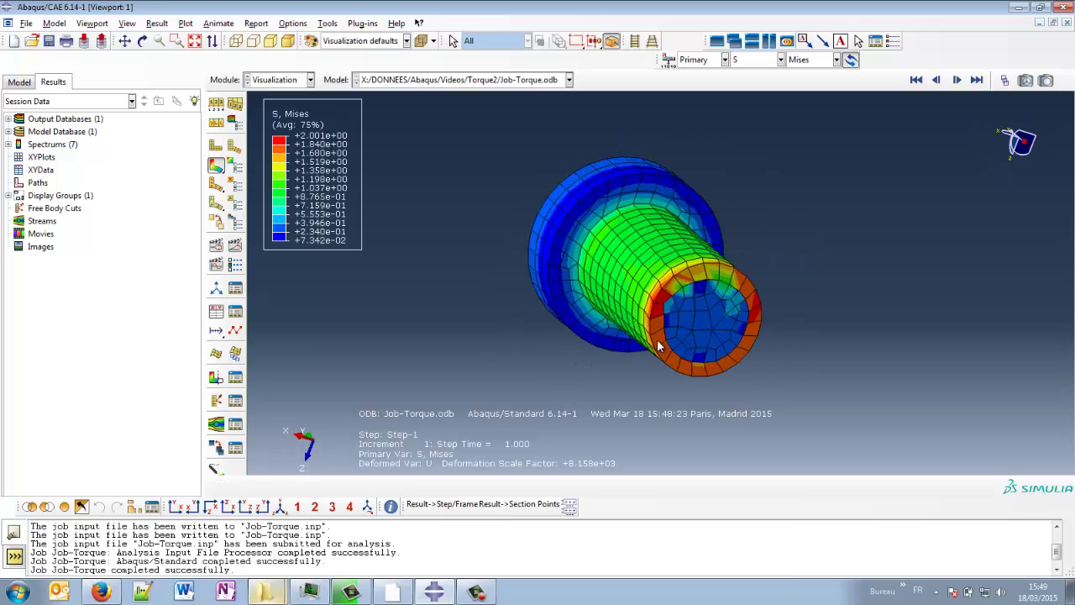
pyautogui.rightClick(745, 304)
pyautogui.click(809, 328)
pyautogui.moveTo(623, 203)
pyautogui.mouseDown()
pyautogui.moveTo(636, 282)
pyautogui.moveTo(523, 242)
pyautogui.moveTo(619, 331)
pyautogui.moveTo(633, 271)
pyautogui.moveTo(679, 302)
pyautogui.moveTo(670, 316)
pyautogui.moveTo(632, 327)
pyautogui.moveTo(608, 290)
pyautogui.mouseUp()
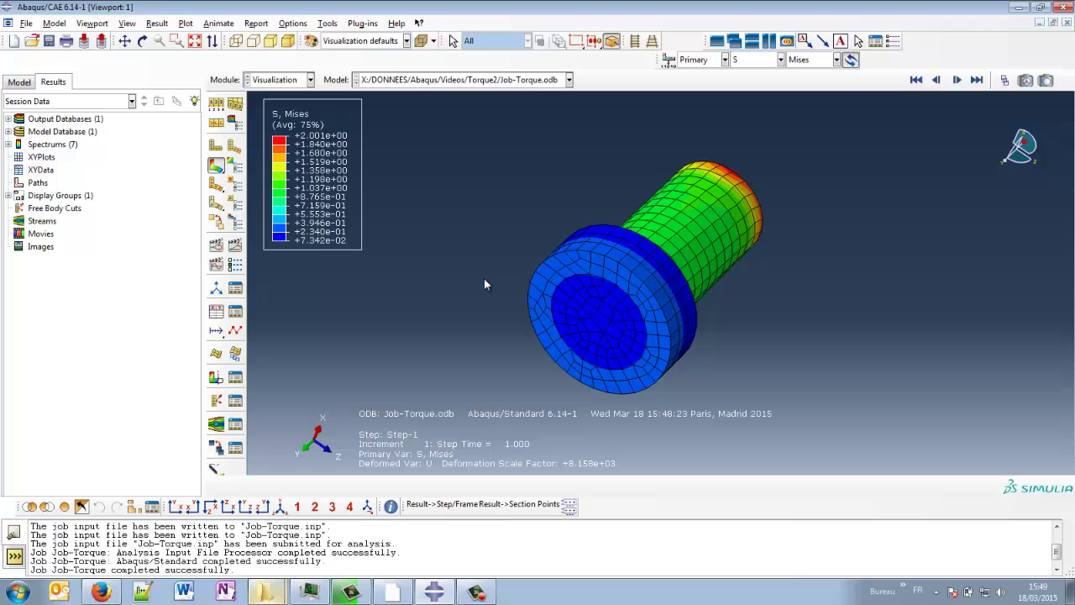
pyautogui.moveTo(599, 309)
pyautogui.keyDown('ctrl'); pyautogui.keyDown('alt'); pyautogui.mouseDown()
pyautogui.moveTo(599, 281)
pyautogui.moveTo(647, 313)
pyautogui.moveTo(612, 285)
pyautogui.moveTo(650, 257)
pyautogui.moveTo(647, 294)
pyautogui.mouseUp(); pyautogui.keyUp('alt'); pyautogui.keyUp('ctrl')
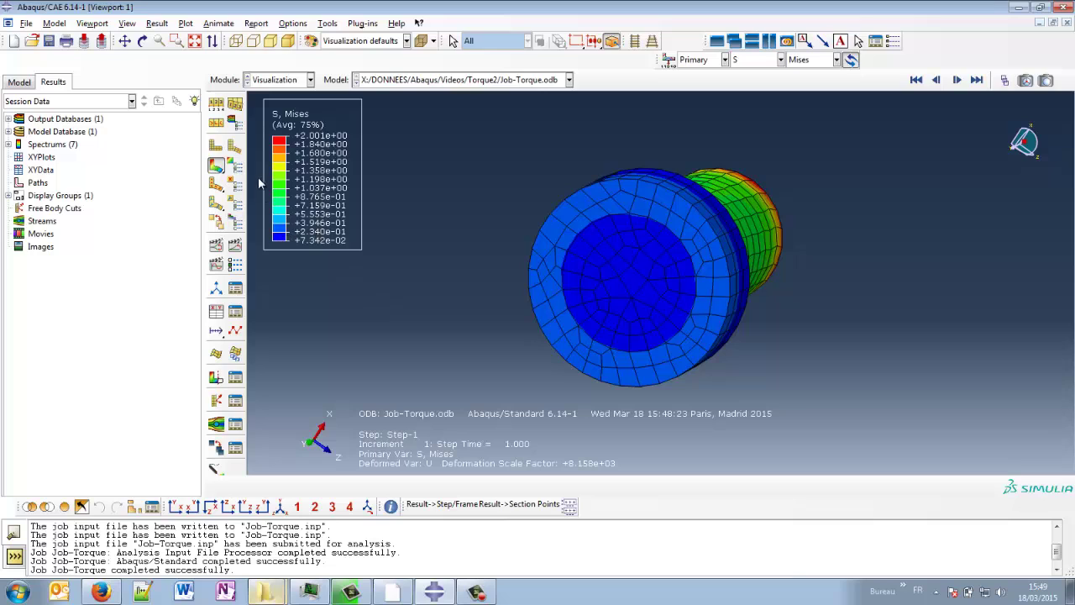
pyautogui.keyDown('ctrl'); pyautogui.keyDown('alt'); pyautogui.moveTo(623, 250); pyautogui.dragTo(573, 268); pyautogui.keyUp('alt'); pyautogui.keyUp('ctrl')
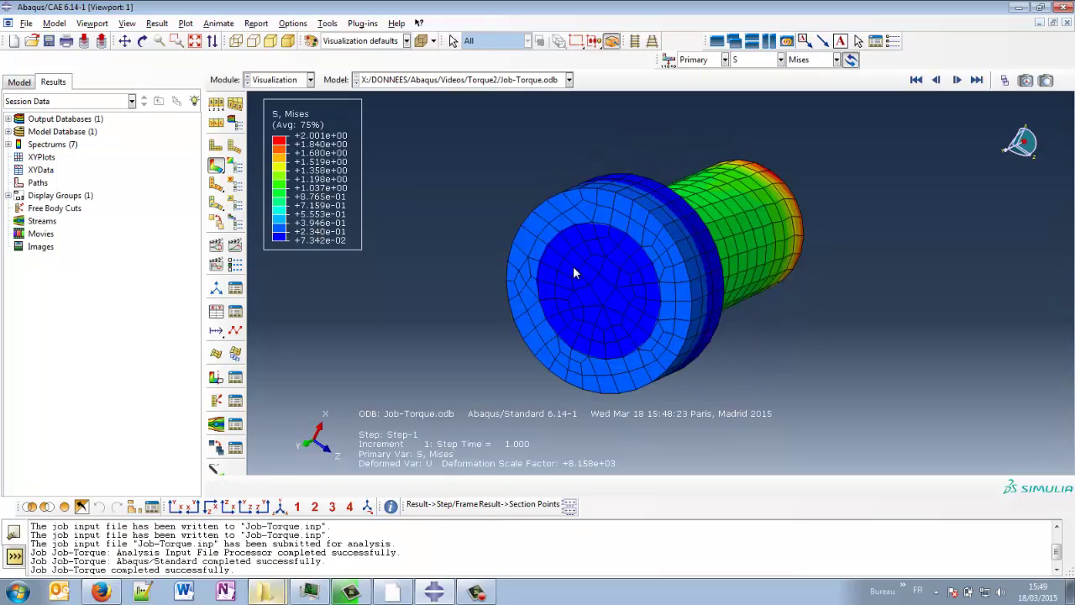
# Step: Play the scale-factor animation at a slower mid-speed frame rate in swing mode, then stop it
pyautogui.click(217, 248)
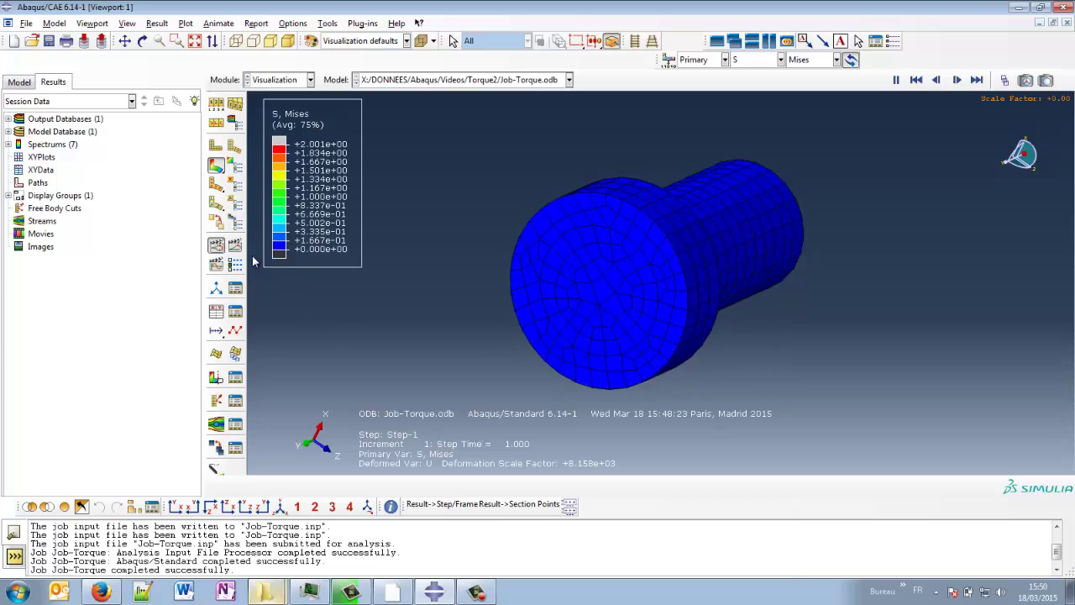
pyautogui.click(236, 246)
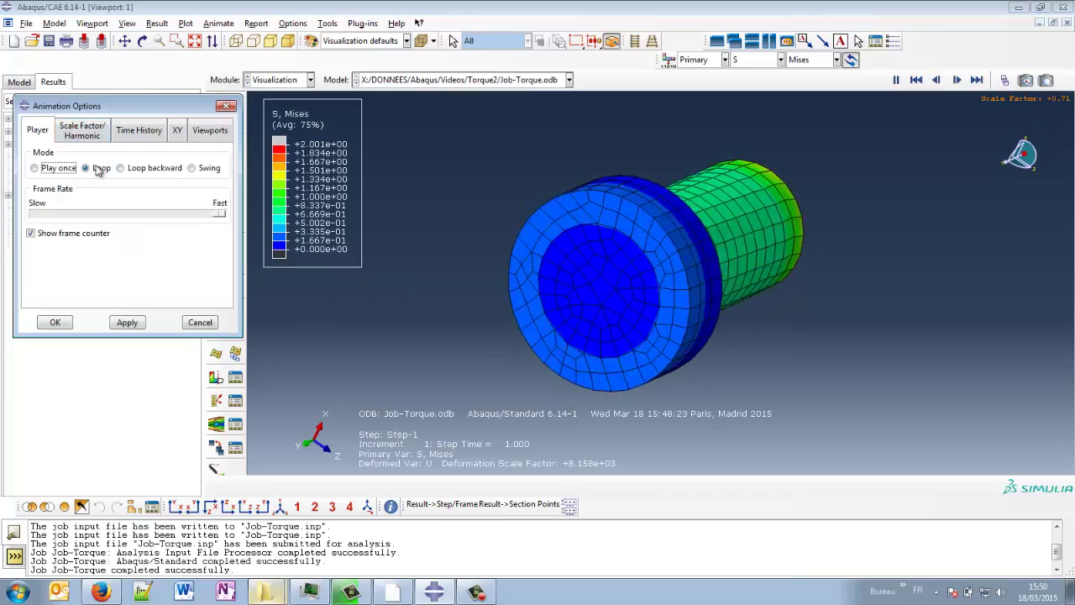
pyautogui.moveTo(218, 213); pyautogui.dragTo(143, 214)
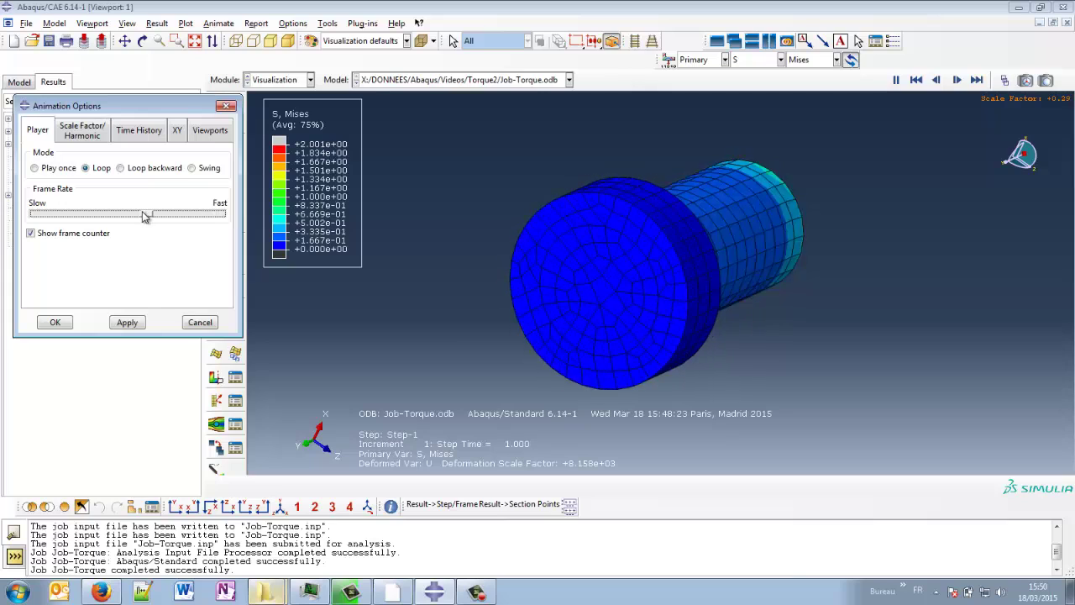
pyautogui.click(127, 324)
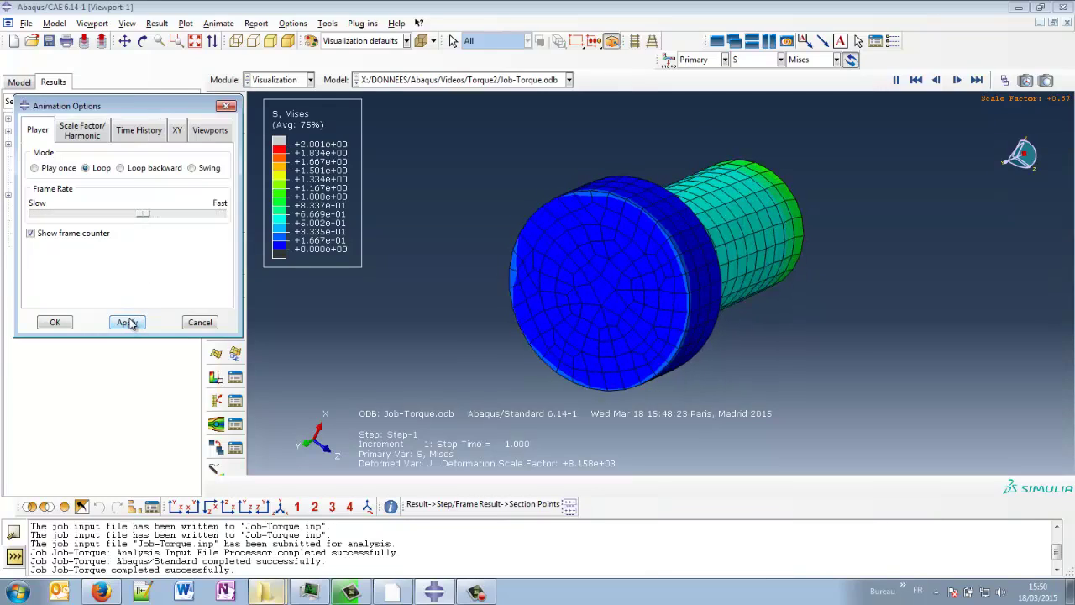
pyautogui.click(192, 168)
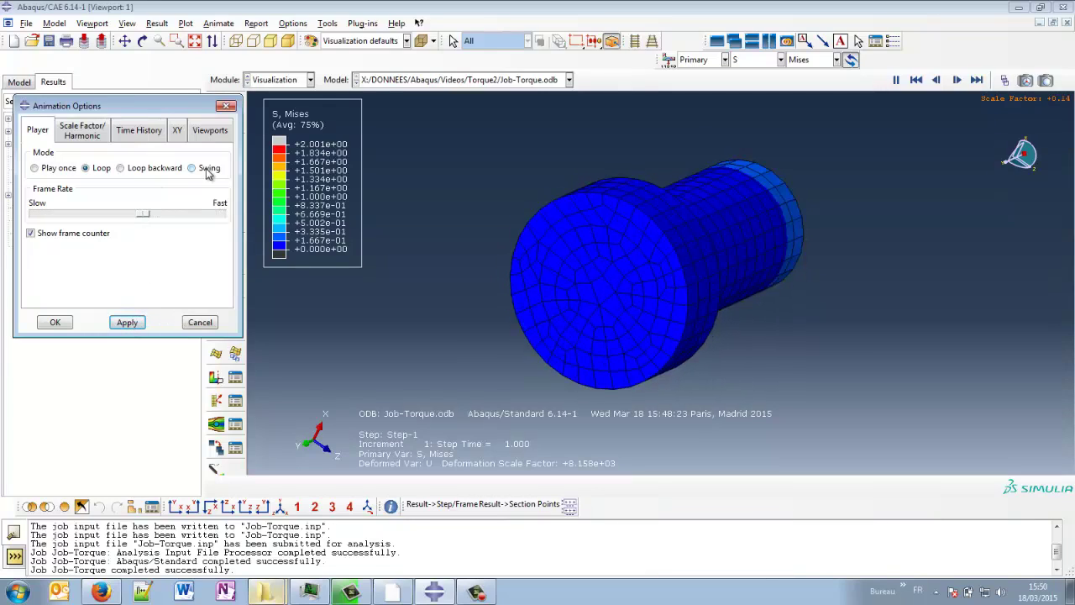
pyautogui.click(128, 321)
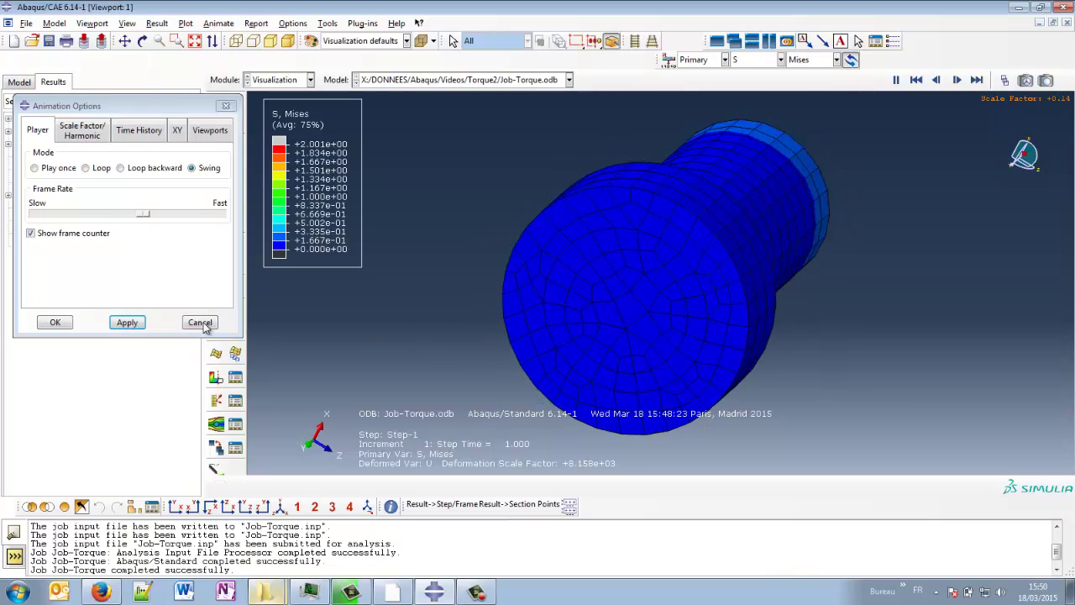
pyautogui.click(200, 321)
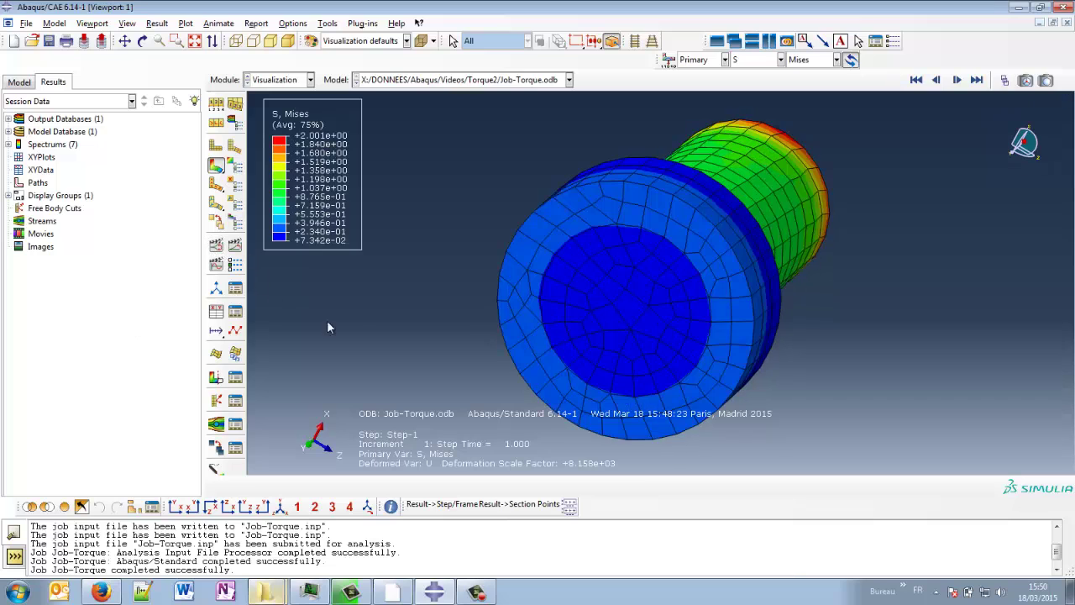
# Step: Look over the tensor and vector settings in Symbol Plot Options
pyautogui.click(235, 222)
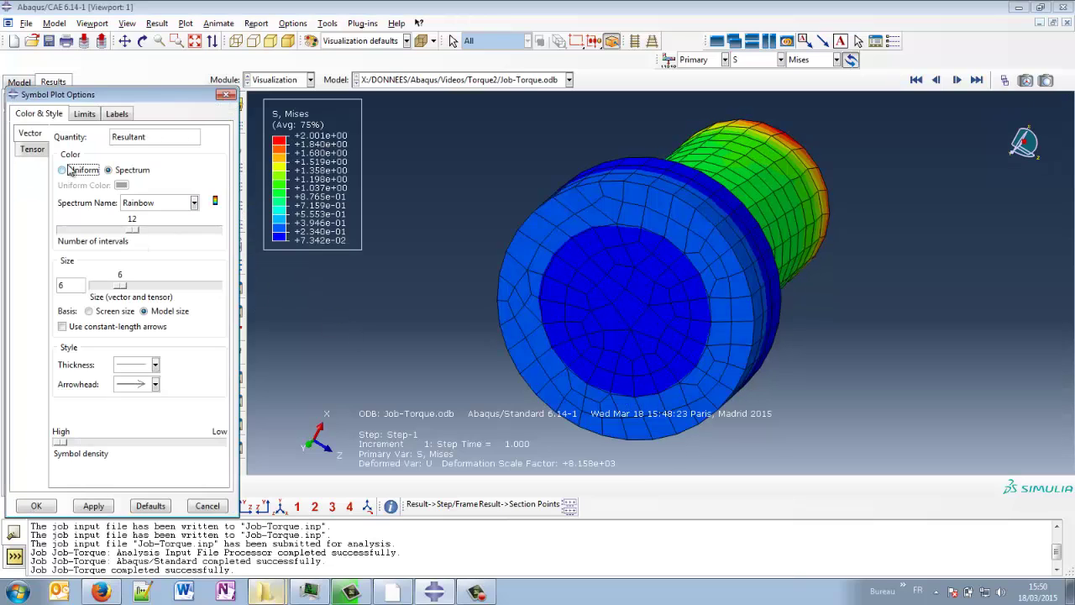
pyautogui.click(34, 150)
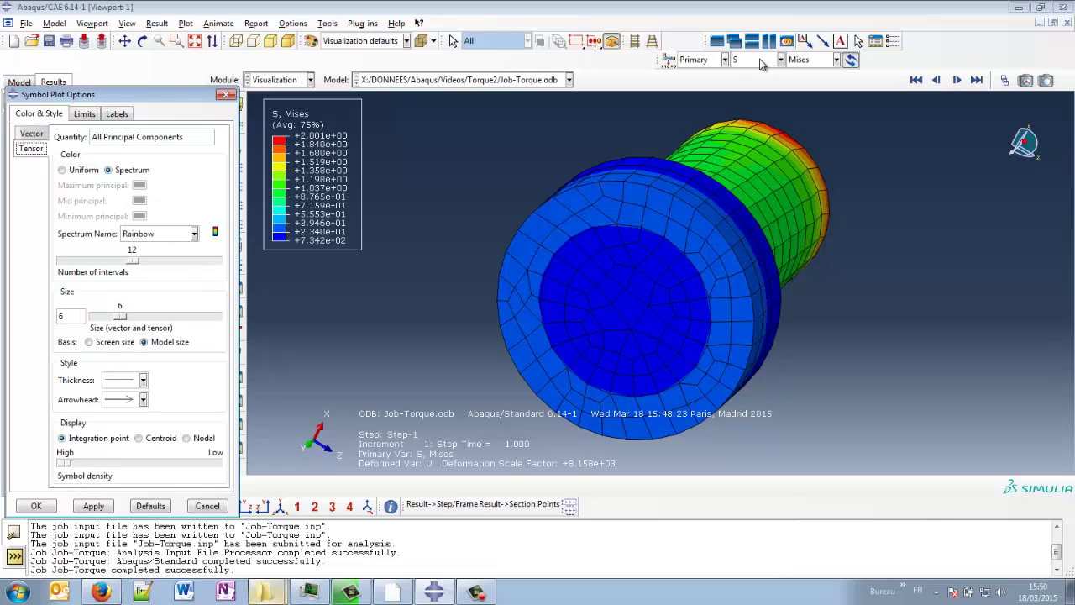
pyautogui.click(30, 133)
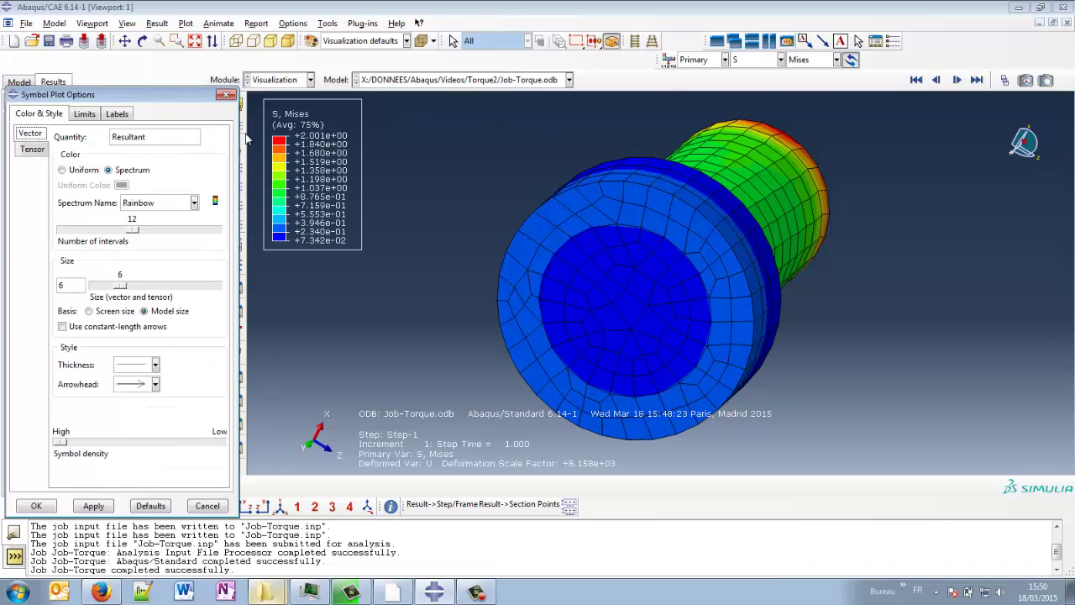
# Step: Switch the plotted field from U to rotation UR, component UR2, and apply
pyautogui.click(765, 60)
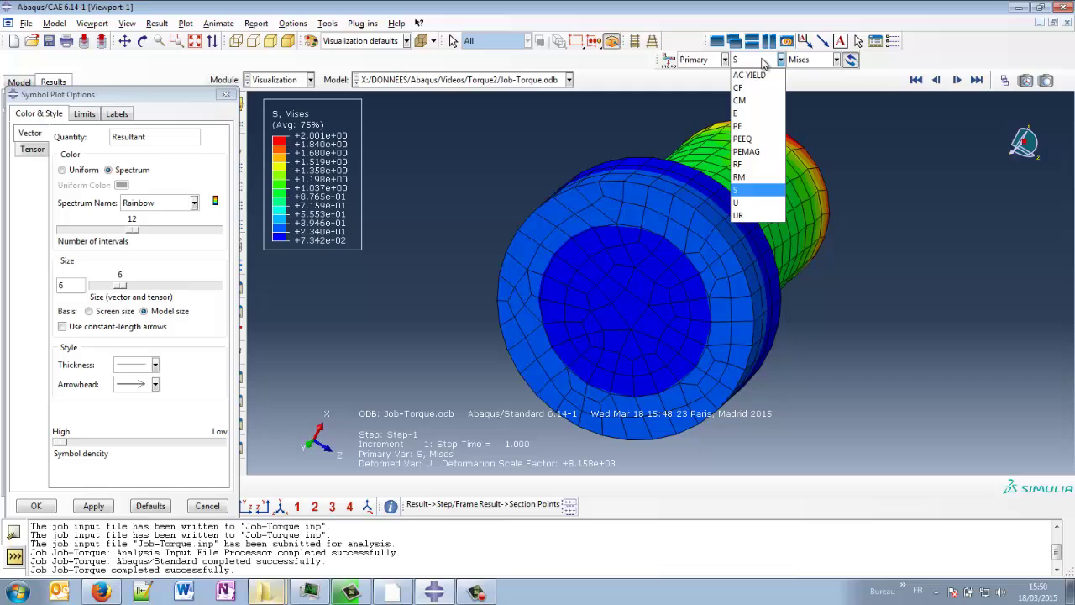
pyautogui.click(739, 203)
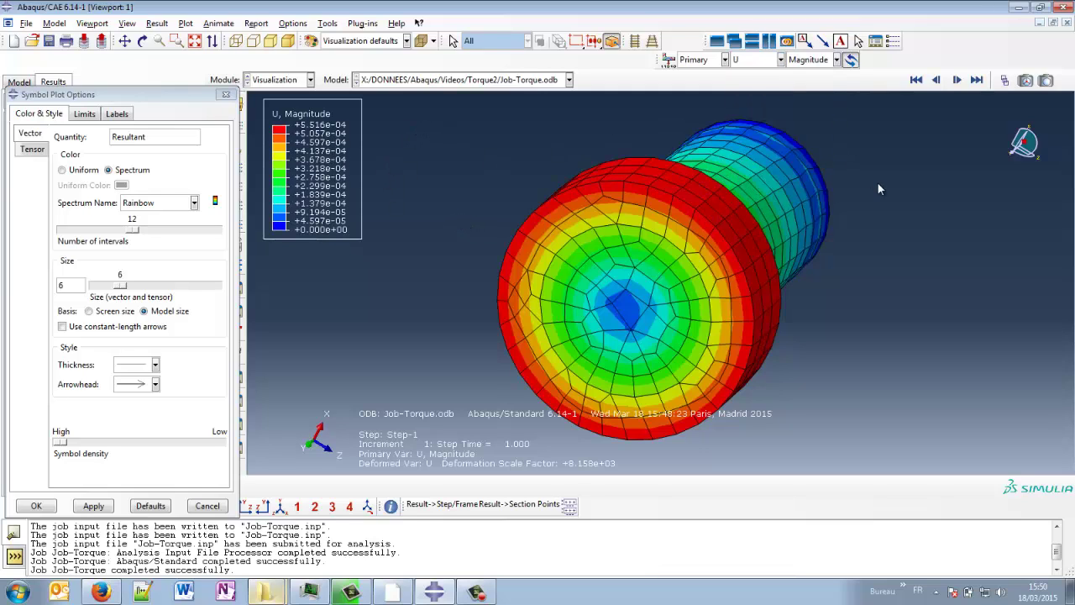
pyautogui.click(818, 60)
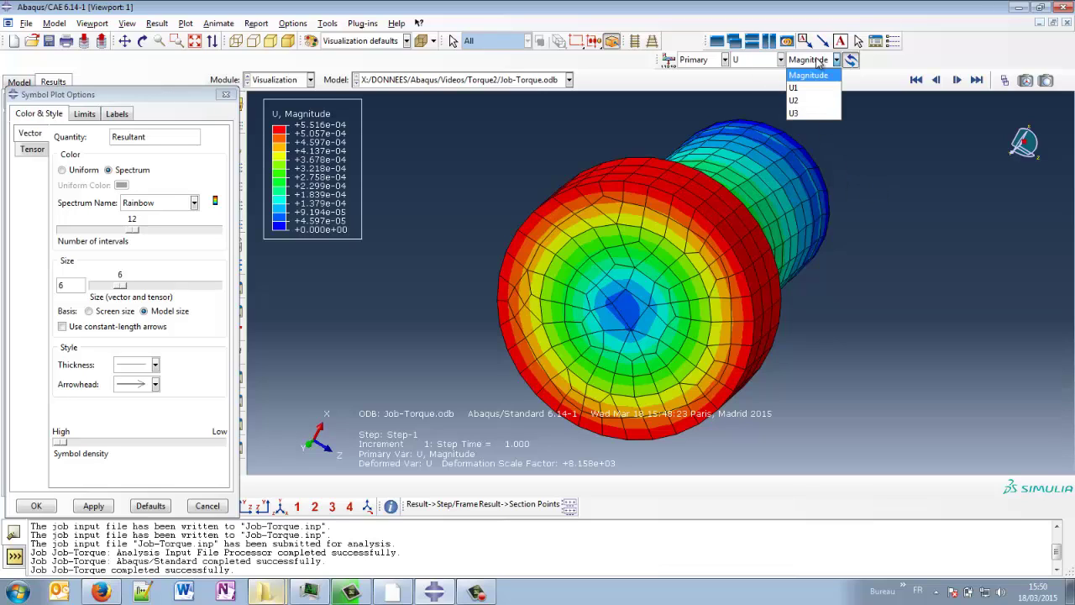
pyautogui.click(743, 61)
pyautogui.click(746, 61)
pyautogui.click(751, 216)
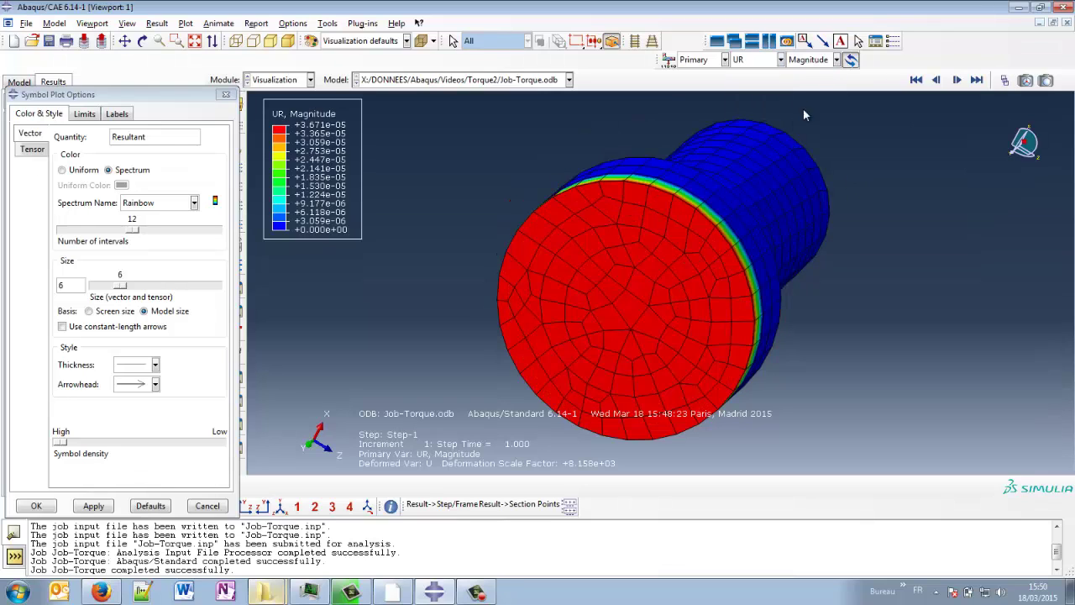
pyautogui.click(817, 60)
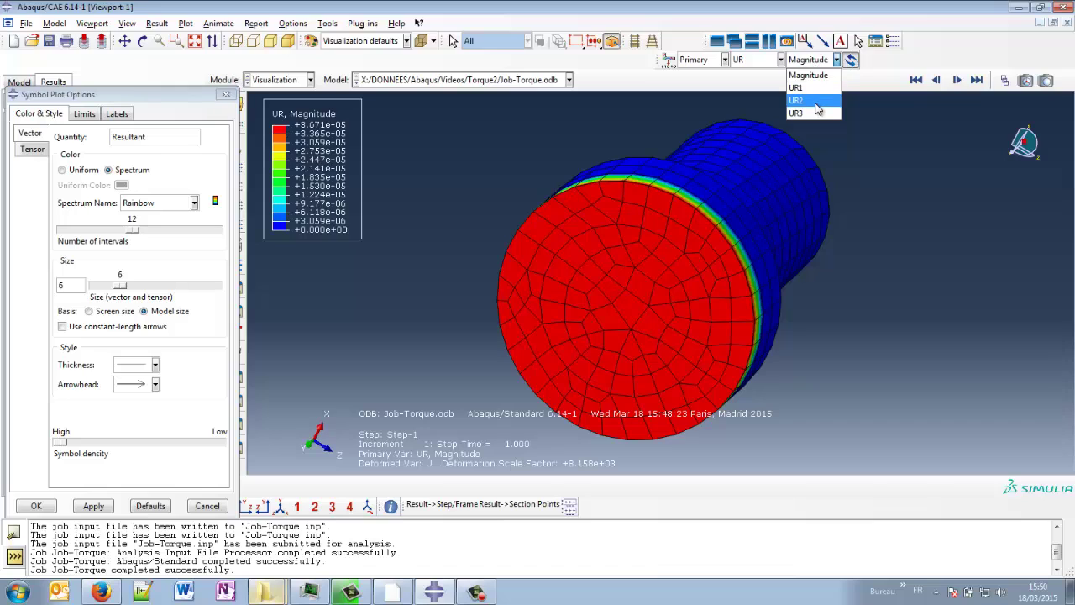
pyautogui.click(815, 100)
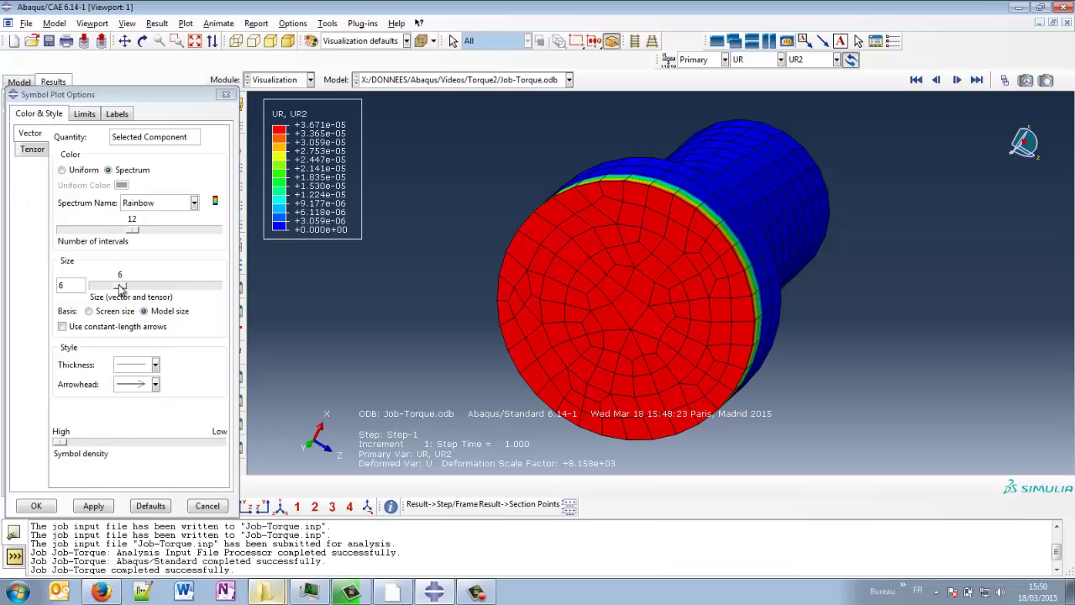
pyautogui.click(93, 506)
# Step: Display the results as symbol arrows and orbit the bolt to a side view
pyautogui.click(36, 506)
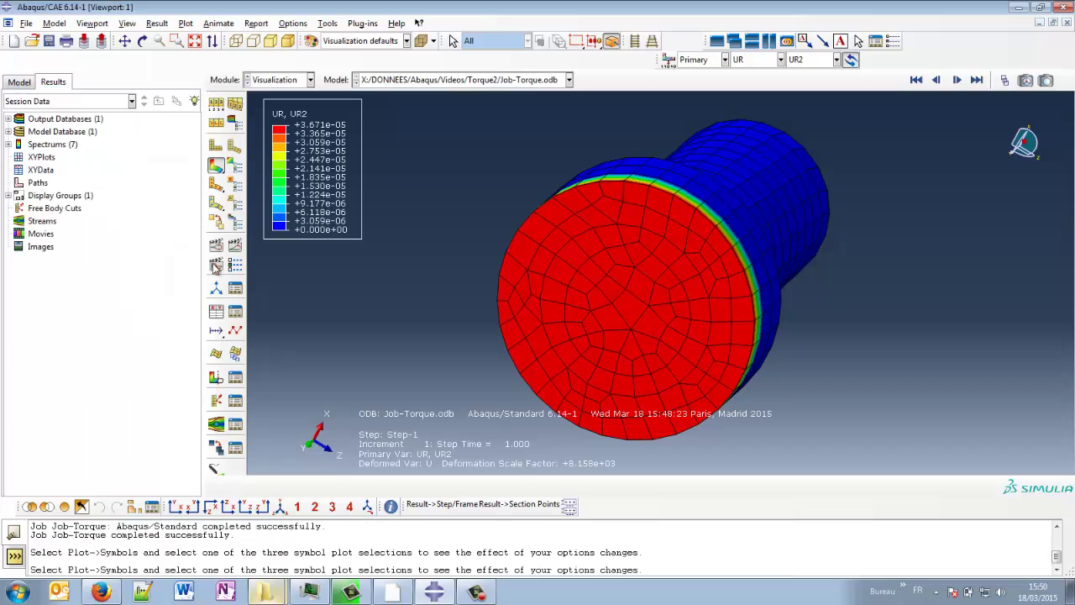
pyautogui.click(216, 184)
pyautogui.keyDown('ctrl'); pyautogui.keyDown('alt'); pyautogui.moveTo(621, 305); pyautogui.dragTo(545, 291); pyautogui.keyUp('alt'); pyautogui.keyUp('ctrl')
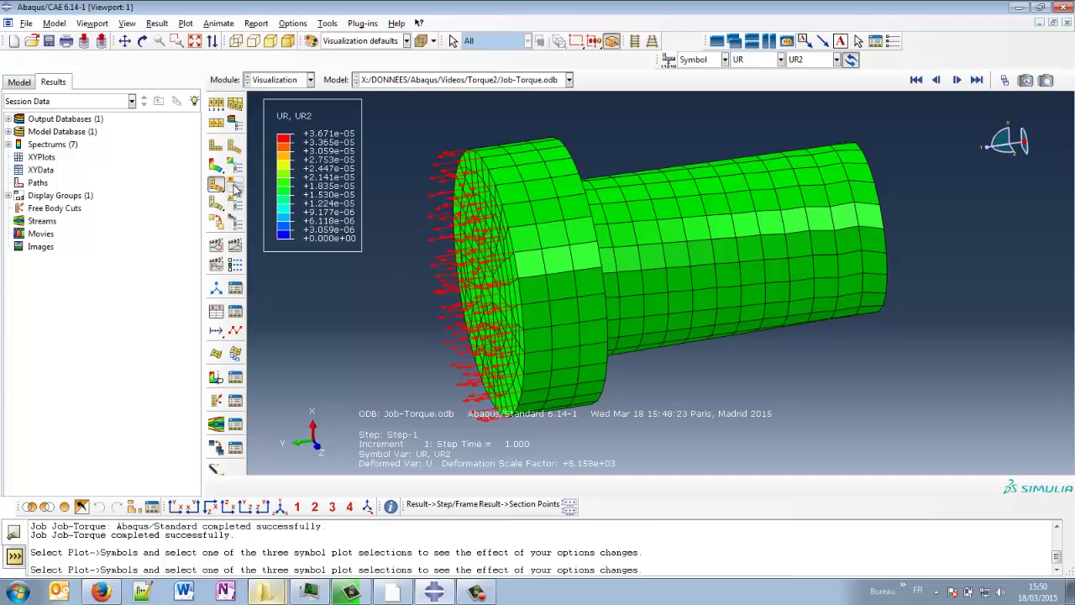
# Step: Show stress S Max. Principal symbols on a translucent bolt
pyautogui.click(707, 62)
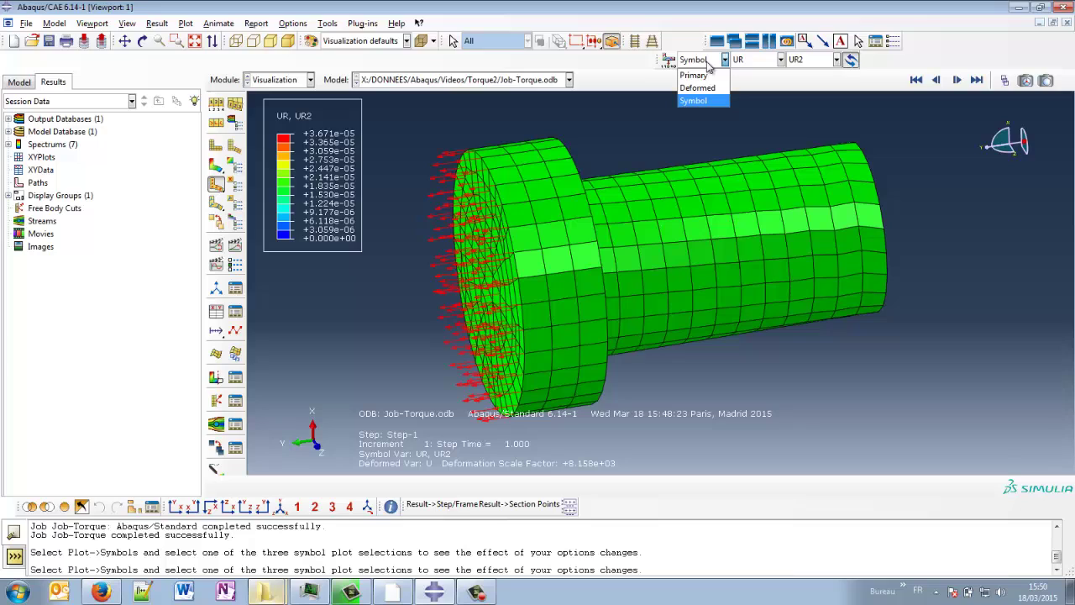
pyautogui.click(752, 63)
pyautogui.click(756, 63)
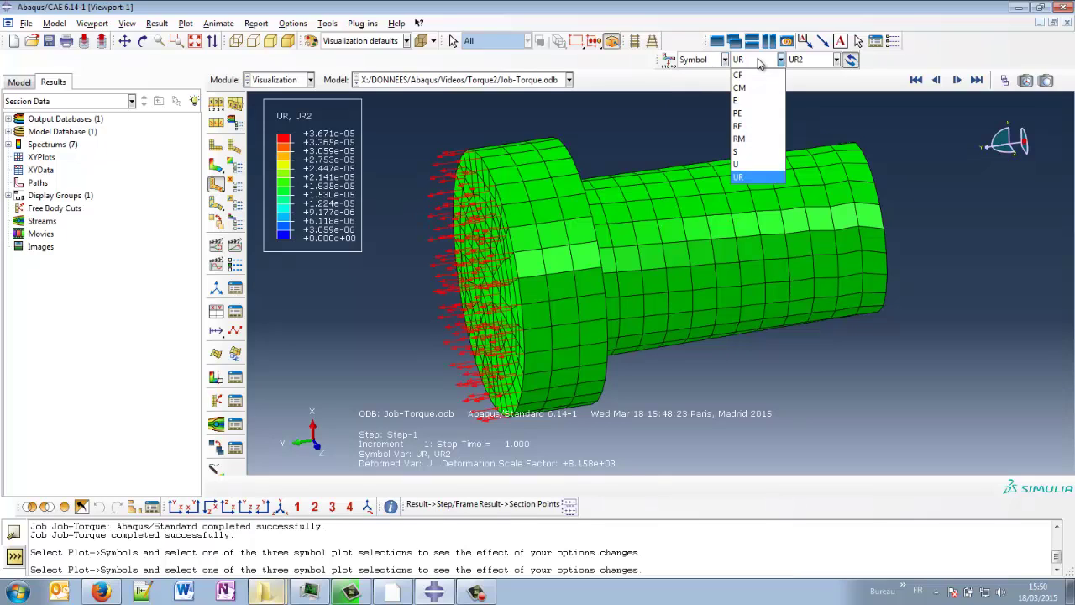
pyautogui.click(759, 152)
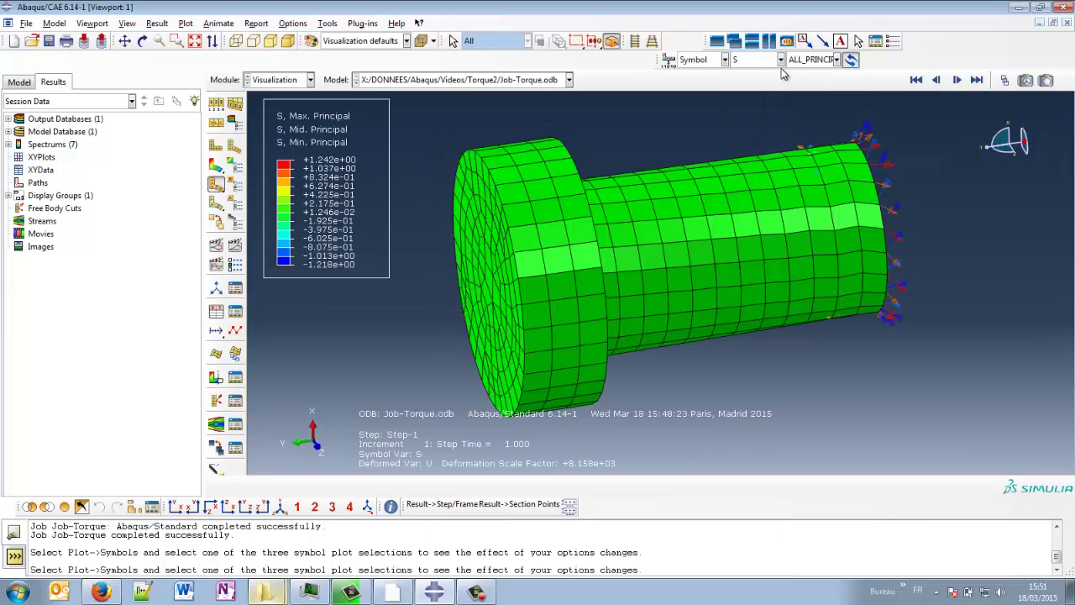
pyautogui.click(814, 61)
pyautogui.click(814, 100)
pyautogui.click(421, 41)
pyautogui.keyDown('ctrl'); pyautogui.keyDown('alt'); pyautogui.moveTo(564, 240); pyautogui.dragTo(633, 286); pyautogui.keyUp('alt'); pyautogui.keyUp('ctrl')
# Step: Colour the stress symbols with the Blue to red spectrum
pyautogui.click(234, 183)
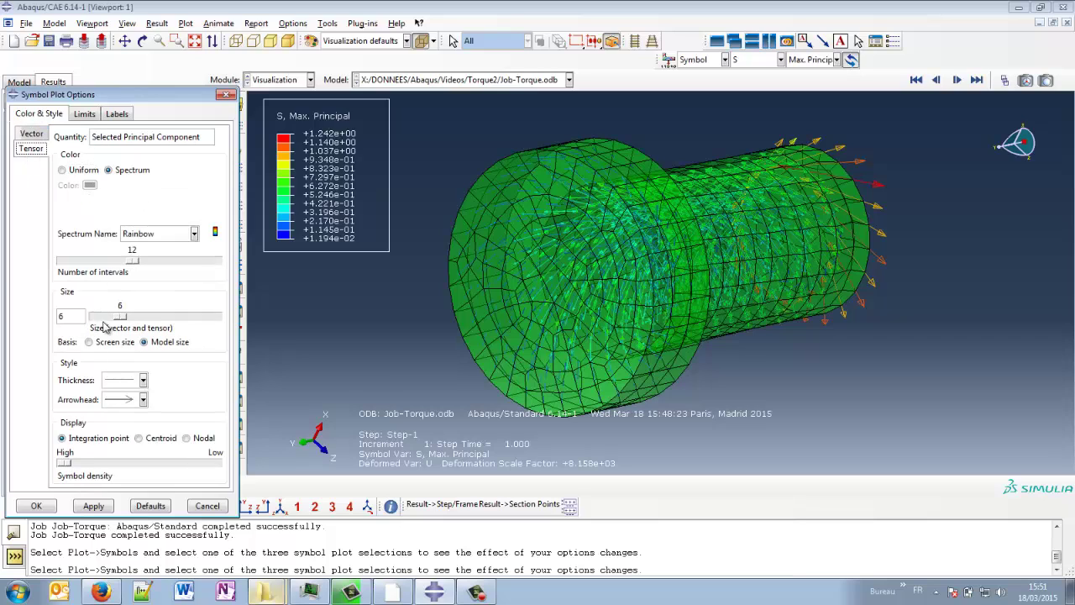
pyautogui.click(142, 241)
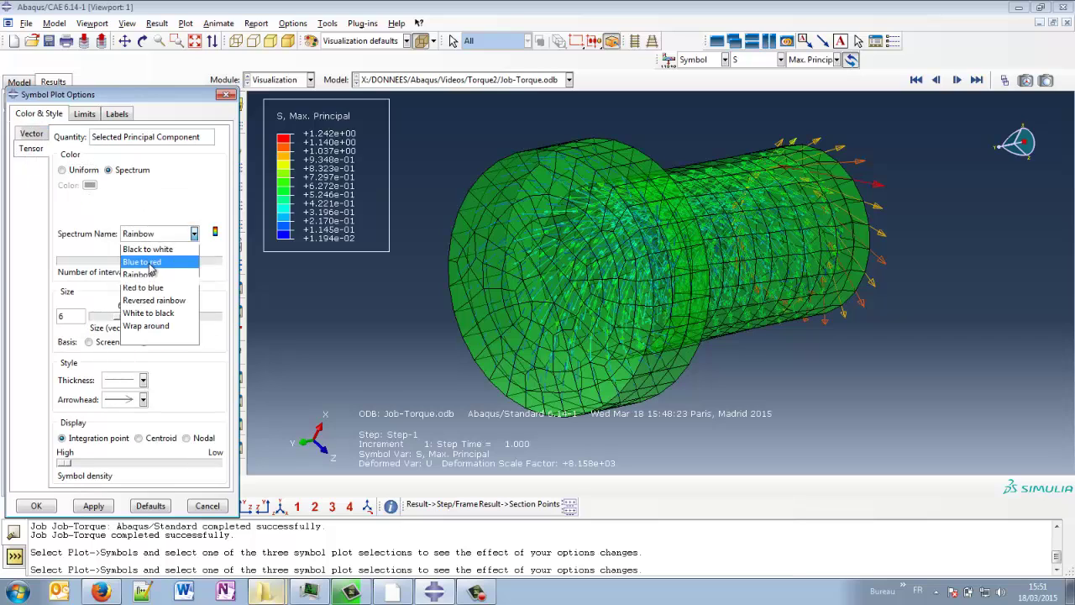
pyautogui.click(151, 264)
pyautogui.click(96, 505)
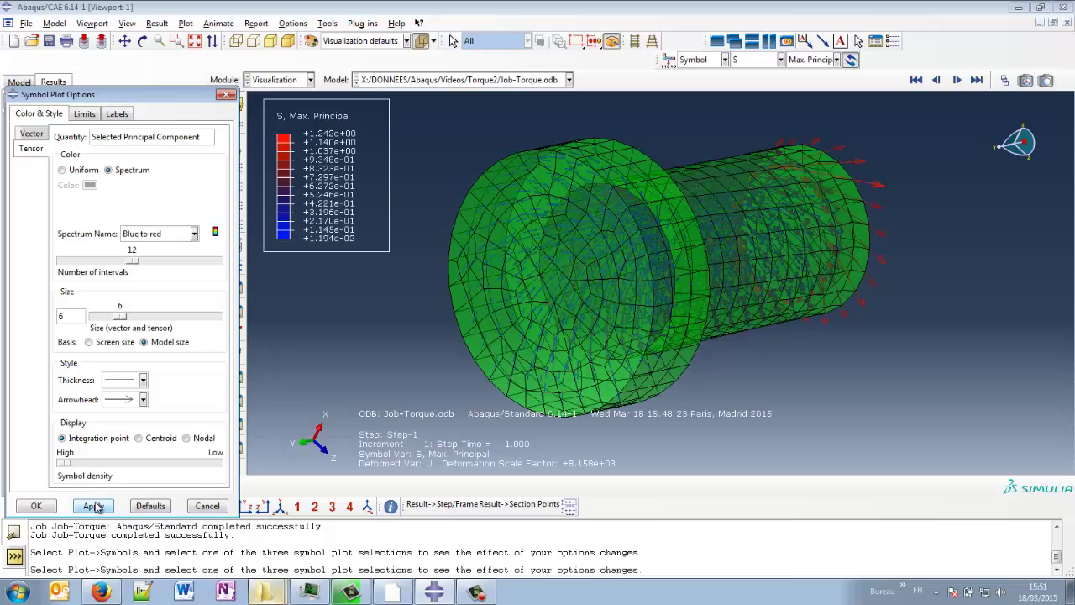
pyautogui.click(36, 505)
# Step: Show only the bolt's free edges and orbit to look down its axis
pyautogui.click(215, 102)
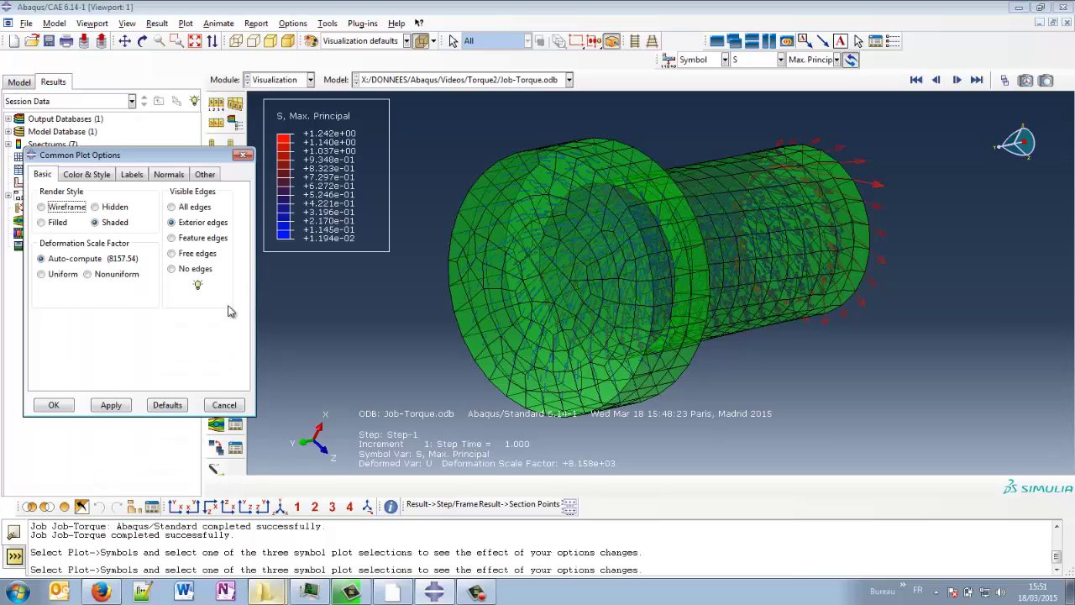
pyautogui.click(187, 253)
pyautogui.click(53, 405)
pyautogui.keyDown('ctrl'); pyautogui.keyDown('alt'); pyautogui.moveTo(659, 288); pyautogui.dragTo(666, 335); pyautogui.keyUp('alt'); pyautogui.keyUp('ctrl')
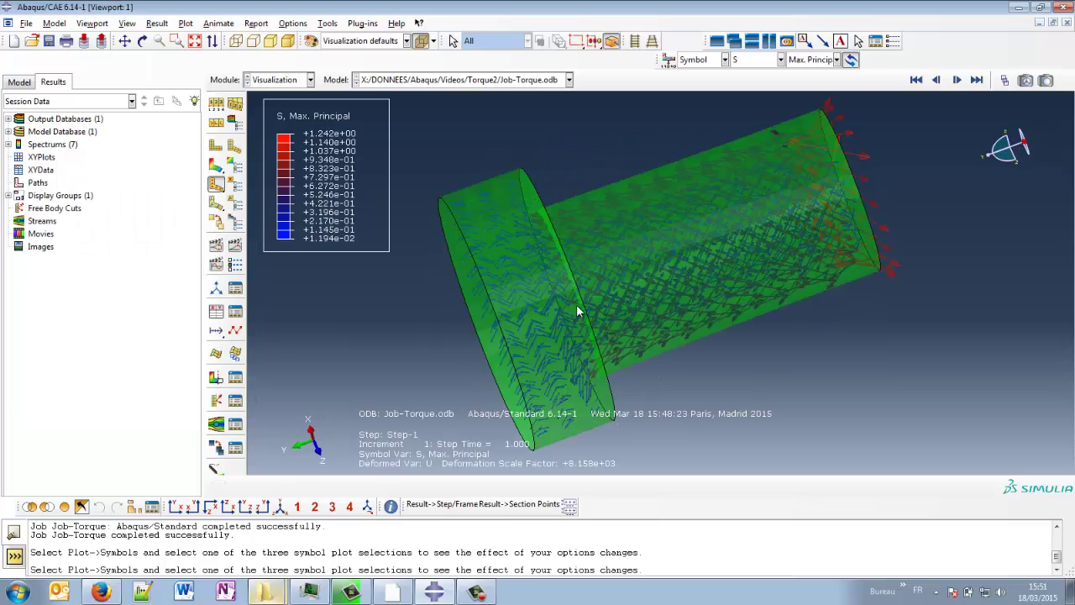
pyautogui.moveTo(561, 298)
pyautogui.keyDown('ctrl'); pyautogui.keyDown('alt'); pyautogui.mouseDown()
pyautogui.moveTo(635, 264)
pyautogui.moveTo(558, 289)
pyautogui.moveTo(610, 353)
pyautogui.moveTo(552, 316)
pyautogui.mouseUp(); pyautogui.keyUp('alt'); pyautogui.keyUp('ctrl')
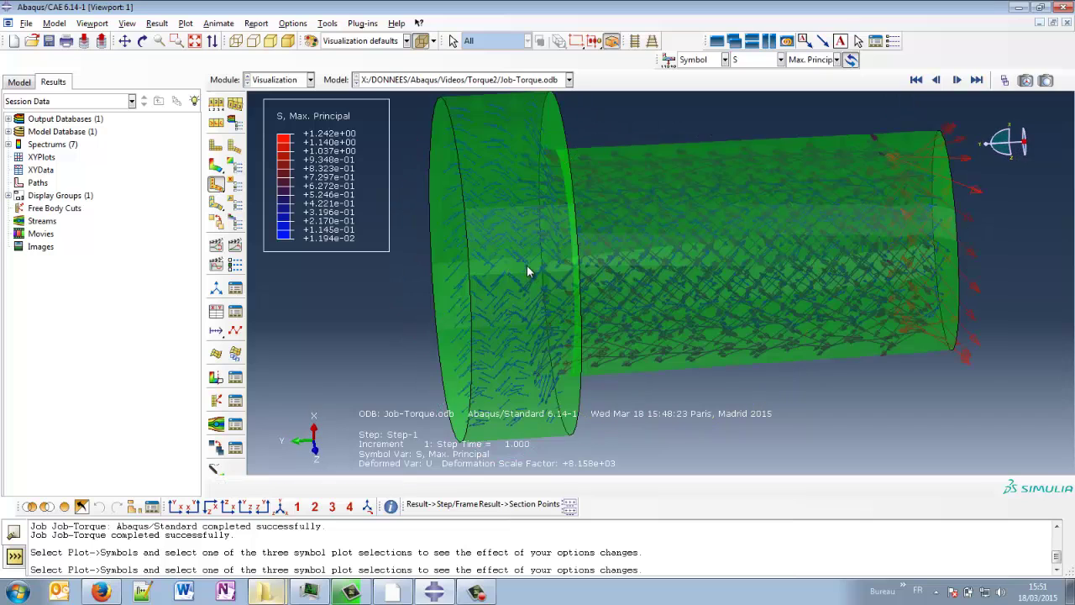
pyautogui.keyDown('ctrl'); pyautogui.keyDown('alt'); pyautogui.moveTo(527, 268); pyautogui.dragTo(614, 284); pyautogui.keyUp('alt'); pyautogui.keyUp('ctrl')
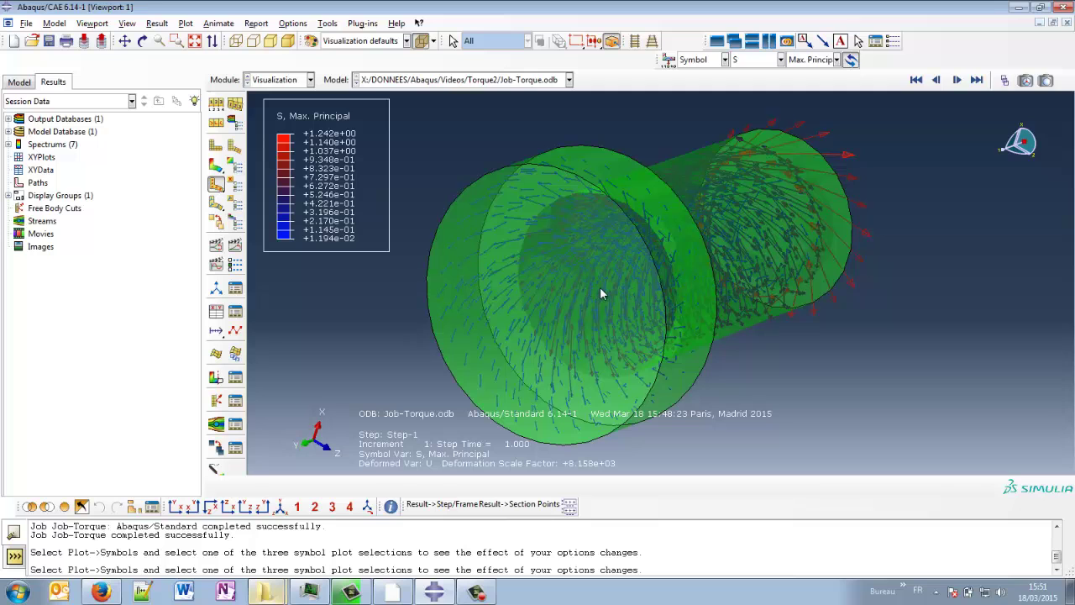
pyautogui.keyDown('ctrl'); pyautogui.keyDown('alt'); pyautogui.moveTo(643, 230); pyautogui.dragTo(722, 342); pyautogui.keyUp('alt'); pyautogui.keyUp('ctrl')
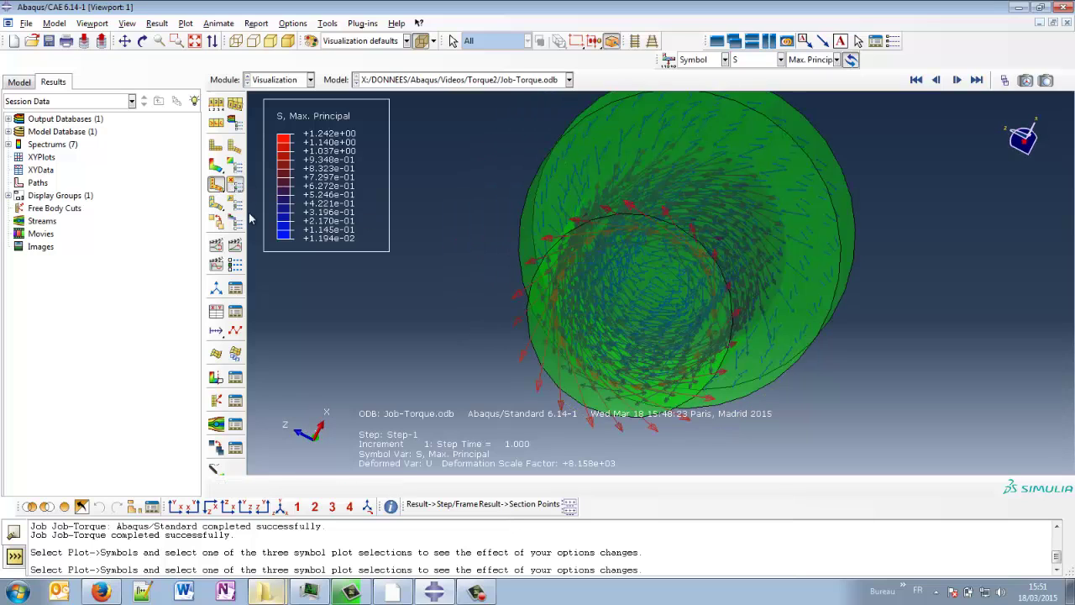
# Step: Lower the symbol density toward Low and orbit the bolt to check the sparser arrows
pyautogui.click(235, 185)
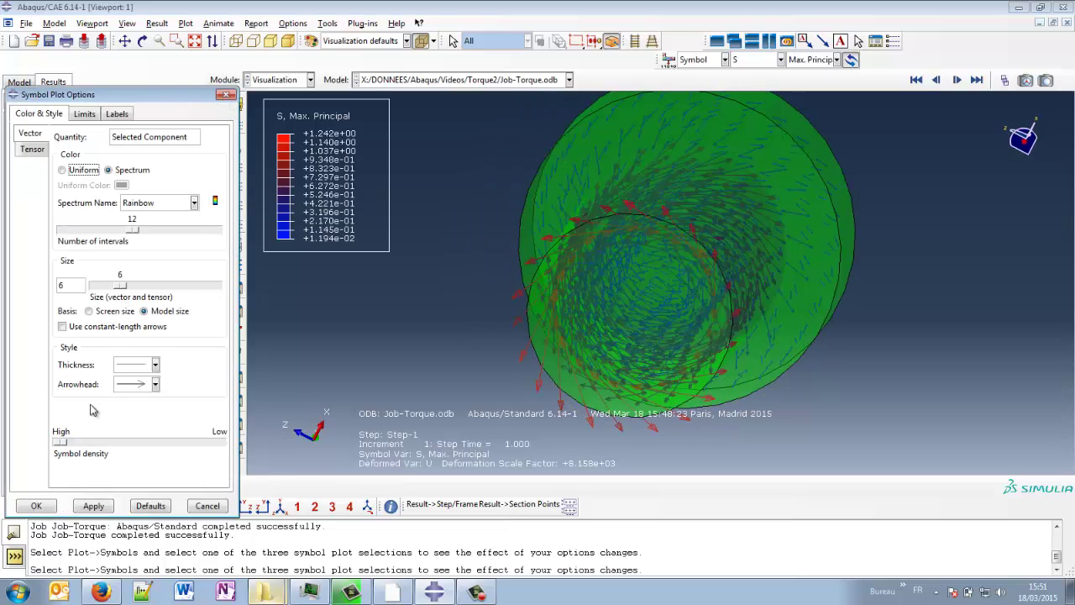
pyautogui.moveTo(62, 442); pyautogui.dragTo(84, 443)
pyautogui.click(93, 505)
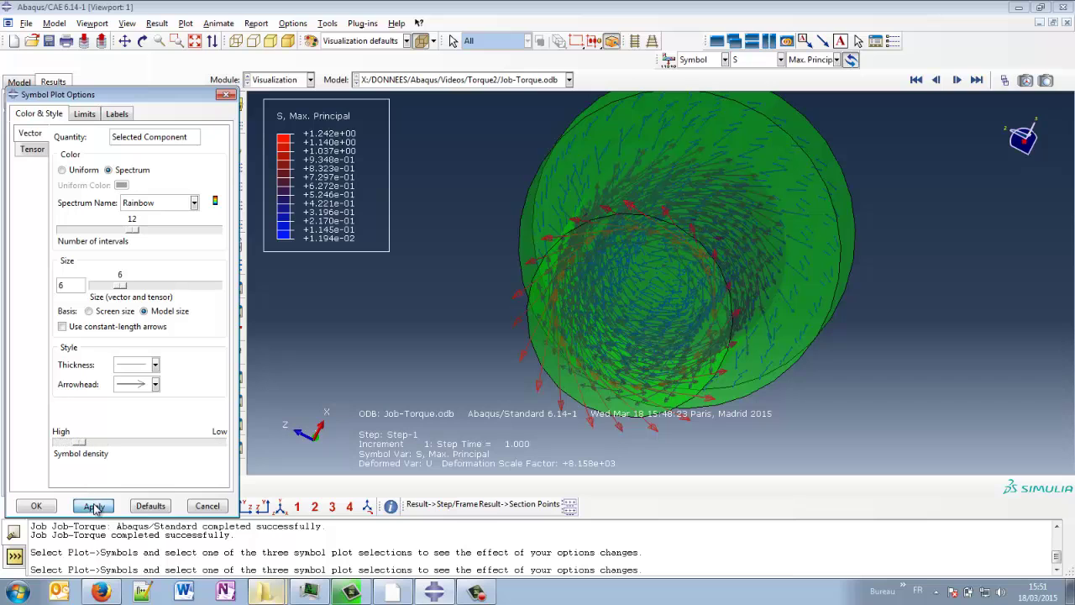
pyautogui.keyDown('ctrl'); pyautogui.keyDown('alt'); pyautogui.moveTo(610, 341); pyautogui.dragTo(765, 271); pyautogui.keyUp('alt'); pyautogui.keyUp('ctrl')
pyautogui.rightClick(624, 347)
pyautogui.press('Escape')
pyautogui.keyDown('ctrl'); pyautogui.keyDown('alt'); pyautogui.moveTo(529, 290); pyautogui.dragTo(618, 342); pyautogui.keyUp('alt'); pyautogui.keyUp('ctrl')
pyautogui.keyDown('ctrl'); pyautogui.keyDown('alt'); pyautogui.moveTo(638, 293); pyautogui.dragTo(715, 297); pyautogui.keyUp('alt'); pyautogui.keyUp('ctrl')
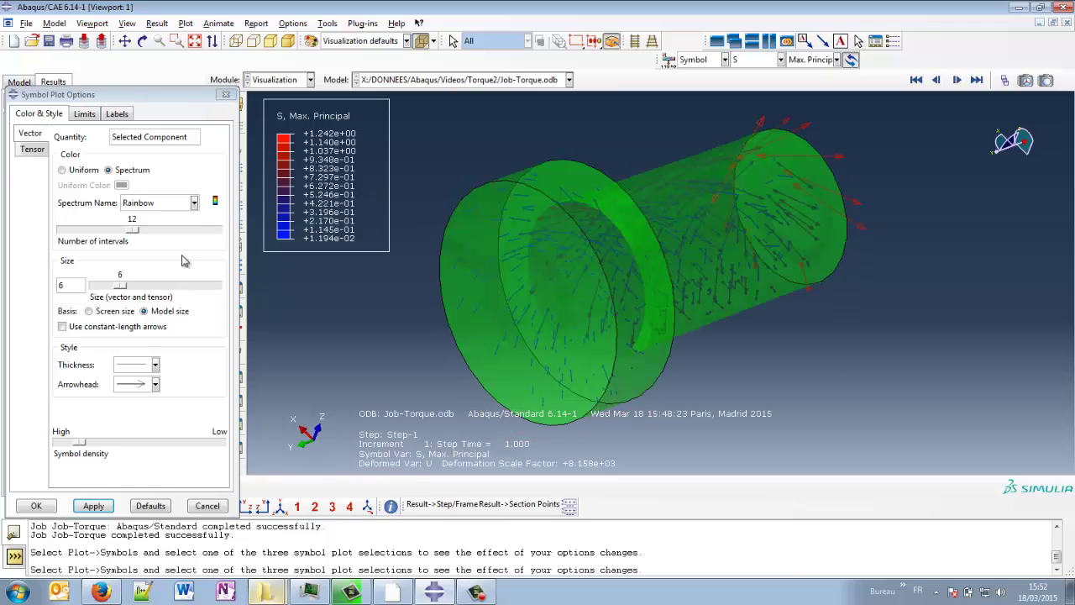
# Step: Show S11, then S22, then S33 stress symbols in turn
pyautogui.click(39, 506)
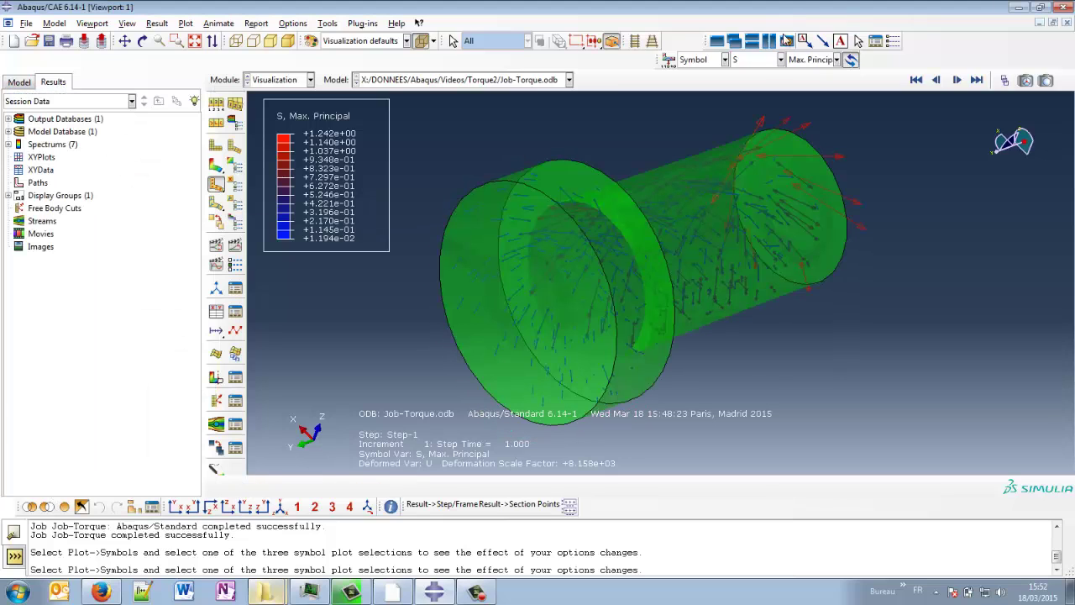
pyautogui.click(818, 61)
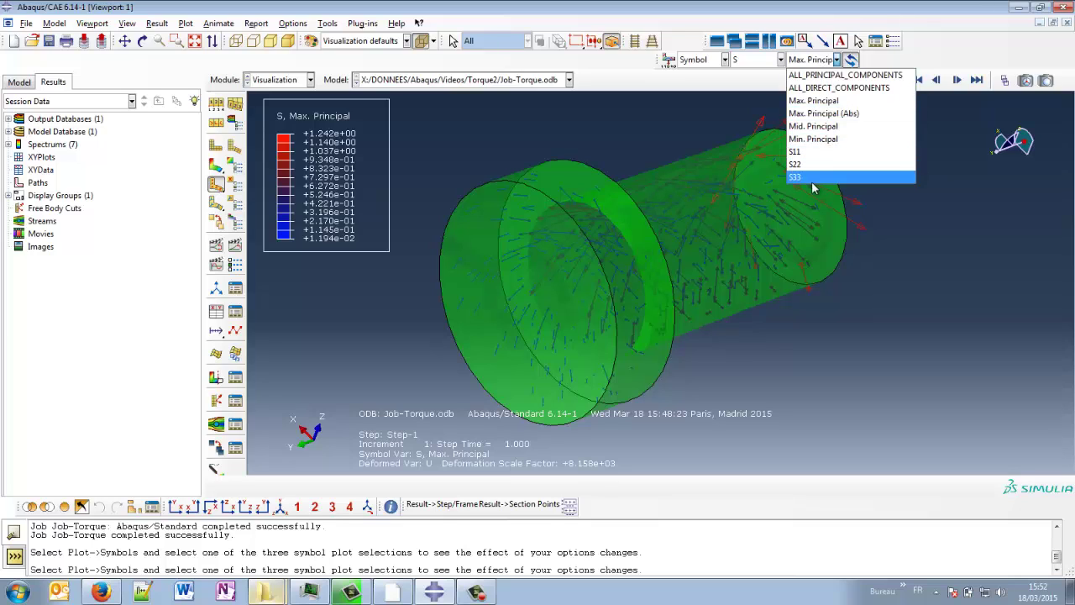
pyautogui.click(805, 152)
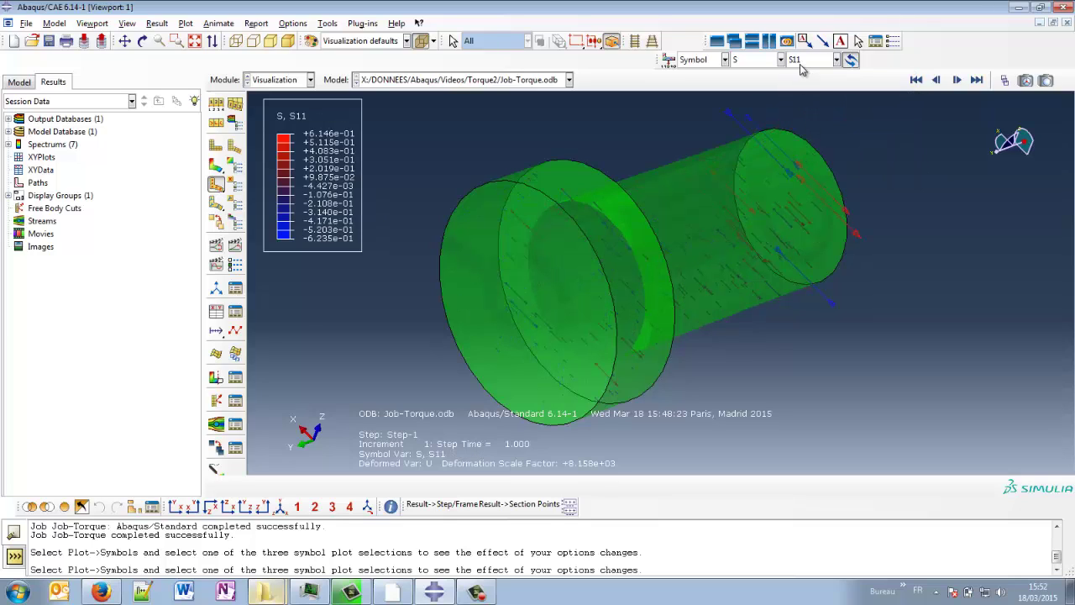
pyautogui.click(804, 60)
pyautogui.click(811, 163)
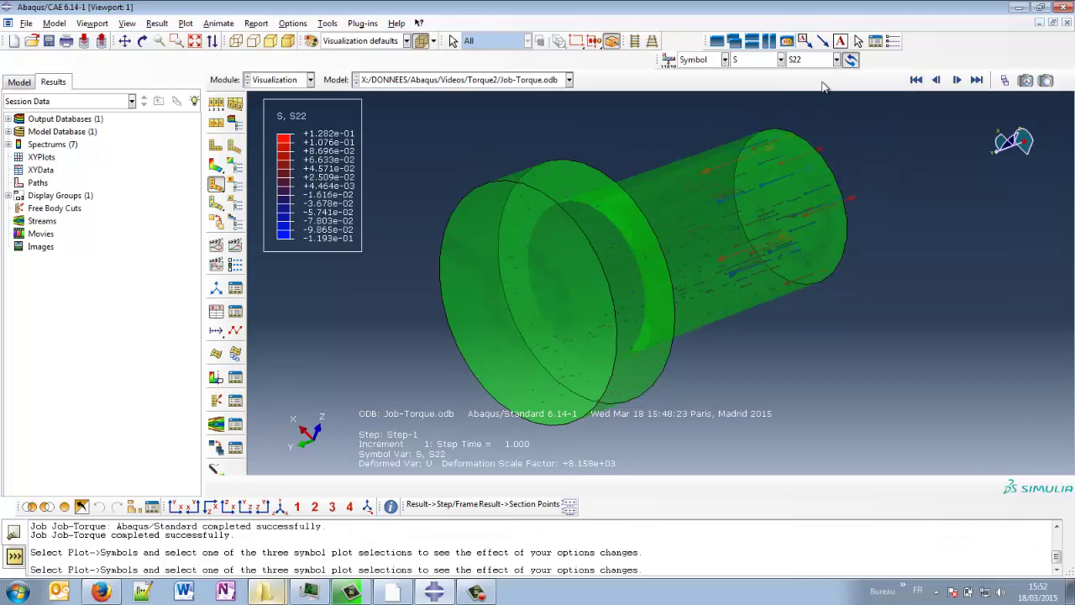
pyautogui.click(805, 61)
pyautogui.click(807, 174)
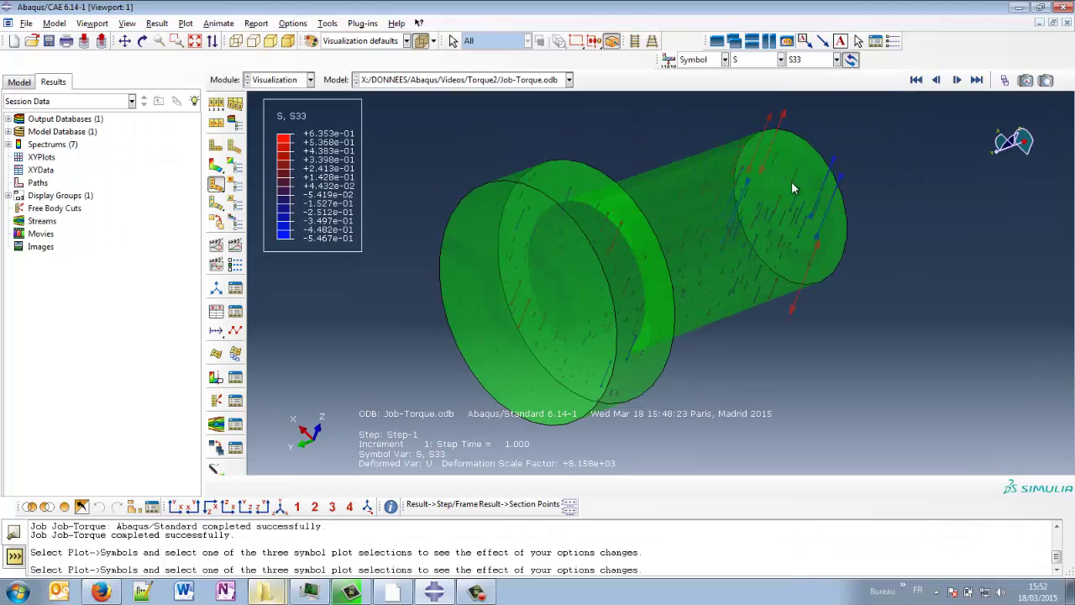
# Step: Show Mid. and then Min. Principal stress symbols, orbiting the bolt to inspect them
pyautogui.click(766, 62)
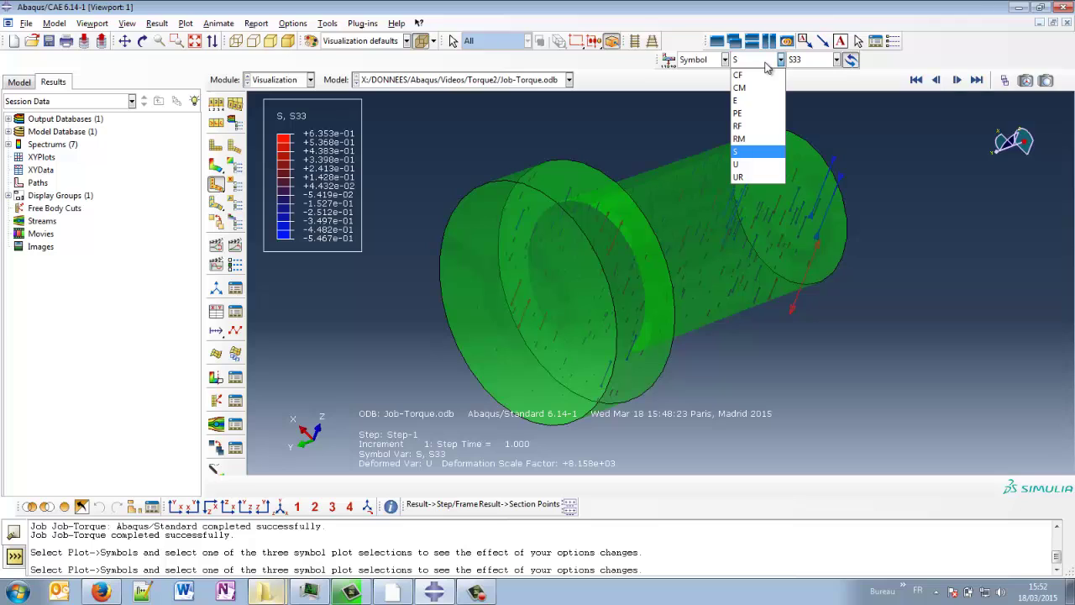
pyautogui.click(801, 64)
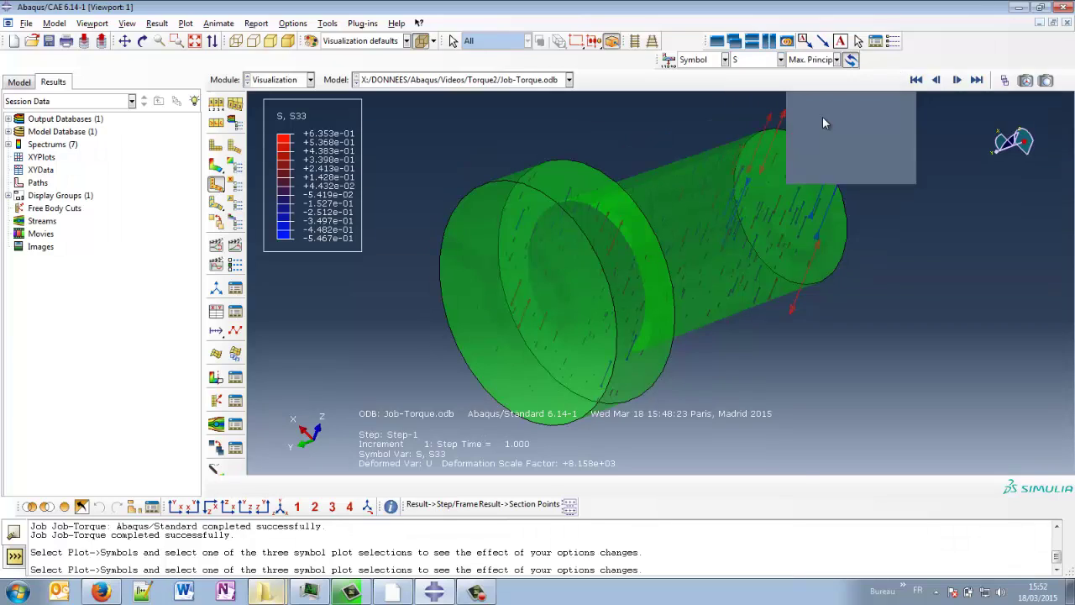
pyautogui.click(836, 60)
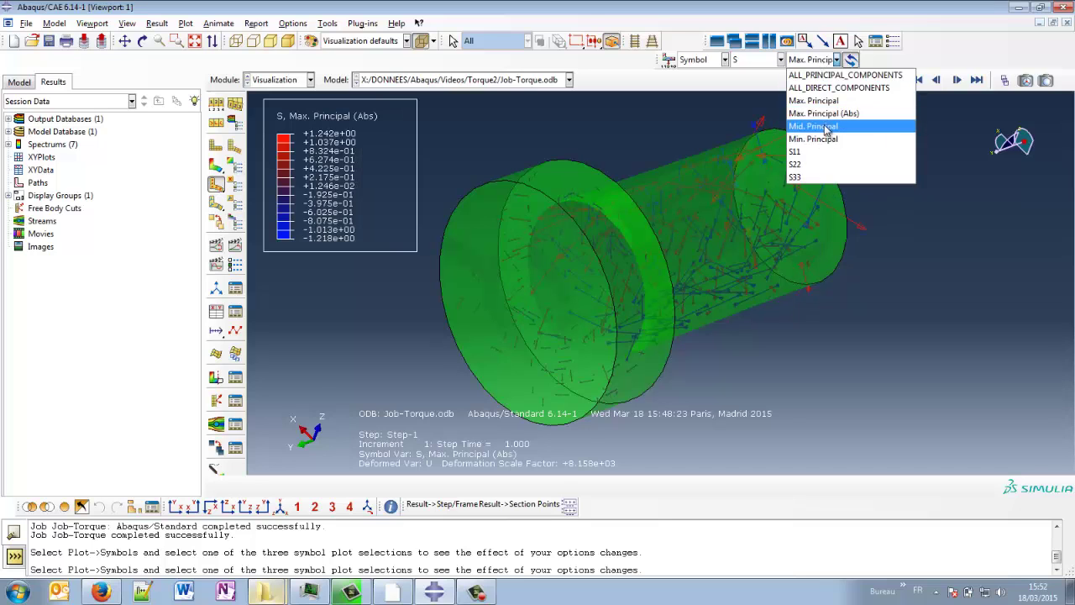
pyautogui.click(825, 127)
pyautogui.click(835, 60)
pyautogui.click(823, 145)
pyautogui.keyDown('ctrl'); pyautogui.keyDown('alt'); pyautogui.moveTo(604, 260); pyautogui.dragTo(754, 249); pyautogui.keyUp('alt'); pyautogui.keyUp('ctrl')
pyautogui.keyDown('ctrl'); pyautogui.keyDown('alt'); pyautogui.moveTo(727, 202); pyautogui.dragTo(672, 244); pyautogui.keyUp('alt'); pyautogui.keyUp('ctrl')
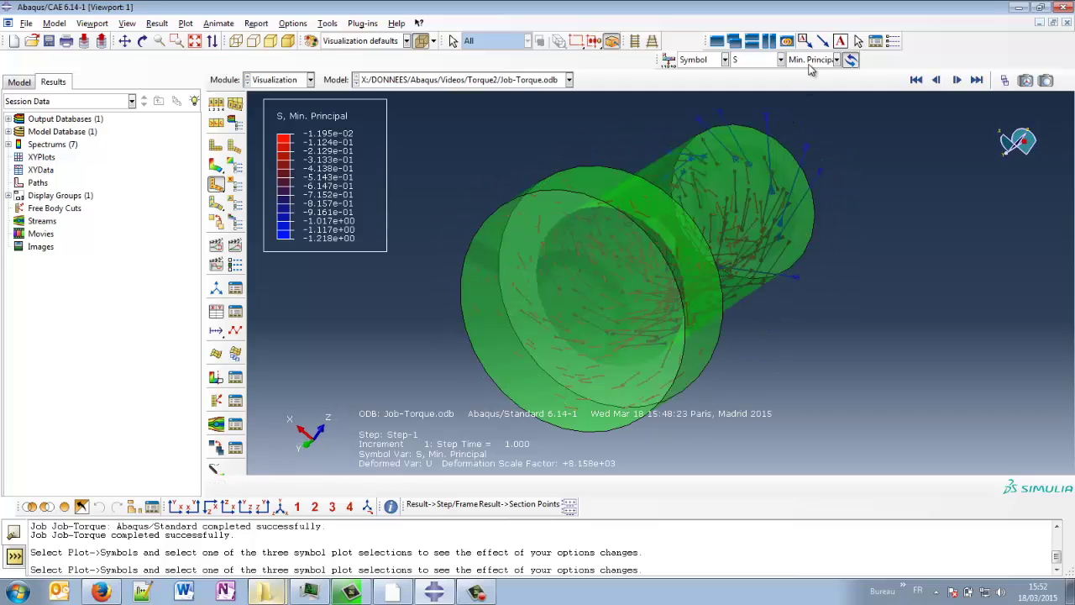
# Step: Revisit S11, then display ALL_PRINCIPAL_COMPONENTS together
pyautogui.click(836, 60)
pyautogui.click(816, 151)
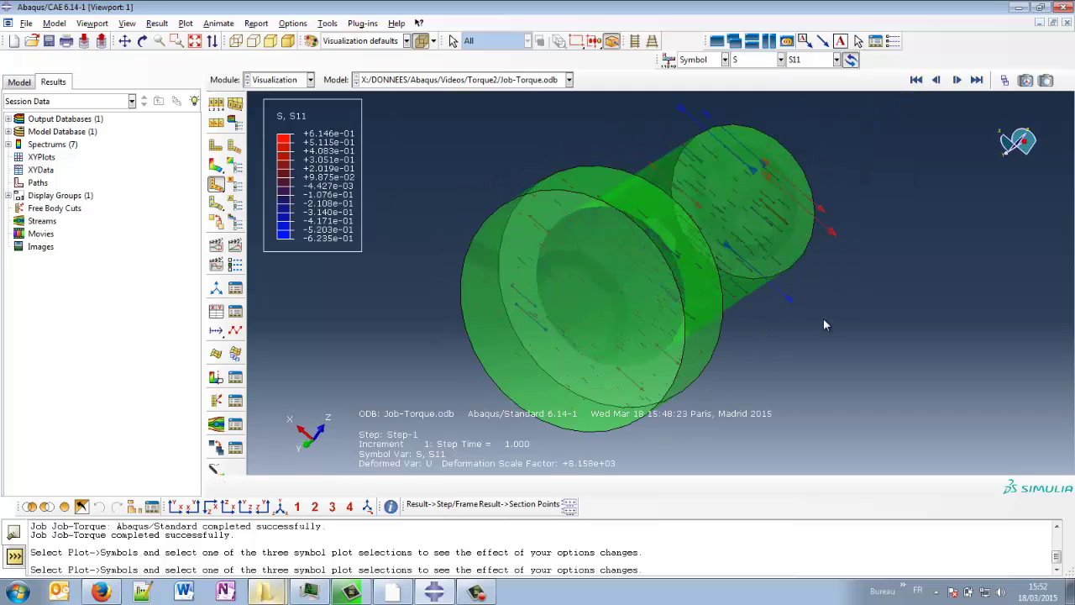
pyautogui.click(825, 60)
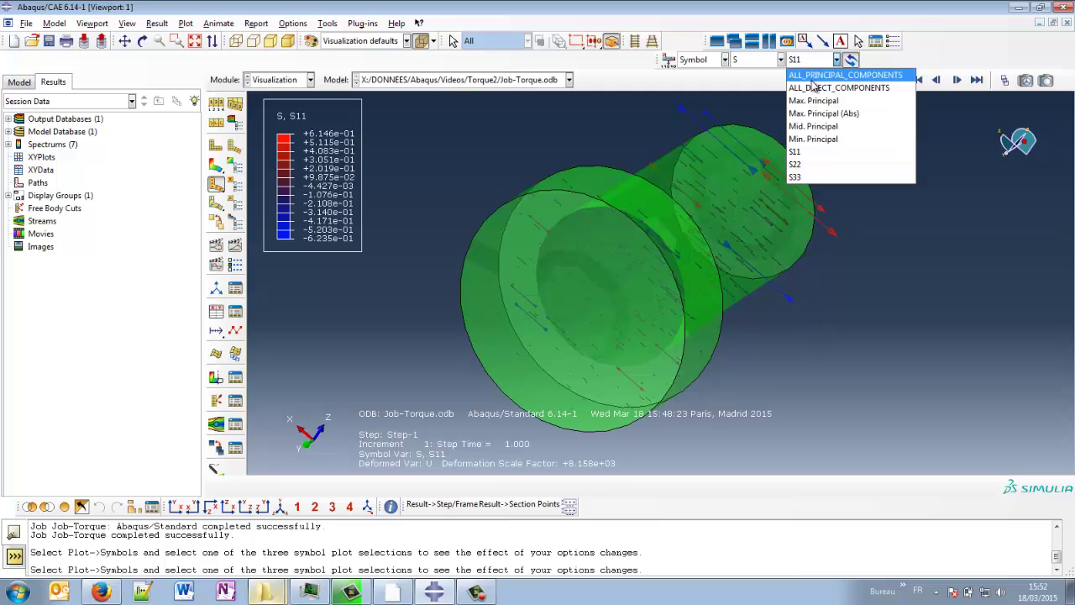
pyautogui.click(813, 77)
pyautogui.keyDown('ctrl'); pyautogui.keyDown('alt'); pyautogui.moveTo(664, 301); pyautogui.dragTo(692, 257); pyautogui.keyUp('alt'); pyautogui.keyUp('ctrl')
pyautogui.rightClick(633, 264)
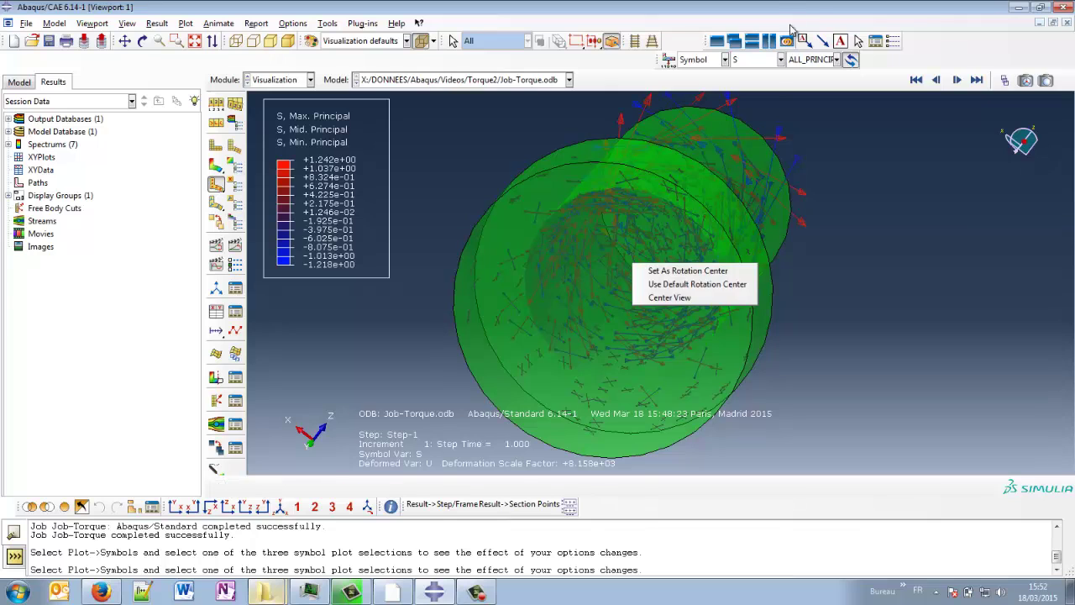
pyautogui.moveTo(747, 308)
pyautogui.keyDown('ctrl'); pyautogui.keyDown('alt'); pyautogui.mouseDown()
pyautogui.moveTo(672, 300)
pyautogui.moveTo(707, 304)
pyautogui.moveTo(651, 241)
pyautogui.moveTo(599, 233)
pyautogui.moveTo(632, 309)
pyautogui.moveTo(648, 283)
pyautogui.moveTo(764, 318)
pyautogui.mouseUp(); pyautogui.keyUp('alt'); pyautogui.keyUp('ctrl')
pyautogui.rightClick(687, 306)
pyautogui.click(645, 181)
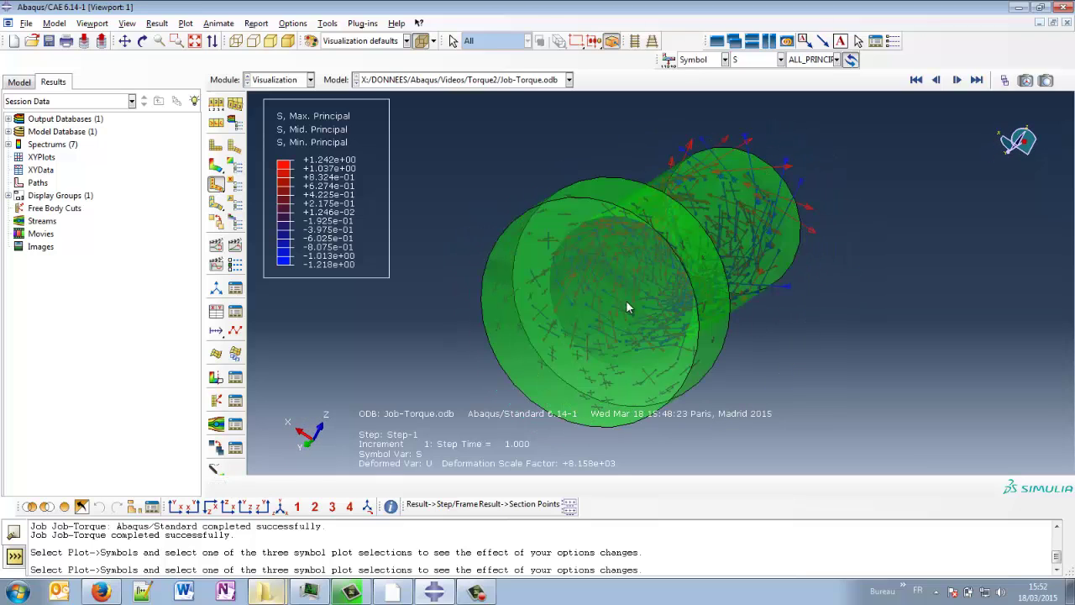
pyautogui.keyDown('ctrl'); pyautogui.keyDown('alt'); pyautogui.moveTo(622, 286); pyautogui.dragTo(787, 338); pyautogui.keyUp('alt'); pyautogui.keyUp('ctrl')
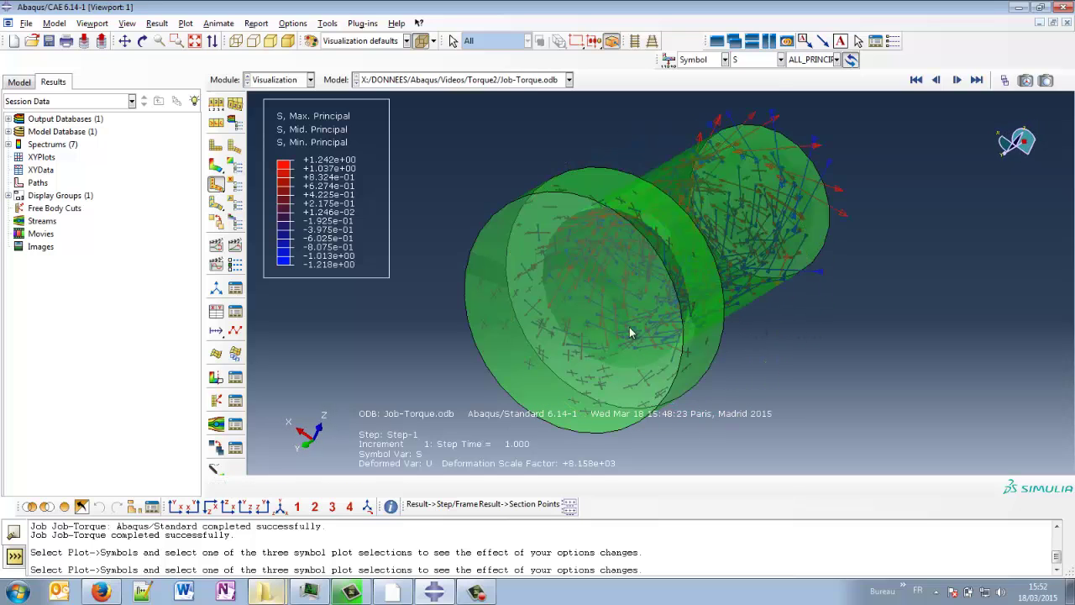
pyautogui.keyDown('ctrl'); pyautogui.keyDown('alt'); pyautogui.moveTo(671, 328); pyautogui.dragTo(768, 318); pyautogui.keyUp('alt'); pyautogui.keyUp('ctrl')
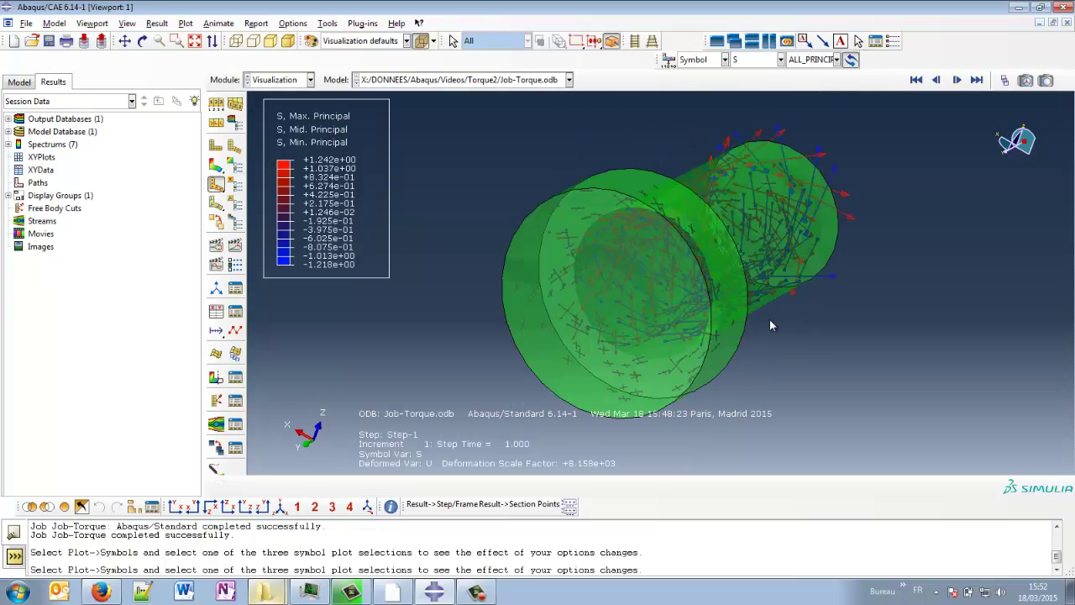